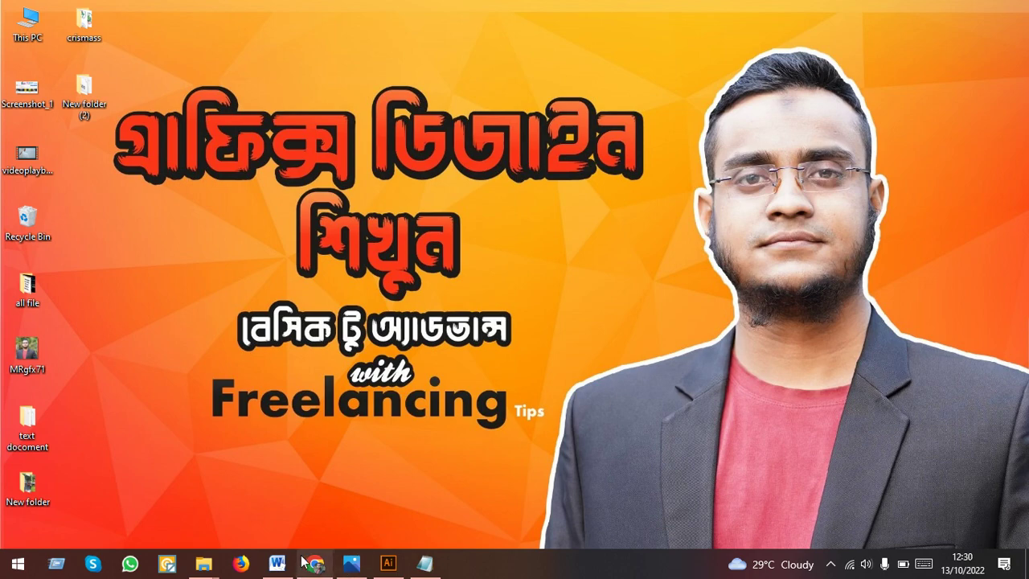
View the channel-playlist screenshot in Photos, minimize it, and return to the Illustrator ERK artboard.
left_click(354, 565)
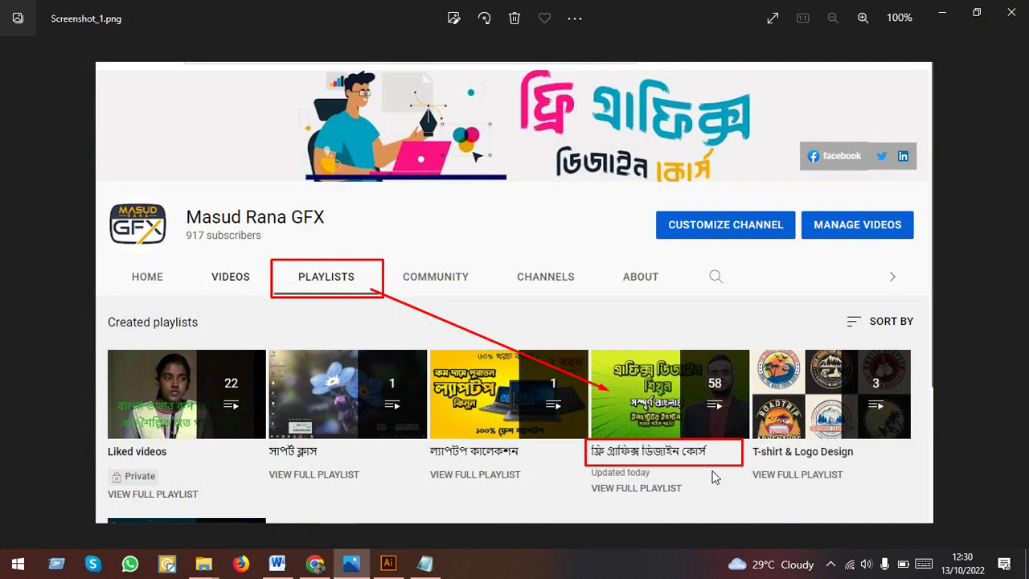
left_click(947, 19)
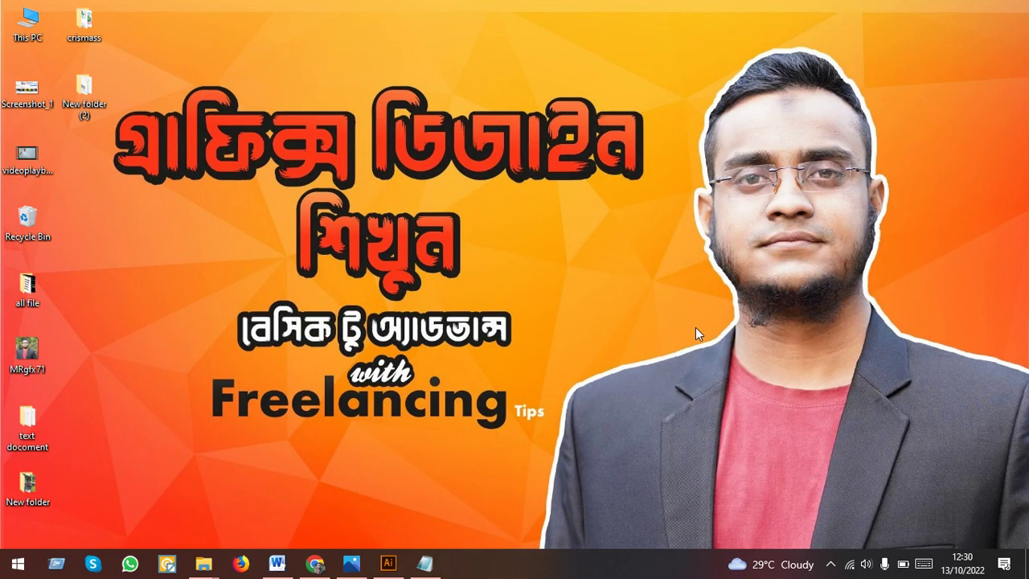
left_click(392, 567)
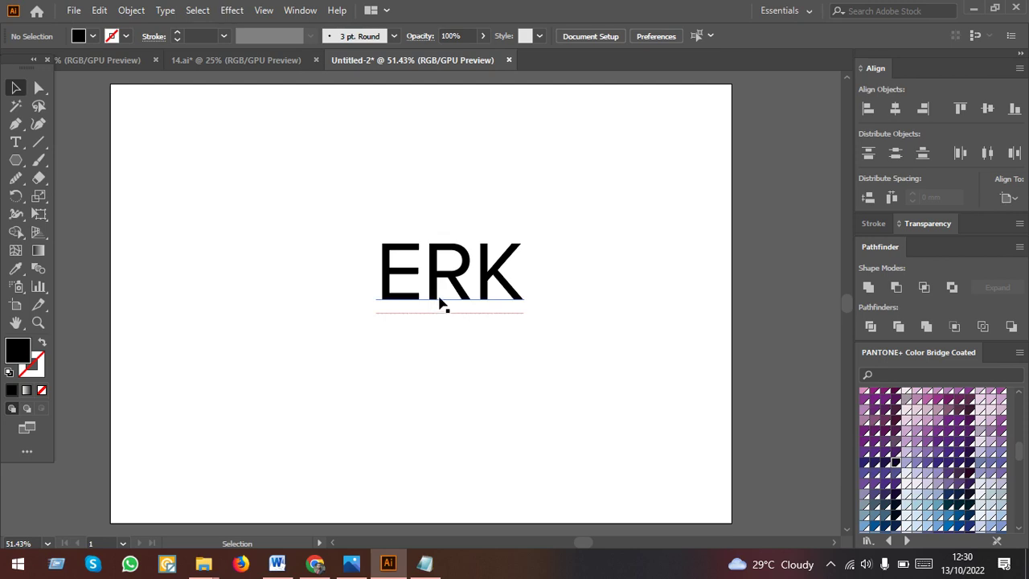
Move the ERK text slightly upward, then switch to the 'font Name' notes in Notepad.
left_click_drag(441, 304, 442, 288)
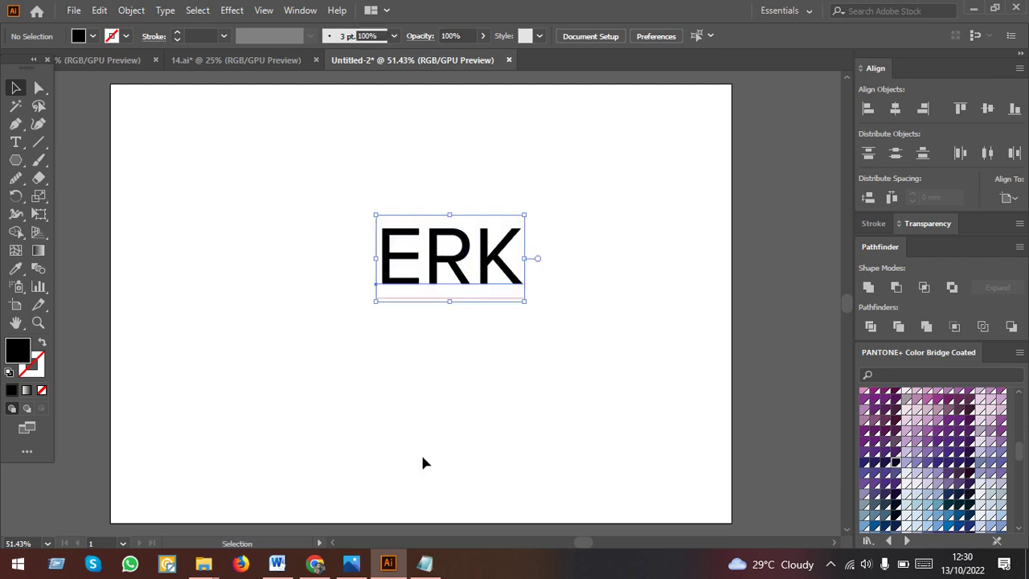
left_click(431, 573)
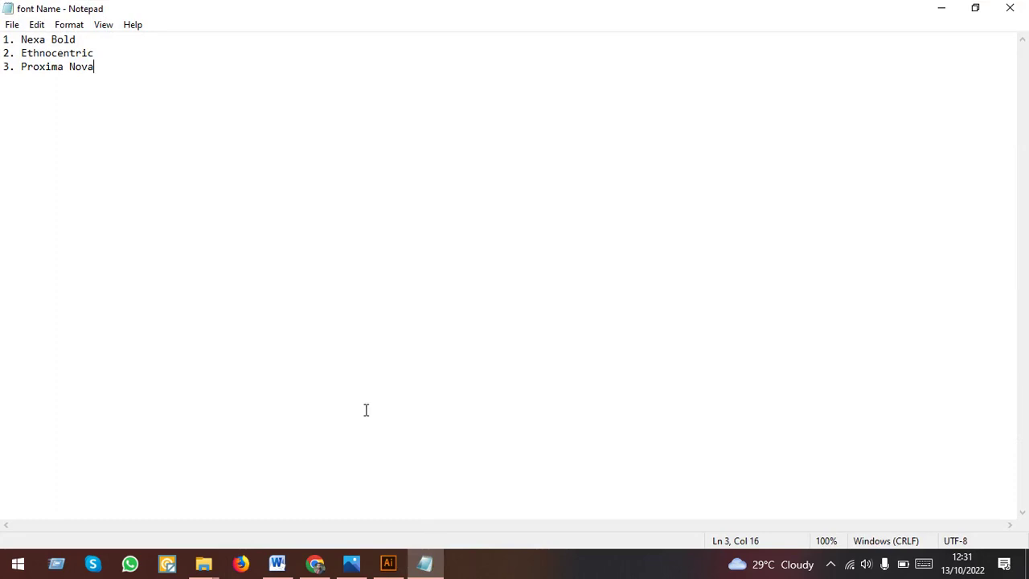
Highlight the Nexa Bold, Ethnocentric and Proxima Nova lines in the font notes.
mouse_move(4, 53)
left_mouse_down()
mouse_move(35, 49)
mouse_move(23, 39)
left_mouse_up()
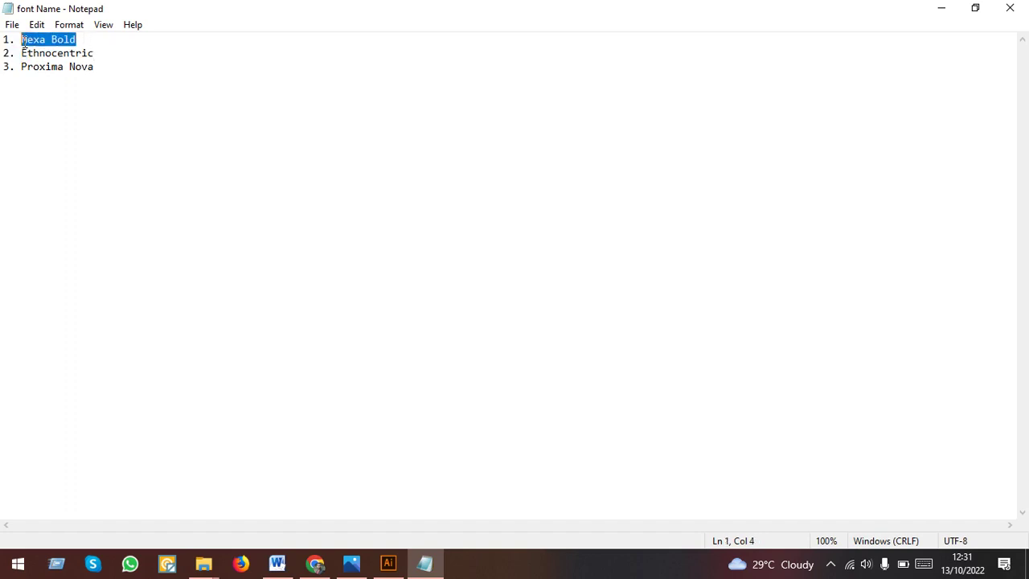
left_click_drag(105, 57, 21, 54)
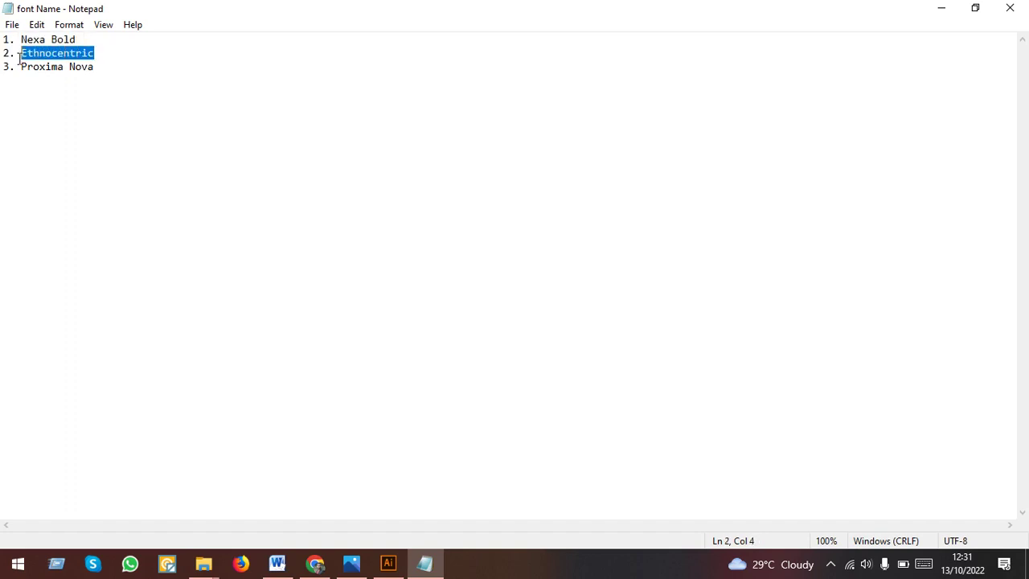
left_click_drag(97, 67, 21, 67)
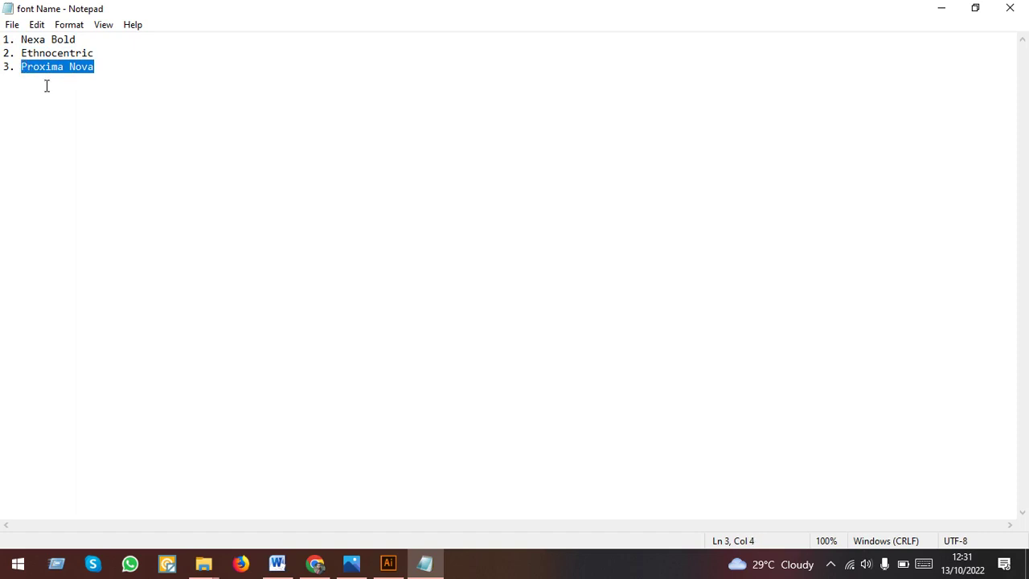
Back in Illustrator, begin a font search for 'pox' in the font field, then abandon it.
left_click(391, 565)
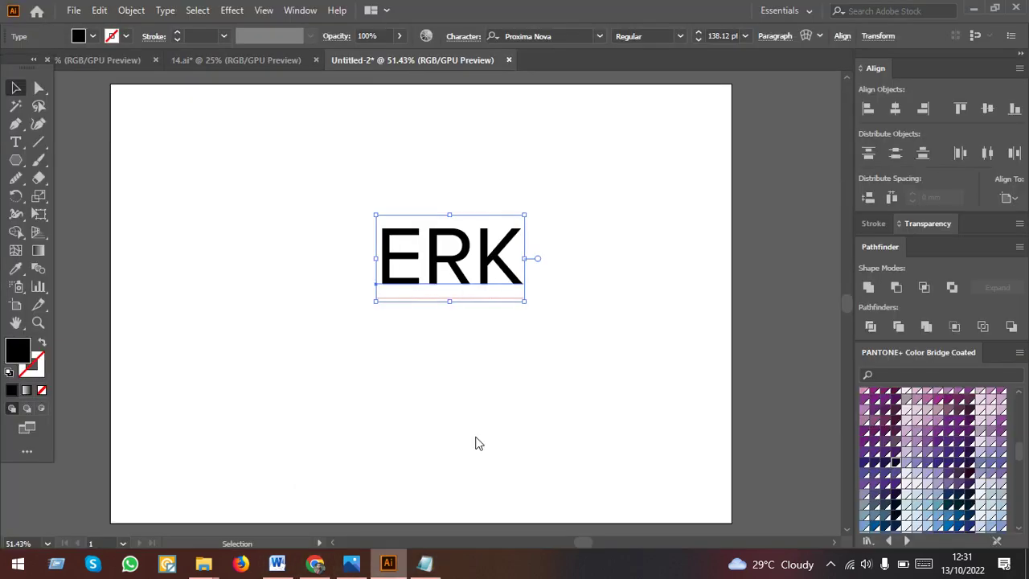
left_click(540, 36)
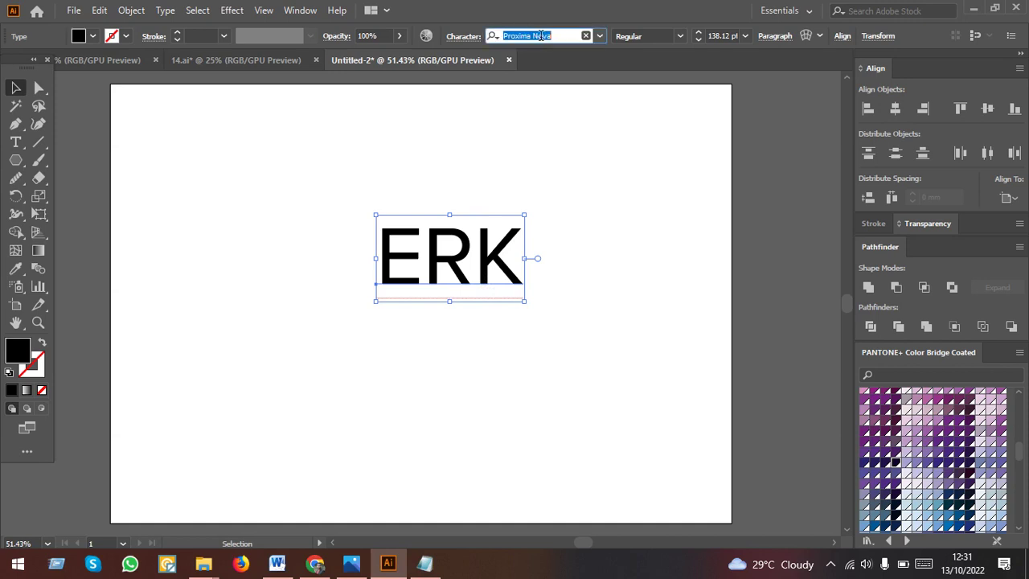
type("po")
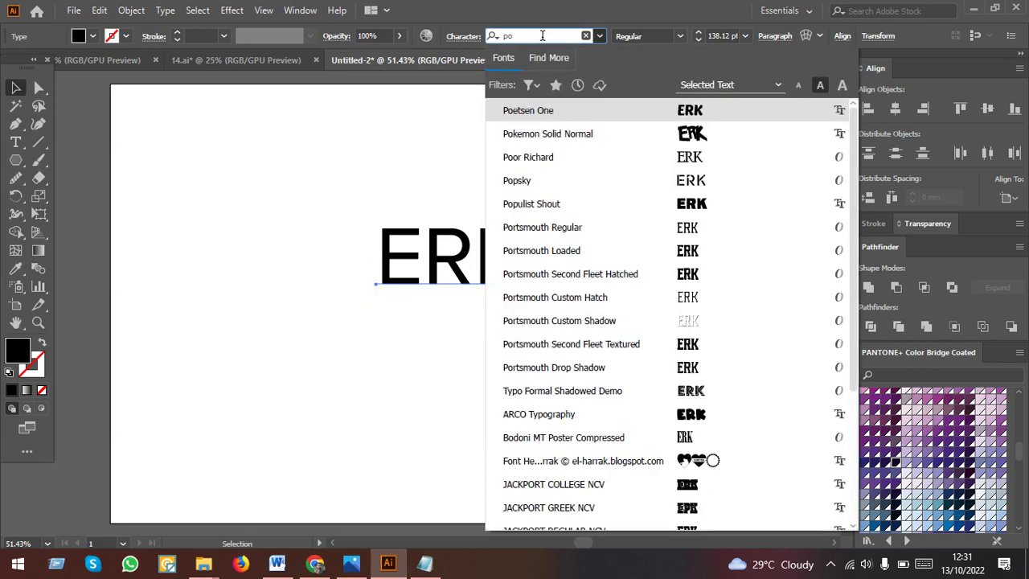
type("xi")
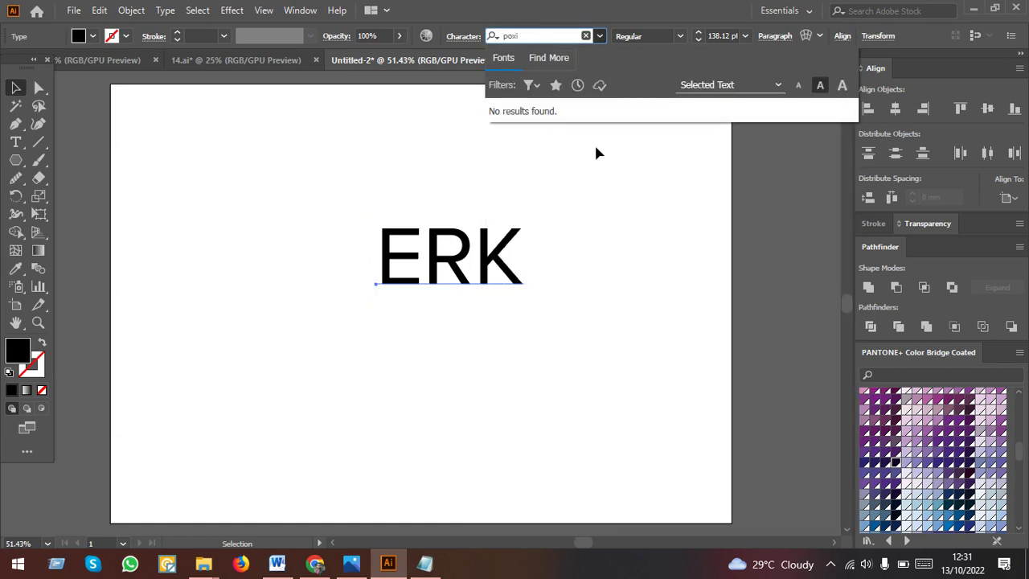
left_click(531, 97)
Confirm ERK uses Proxima Nova and scale it up to 220.21 pt by its corner handle.
left_click_drag(432, 293, 402, 306)
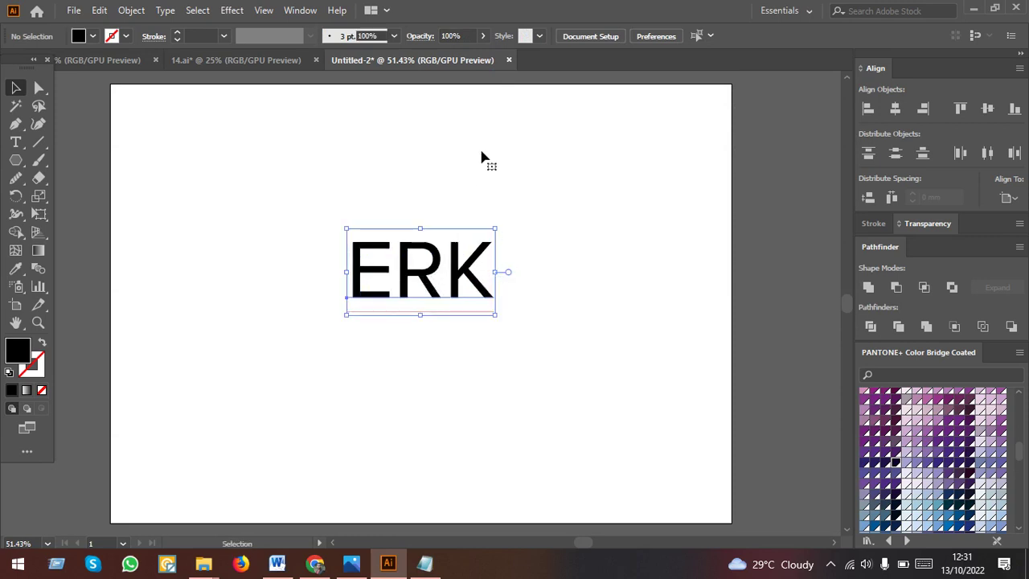
left_click(563, 37)
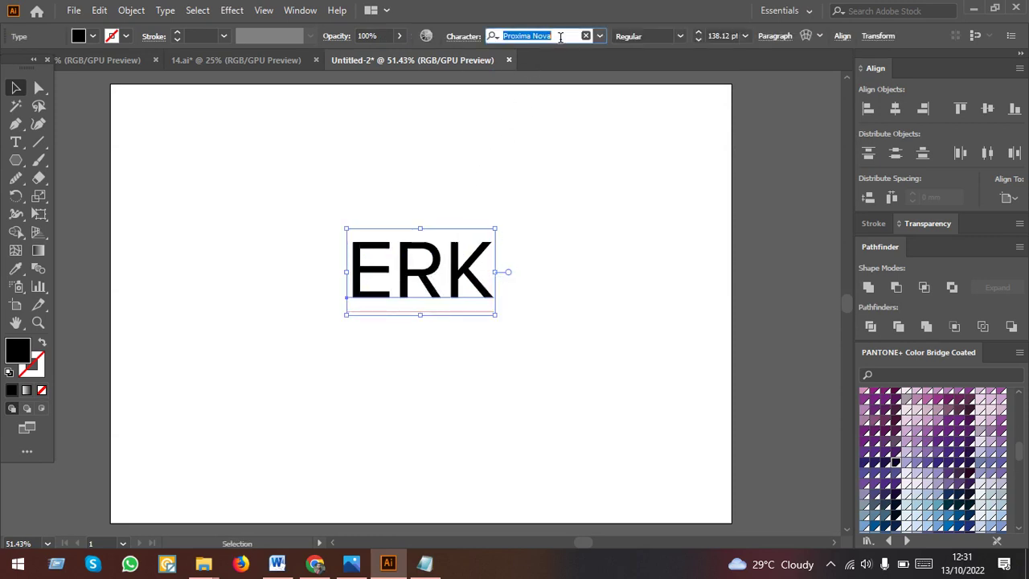
left_click(564, 36)
left_click_drag(498, 317, 539, 365)
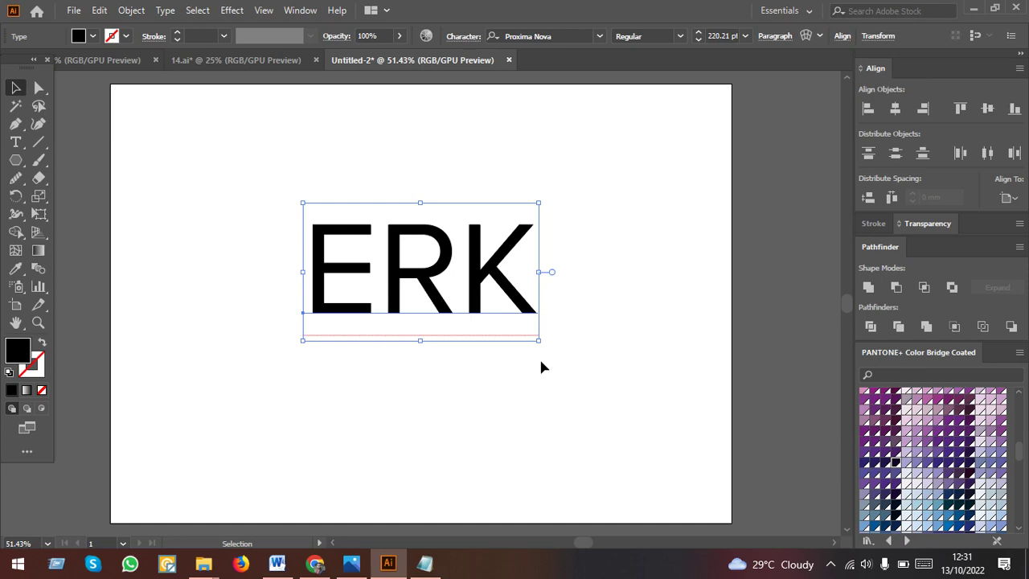
mouse_move(424, 563)
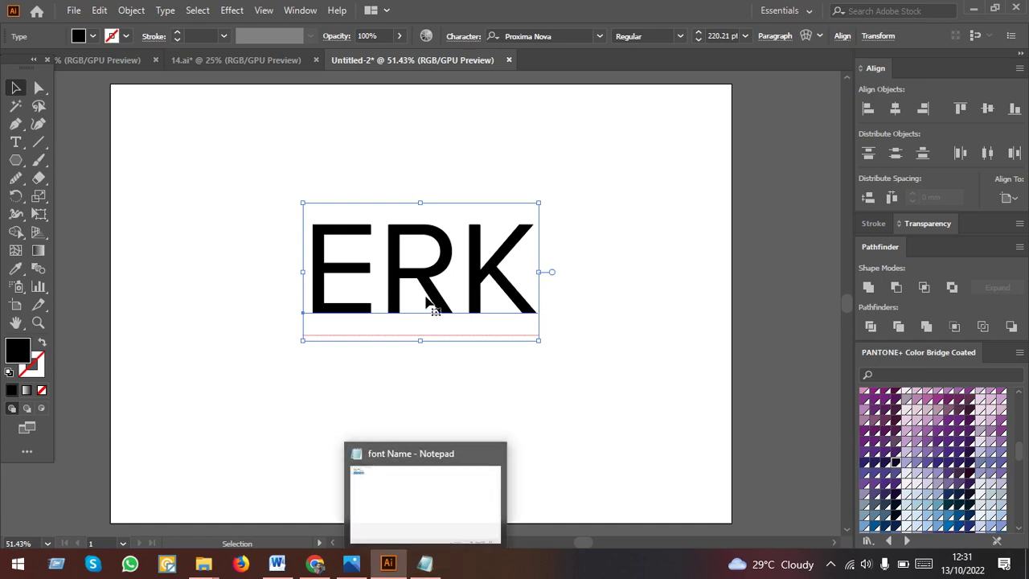
left_click(316, 565)
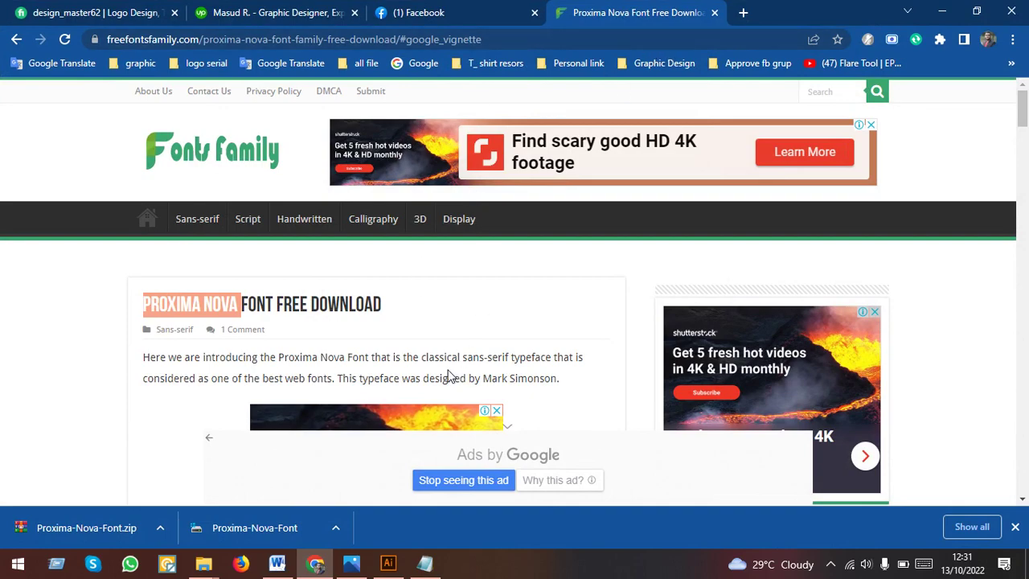
Scroll through the Proxima Nova download page, then bring up New folder (2) in File Explorer.
scroll(457, 330, "down", 6)
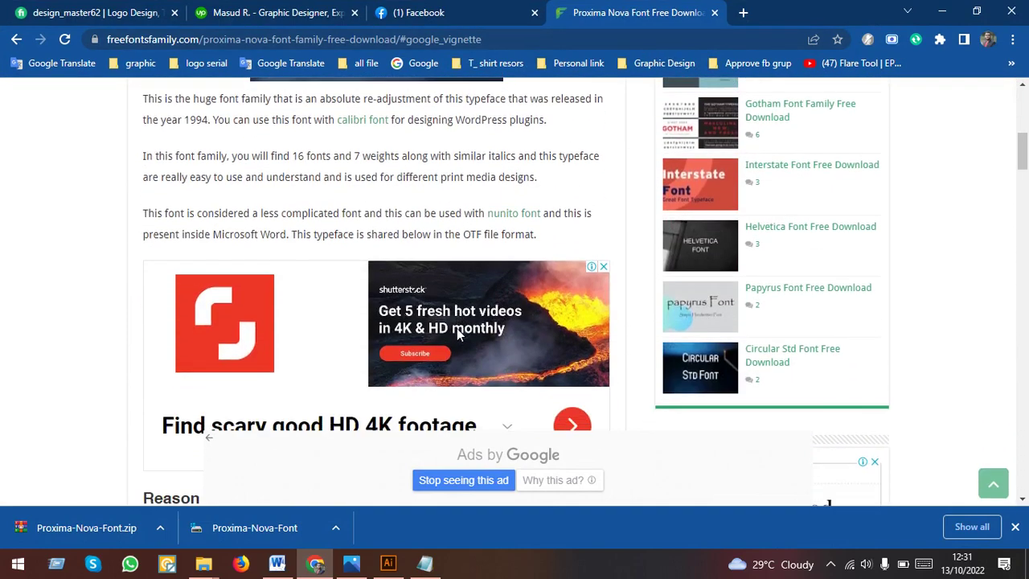
left_click_drag(1023, 157, 1023, 352)
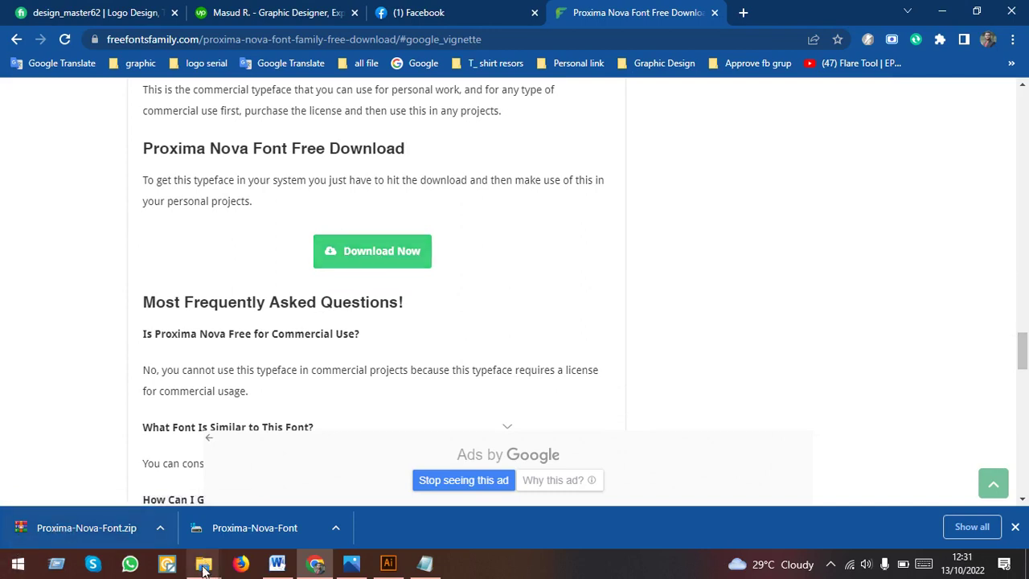
left_click(374, 531)
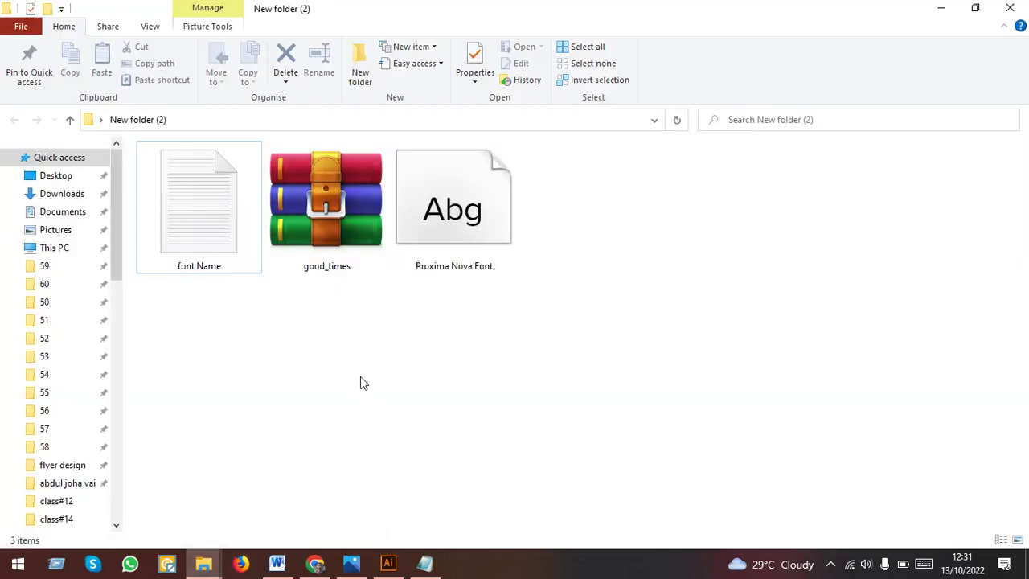
Extract the good_times archive into New folder (2) and delete the archive.
left_click(329, 233)
right_click(331, 239)
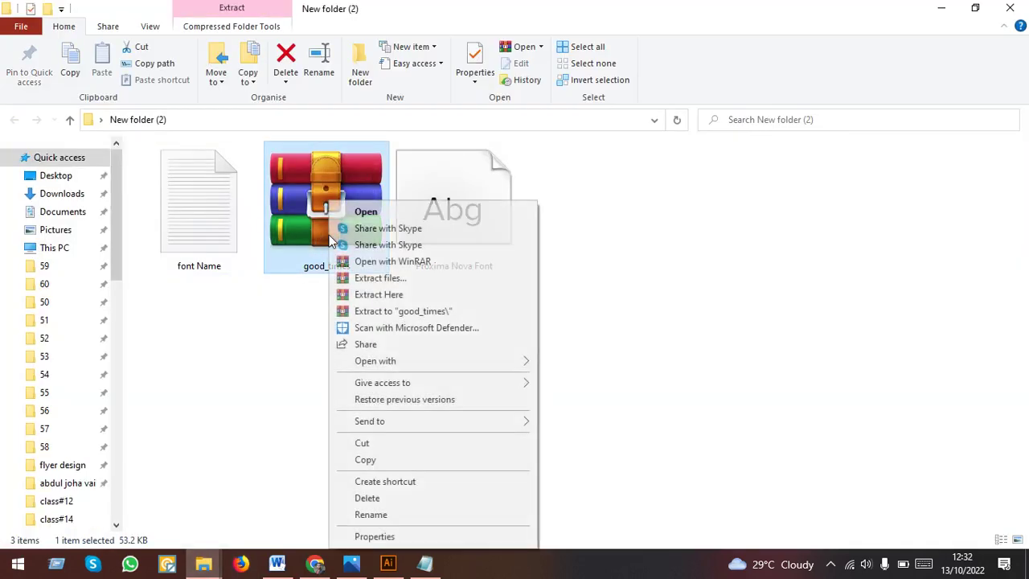
left_click(401, 295)
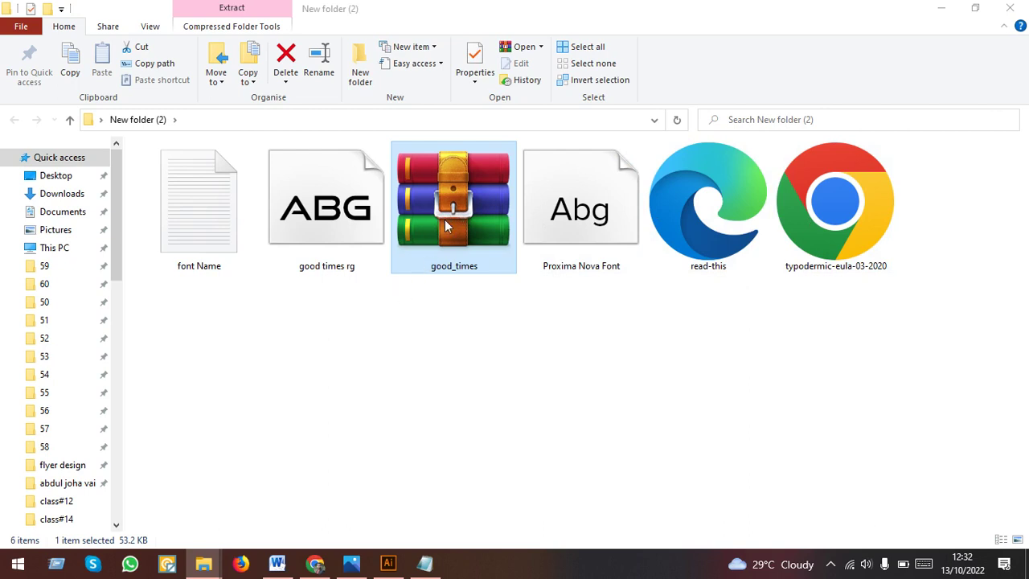
key("Delete")
Delete the read-this file, then check the font notes and minimize them.
left_click(562, 243)
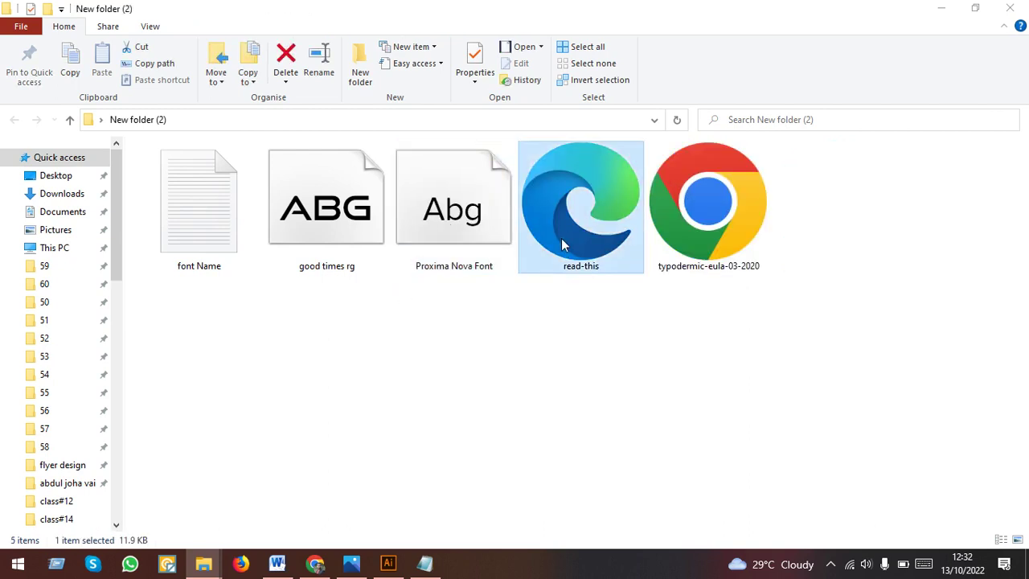
key("Delete")
key("Delete")
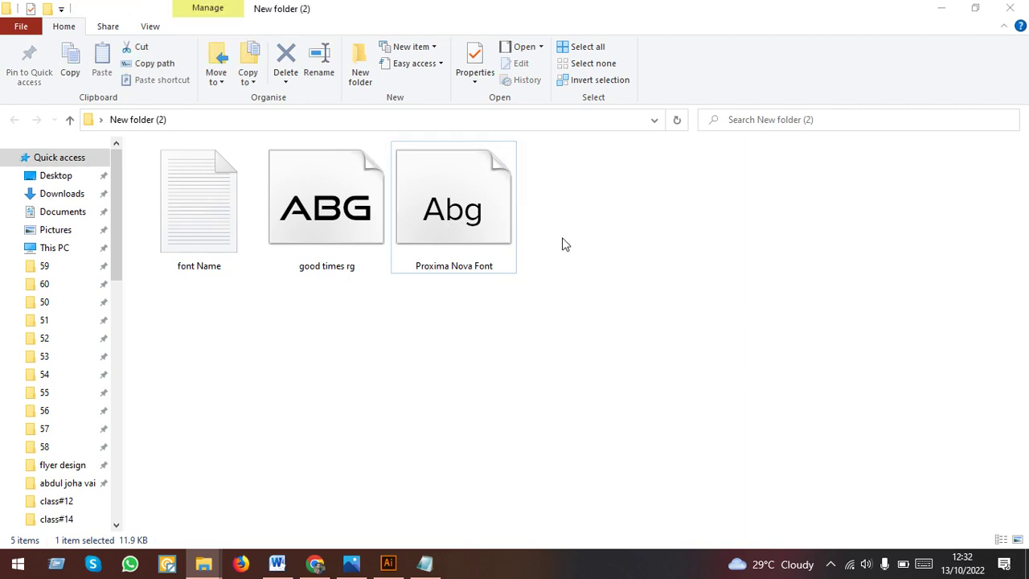
left_click(432, 274)
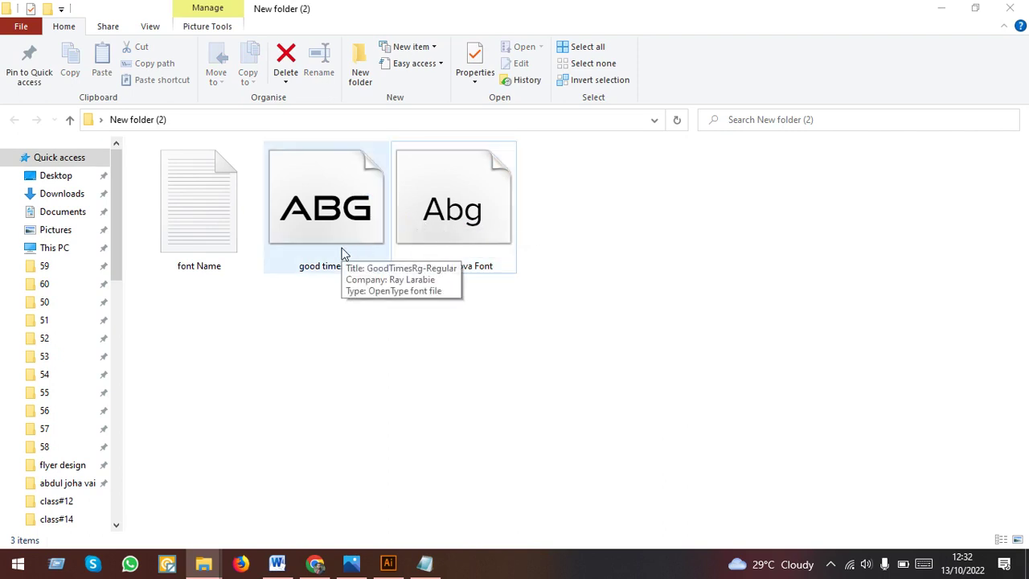
left_click(418, 564)
type("3. Proxima Nova")
left_click(98, 135)
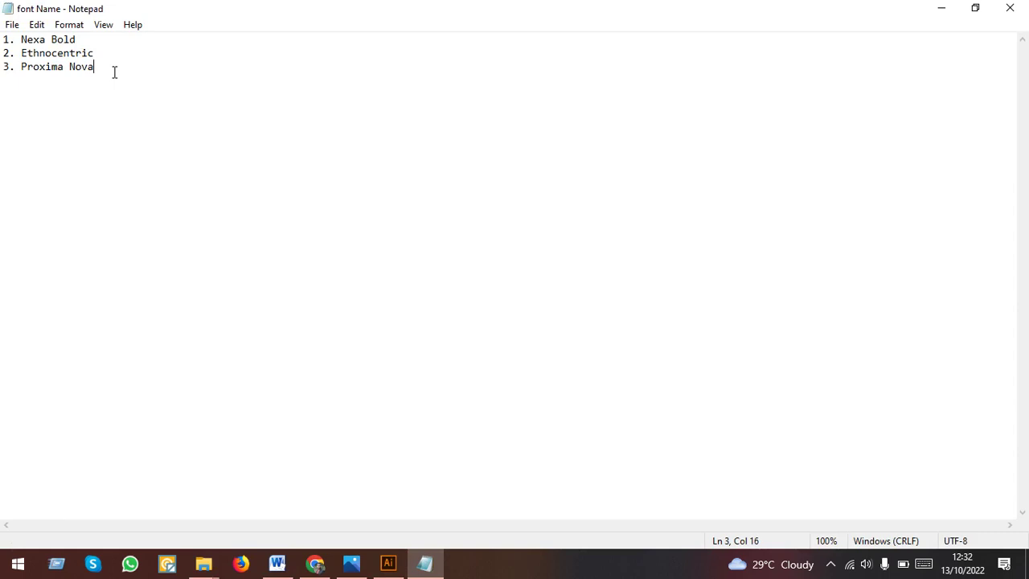
left_click(936, 10)
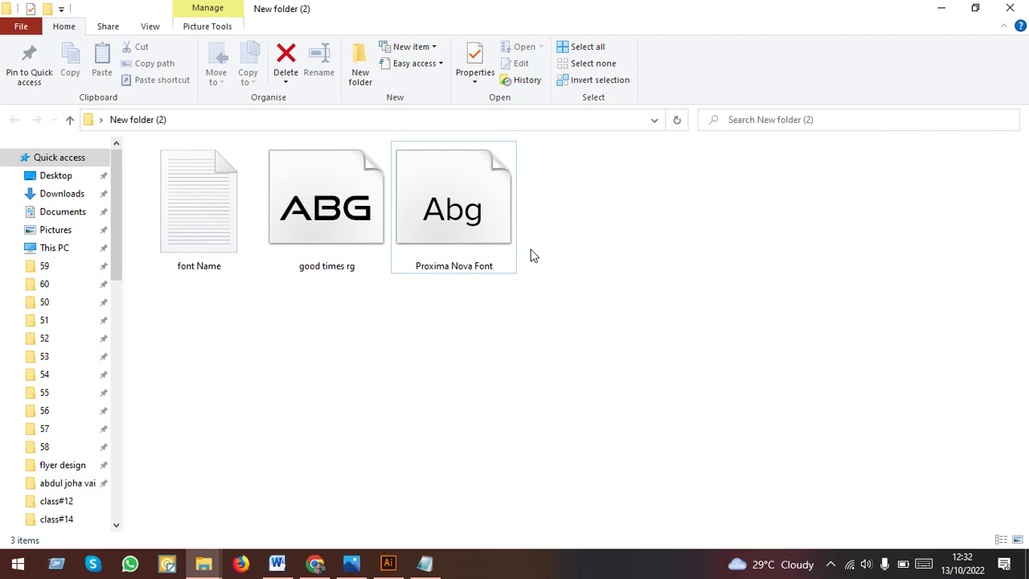
Select the ERK text and raise its stroke weight to about 9 pt.
left_click(388, 563)
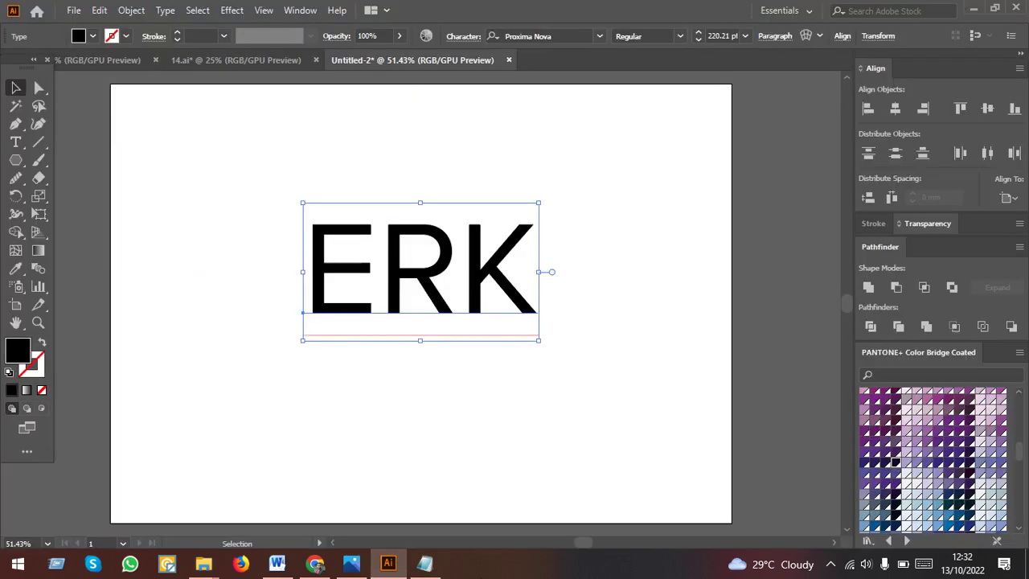
left_click(495, 225)
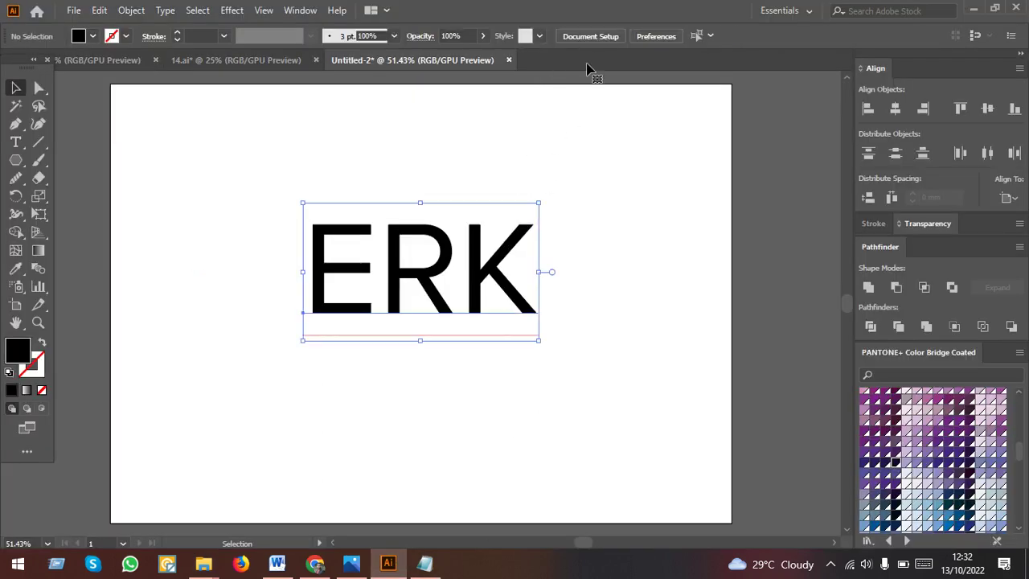
scroll(482, 281, "down", 1)
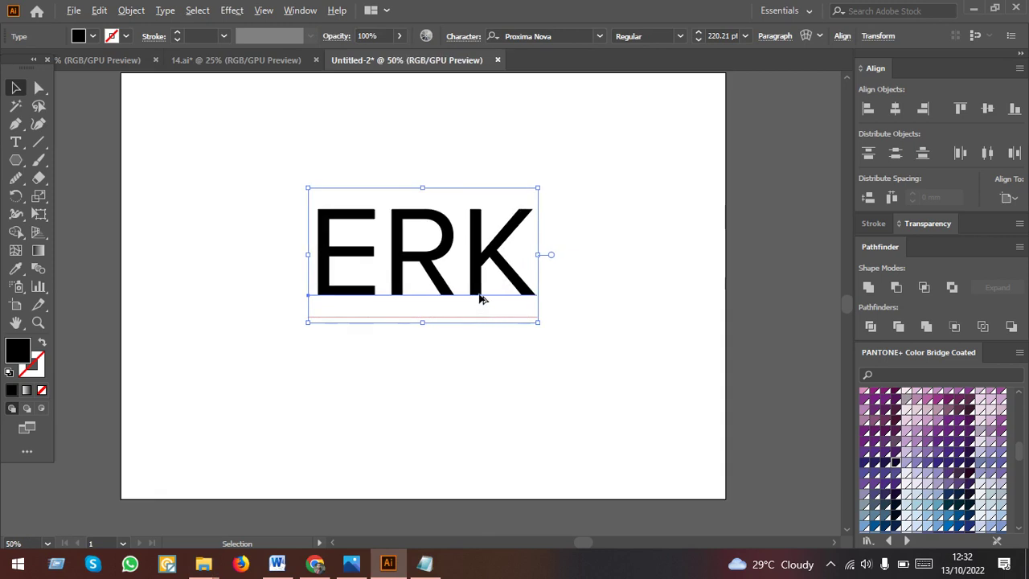
scroll(481, 278, "down", 2)
left_click_drag(483, 279, 471, 288)
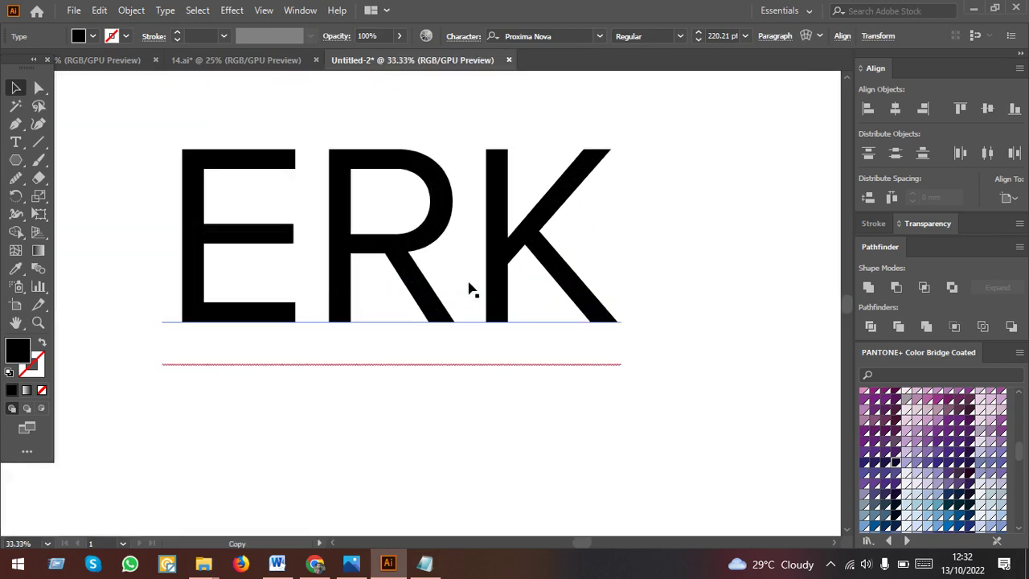
scroll(470, 288, "up", 3)
left_click(205, 34)
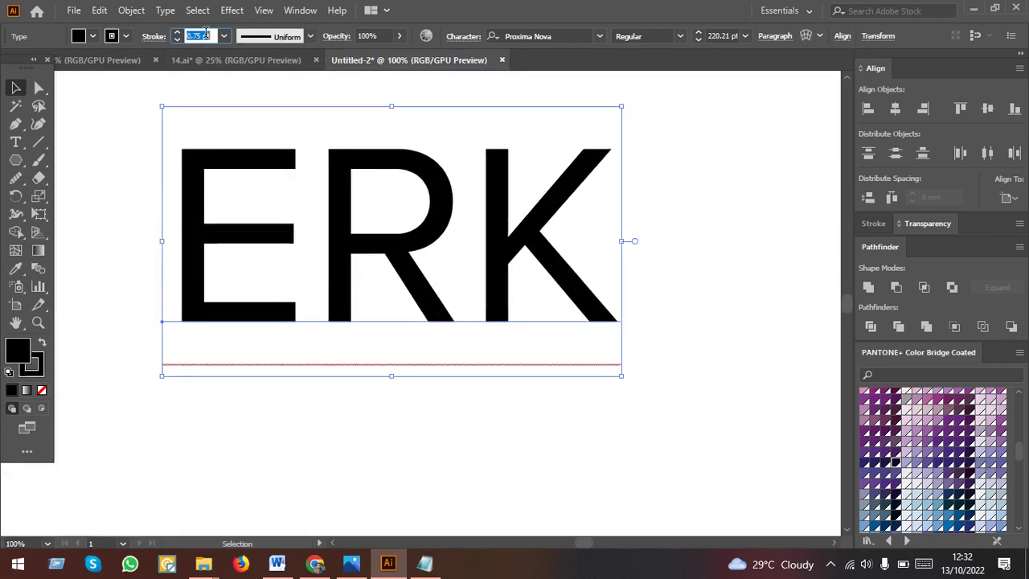
key("Up")
key("Up")
key("Up")
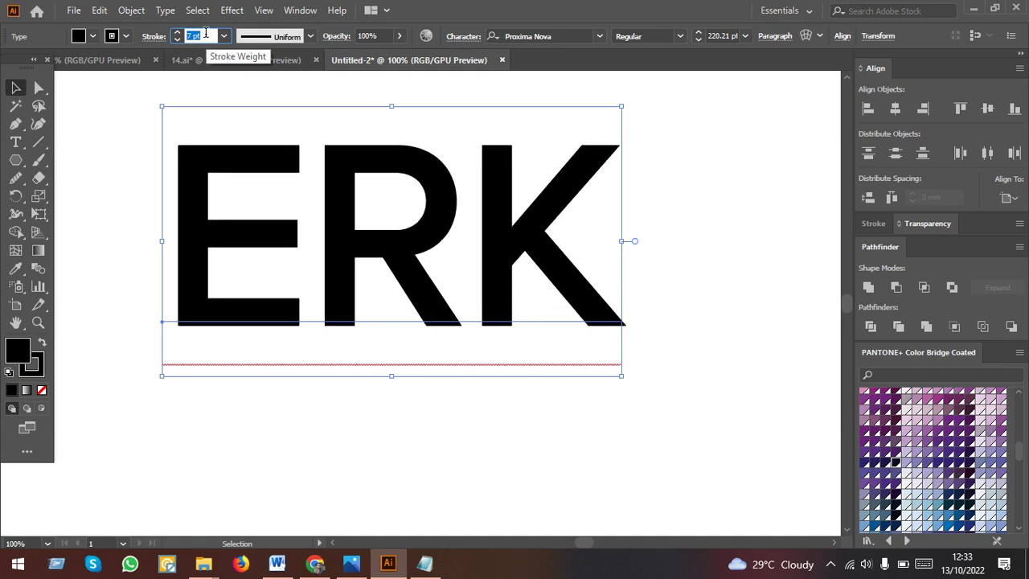
key("Up")
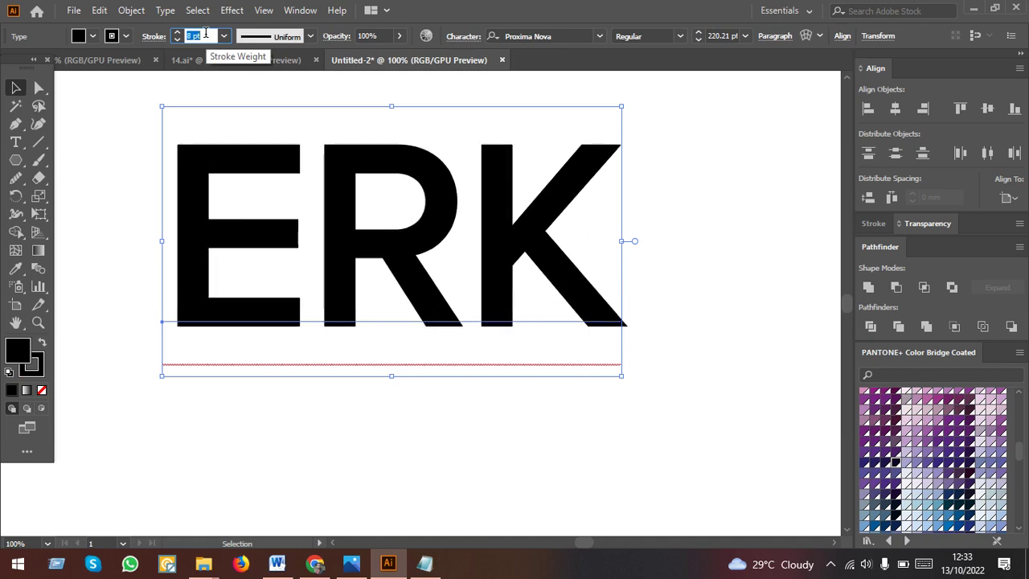
key("Up")
Expand the ERK text and then its stroke into outlines, and unite them with Pathfinder.
left_click(132, 10)
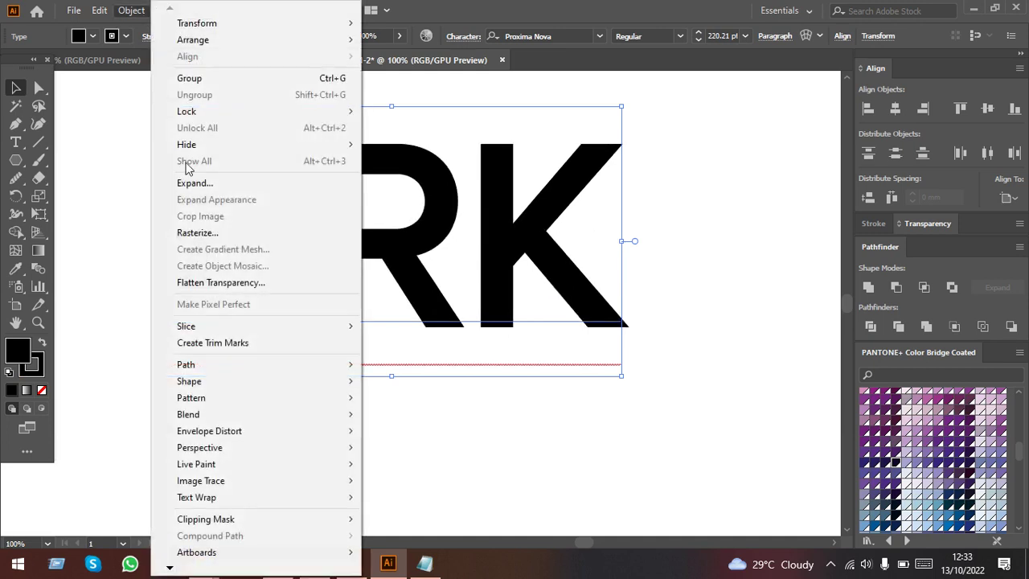
left_click(189, 180)
left_click(481, 369)
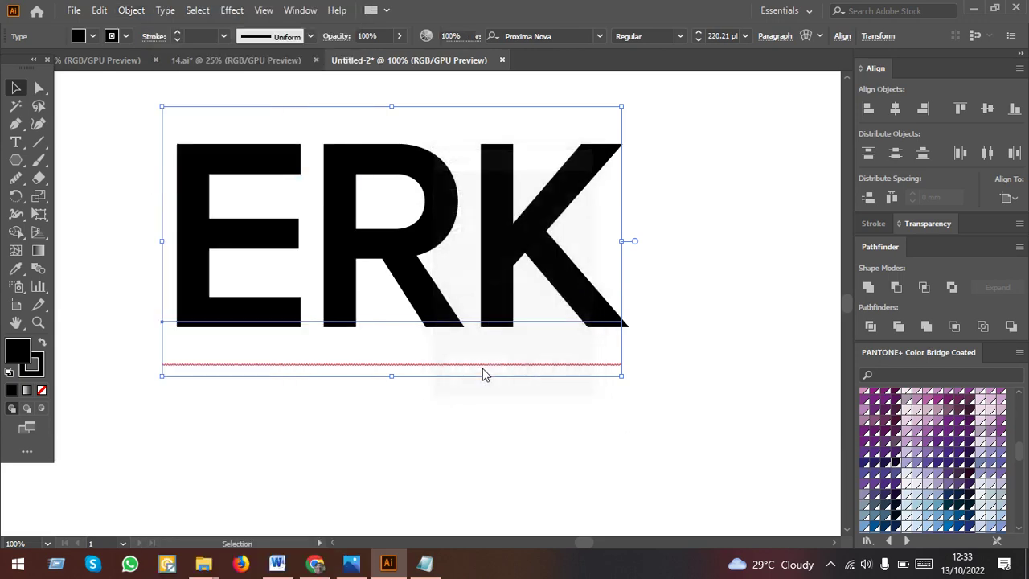
left_click(129, 10)
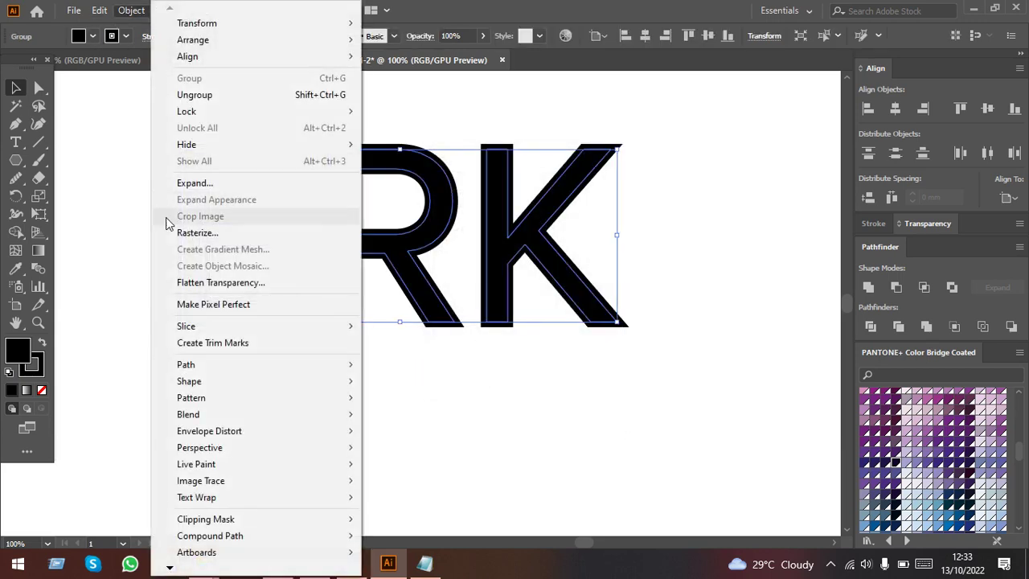
left_click(189, 179)
left_click(471, 371)
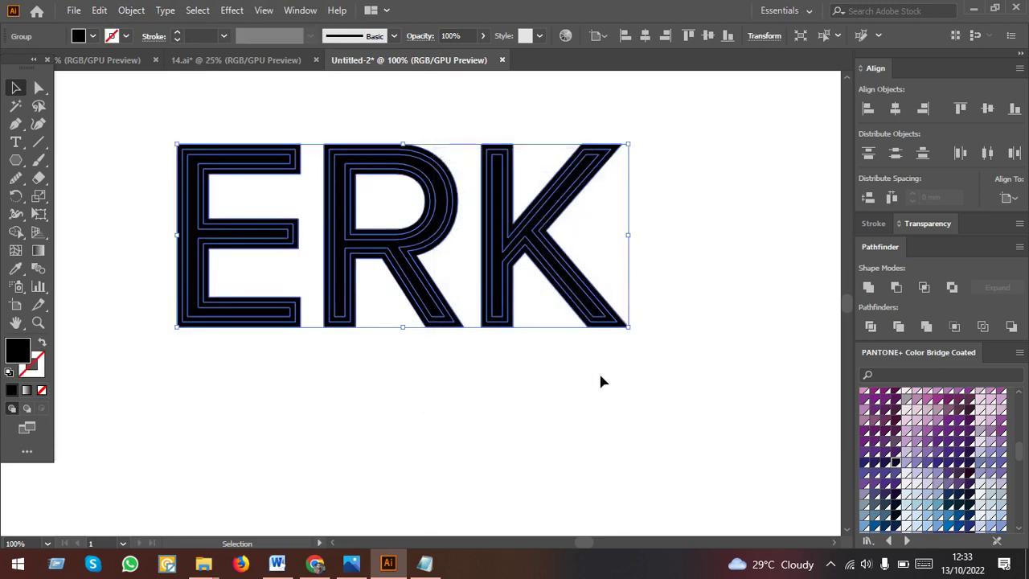
left_click(867, 297)
Move the outlined ERK group up the artboard and scale it down.
left_click(702, 361)
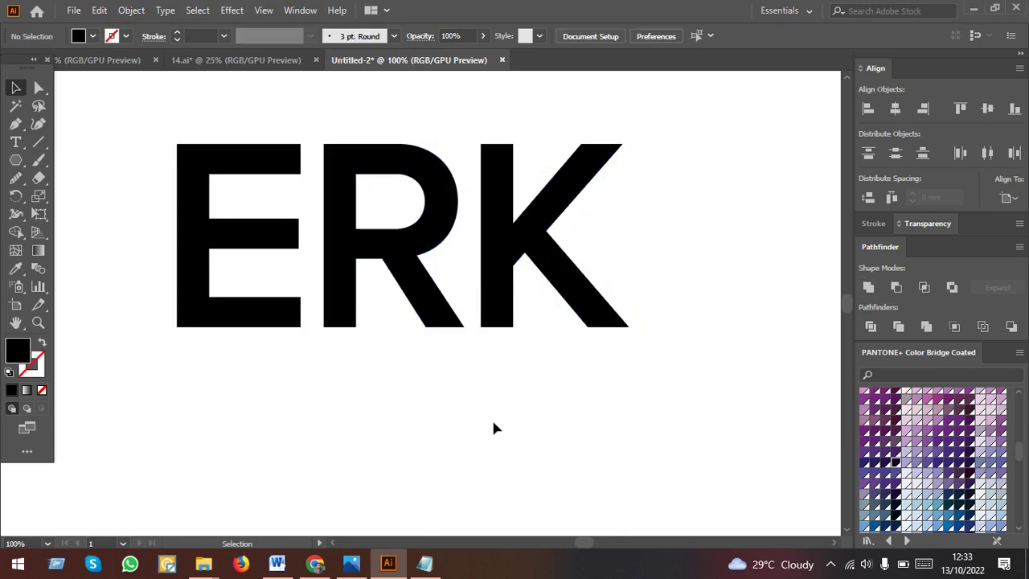
scroll(491, 417, "down", 3)
left_click_drag(464, 360, 465, 291)
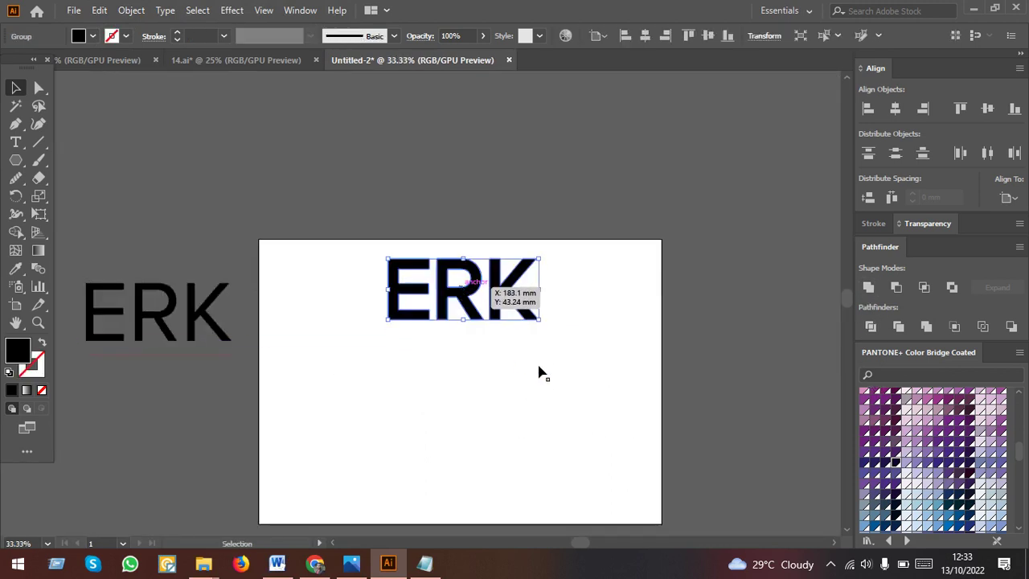
left_click_drag(540, 321, 505, 306)
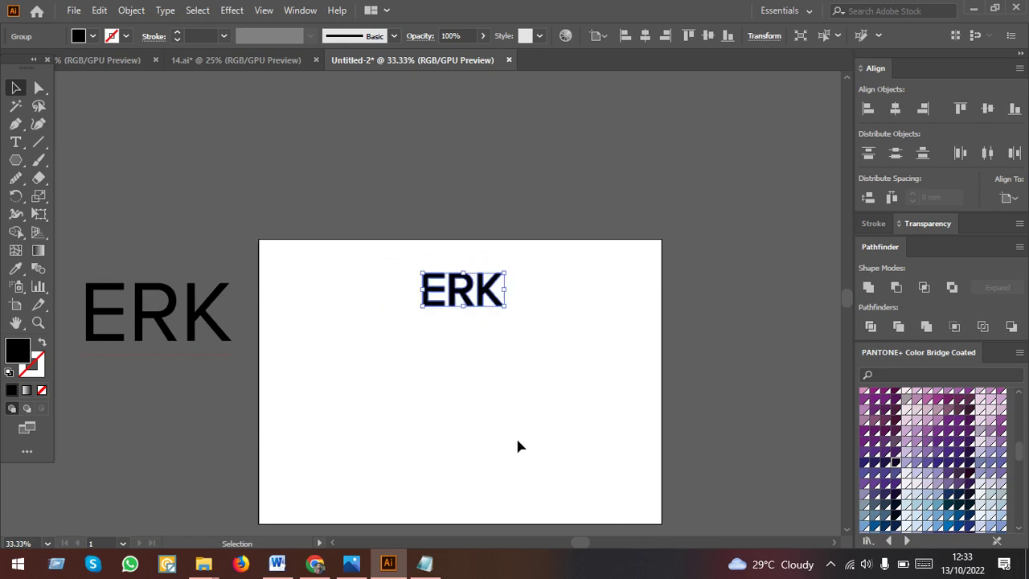
scroll(516, 439, "down", 1)
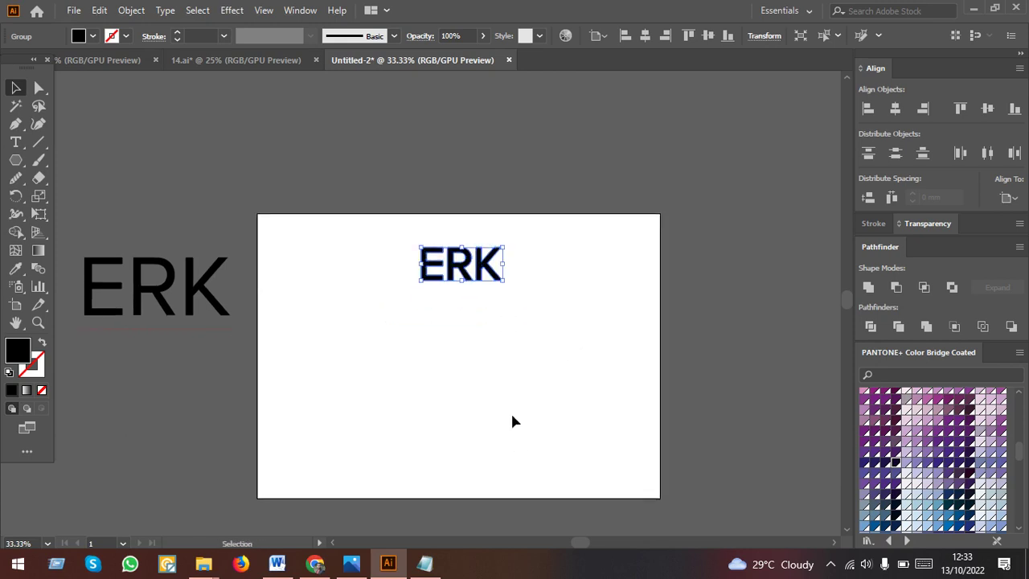
scroll(515, 421, "up", 2)
scroll(515, 422, "down", 2)
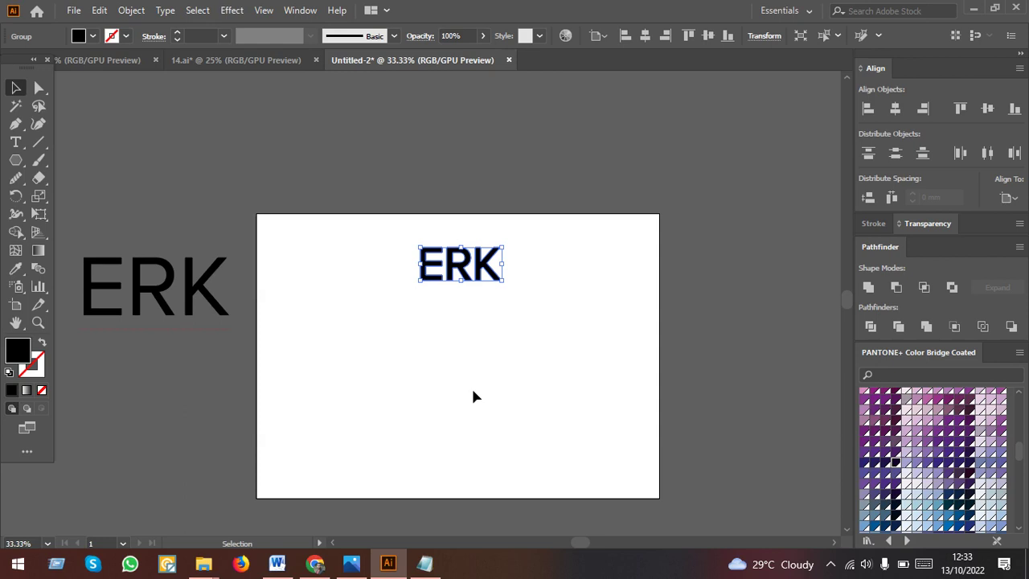
scroll(472, 395, "up", 1)
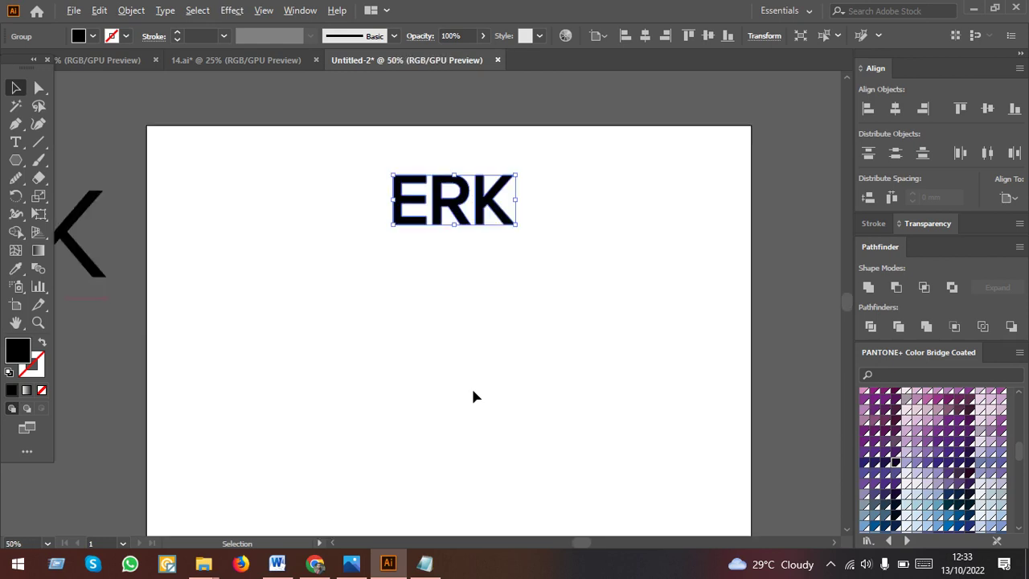
Draw a black square below ERK with the Rectangle Tool.
left_click(15, 161)
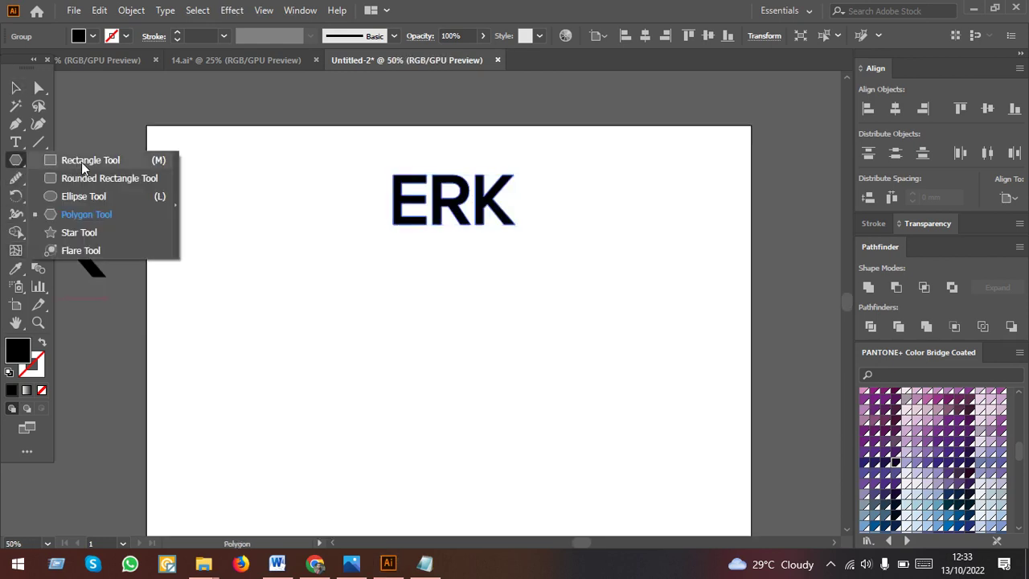
left_click(88, 160)
scroll(483, 389, "down", 1)
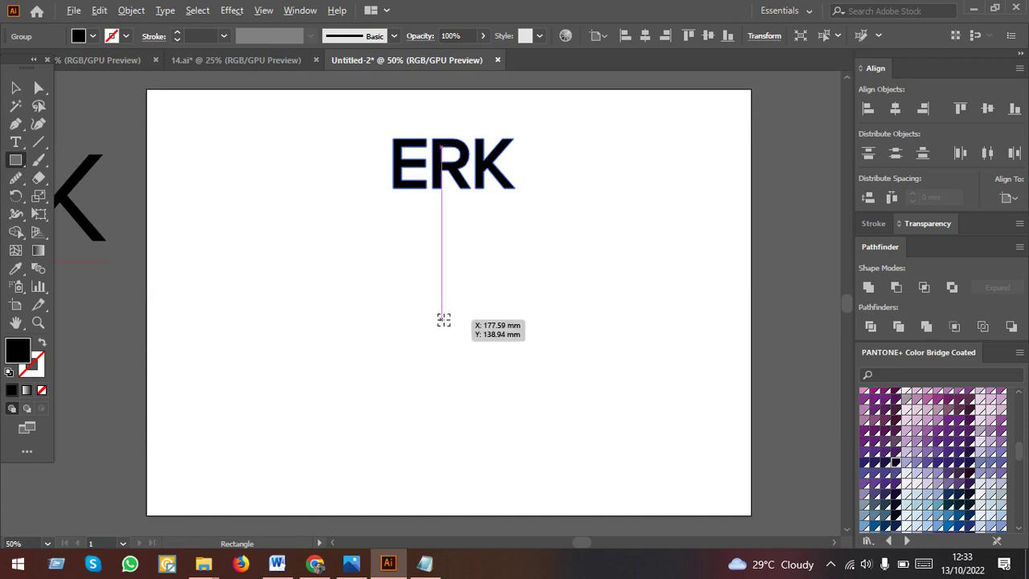
left_click_drag(442, 320, 518, 395)
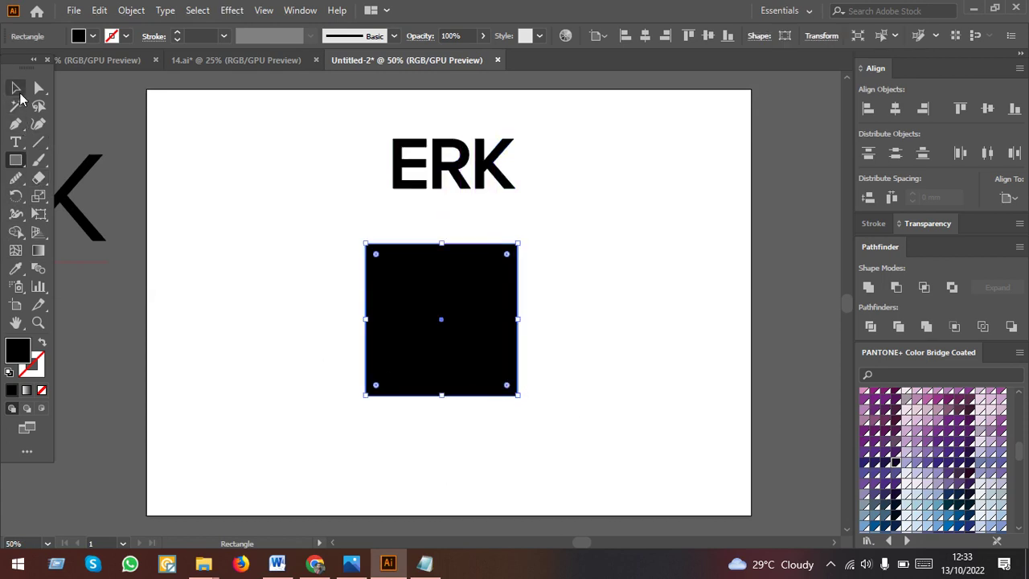
Nudge the black square lower and bring up Split Into Grid with preview enabled.
left_click(16, 87)
left_click_drag(398, 328, 396, 345)
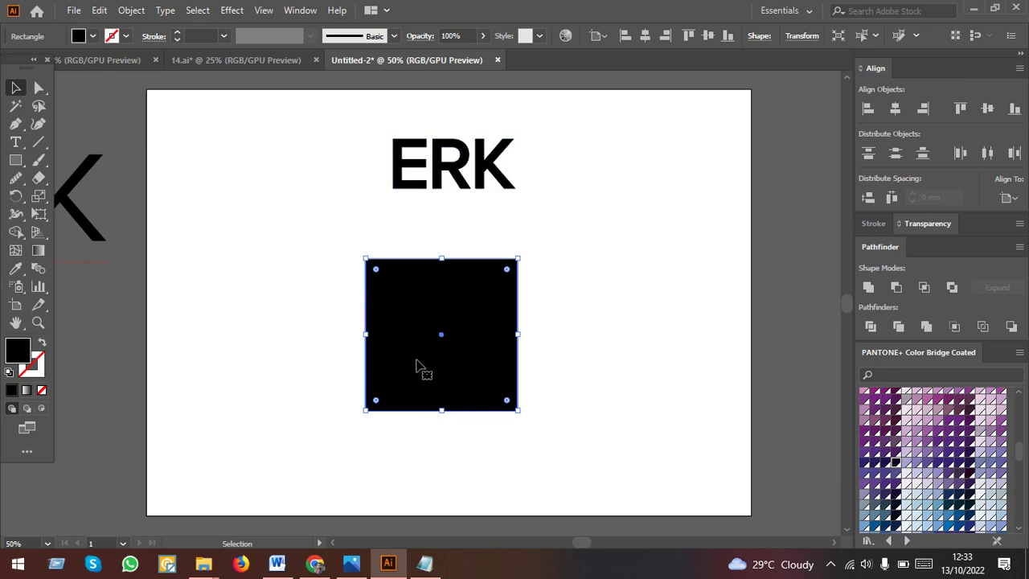
scroll(417, 361, "up", 1)
left_click_drag(447, 358, 421, 346)
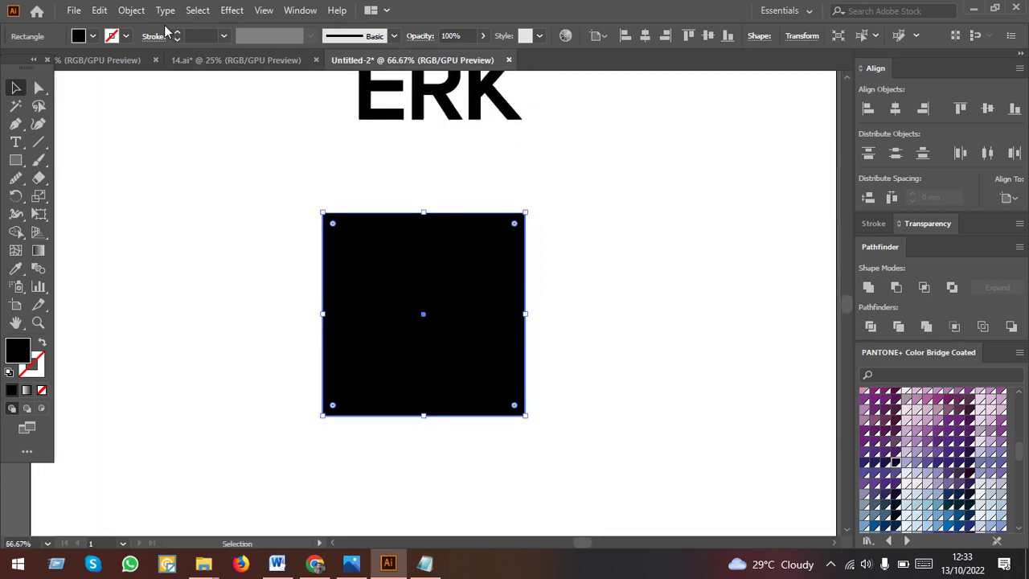
left_click(131, 10)
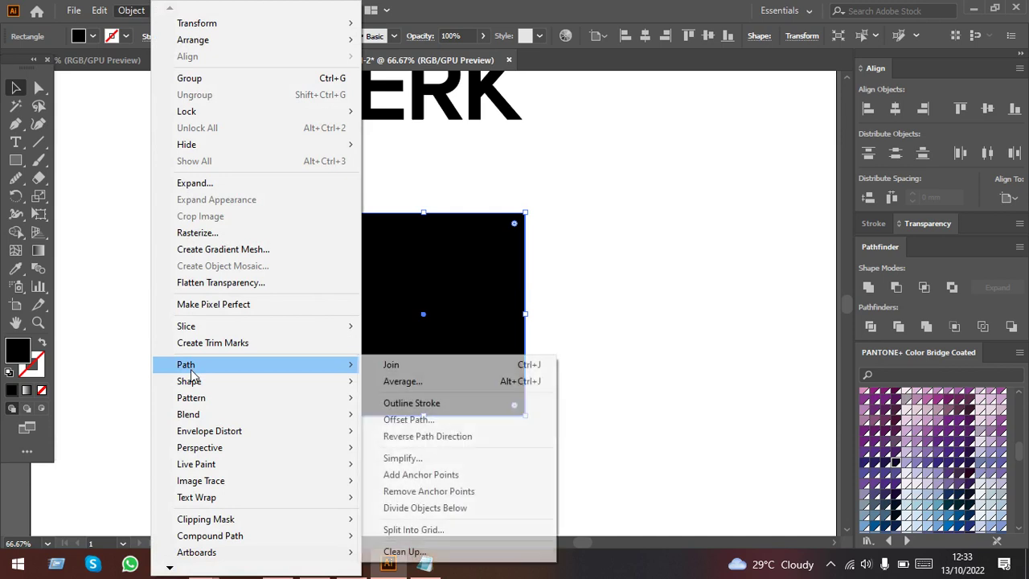
mouse_move(186, 364)
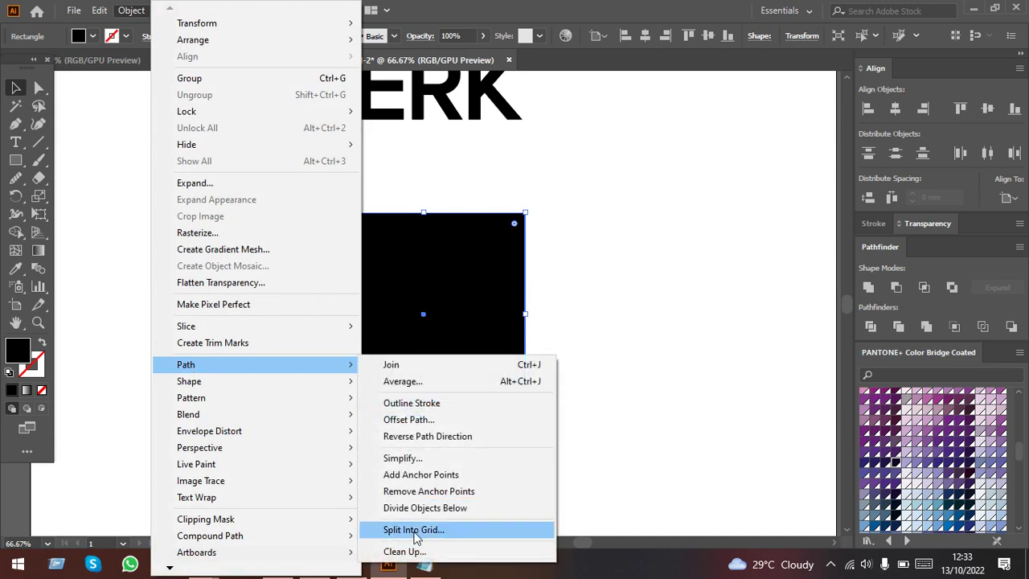
left_click(416, 530)
left_click_drag(660, 167, 677, 142)
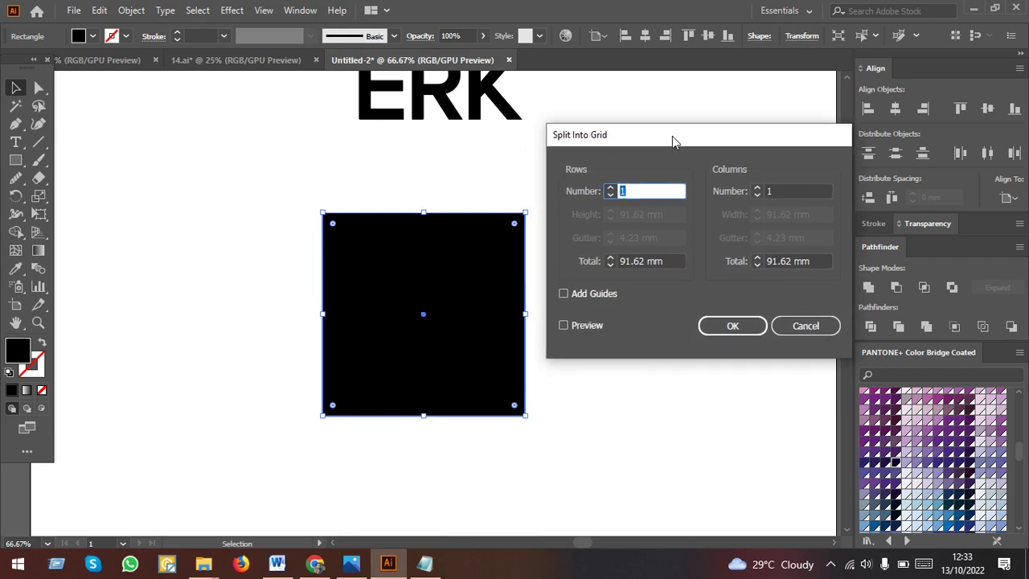
left_click(573, 330)
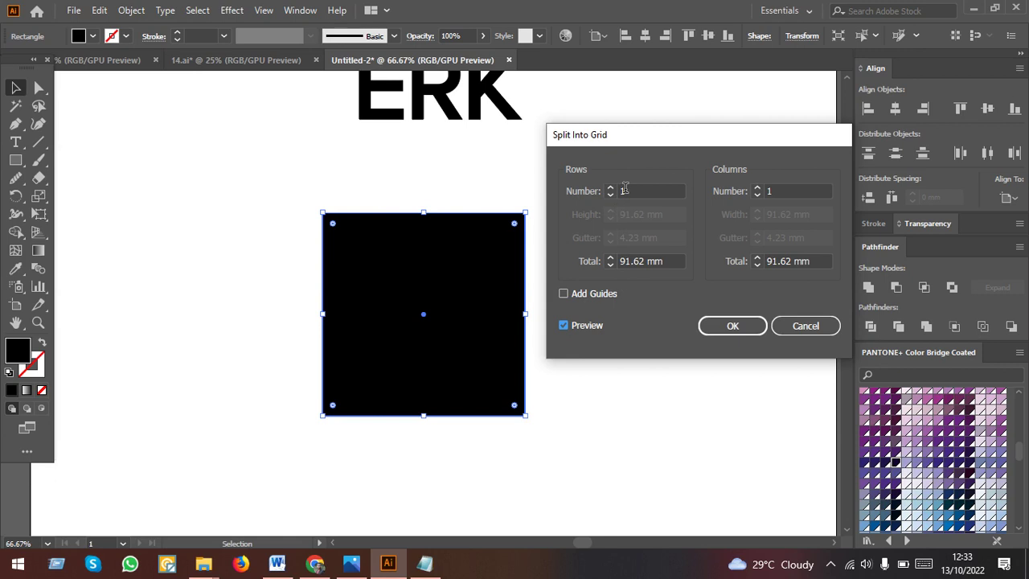
Set the grid to 2 rows and 2 columns with 4 mm gutters and apply it.
left_click(654, 192)
key("Up")
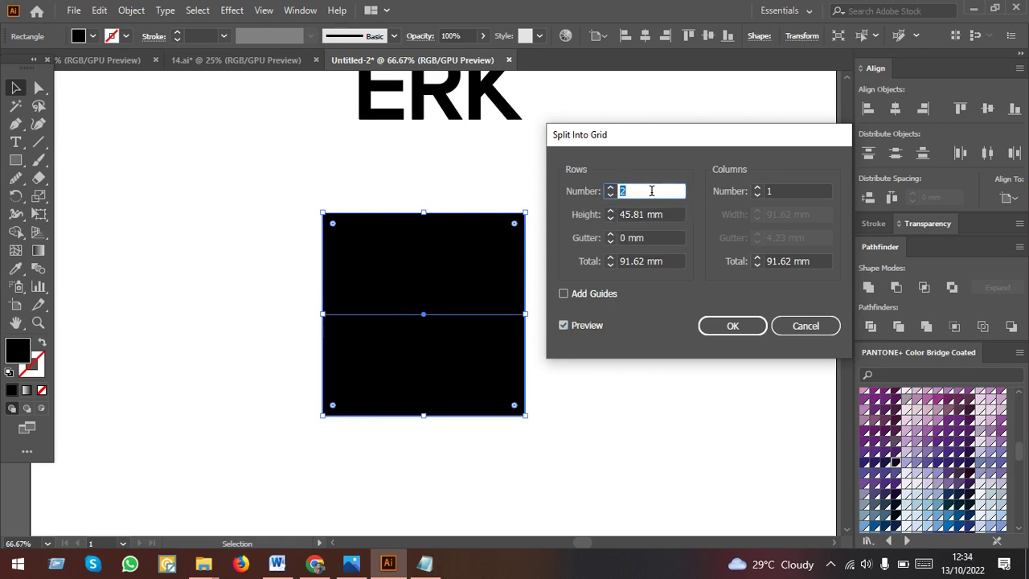
key("Down")
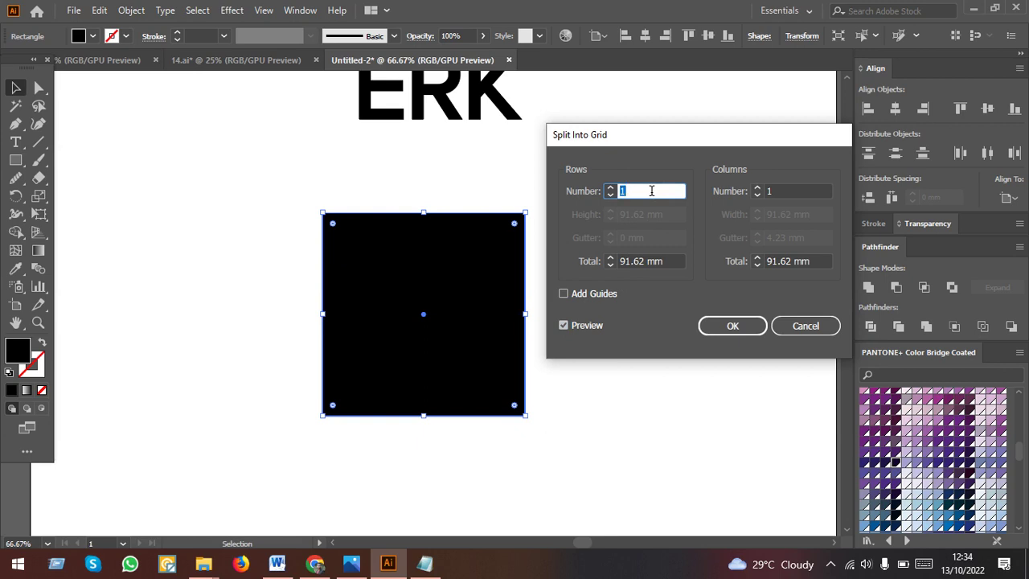
key("Up")
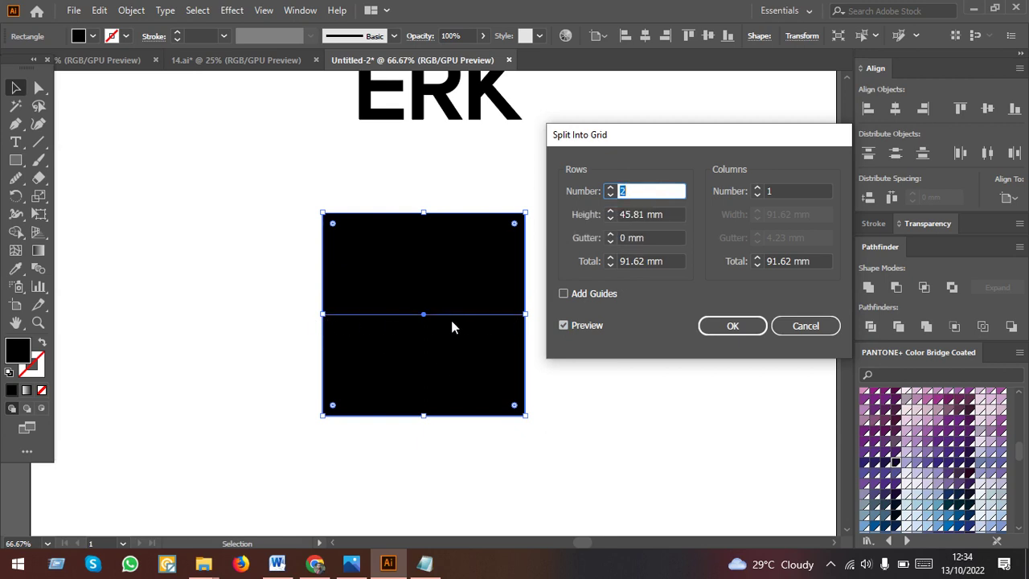
left_click(773, 190)
key("Up")
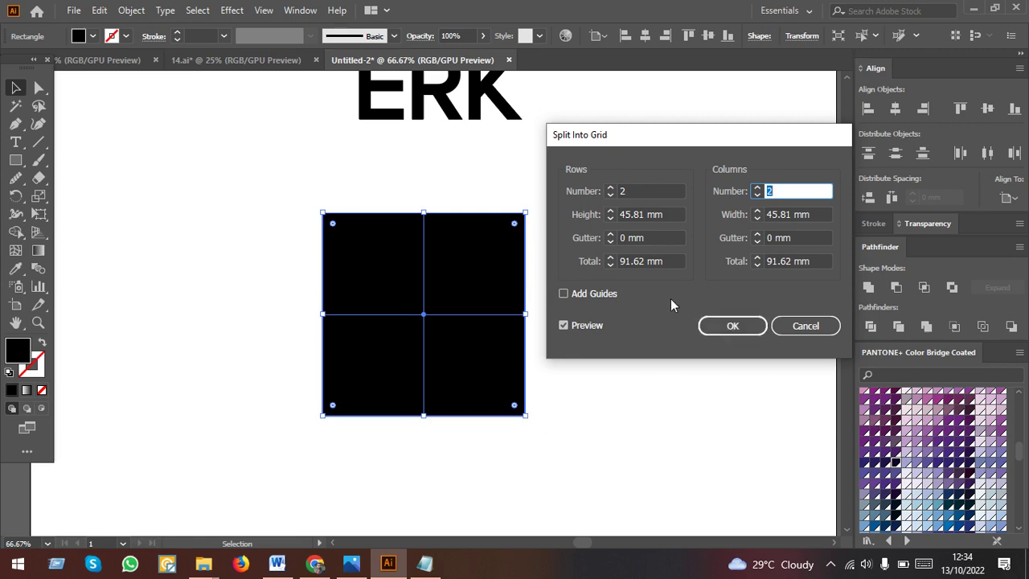
left_click(661, 239)
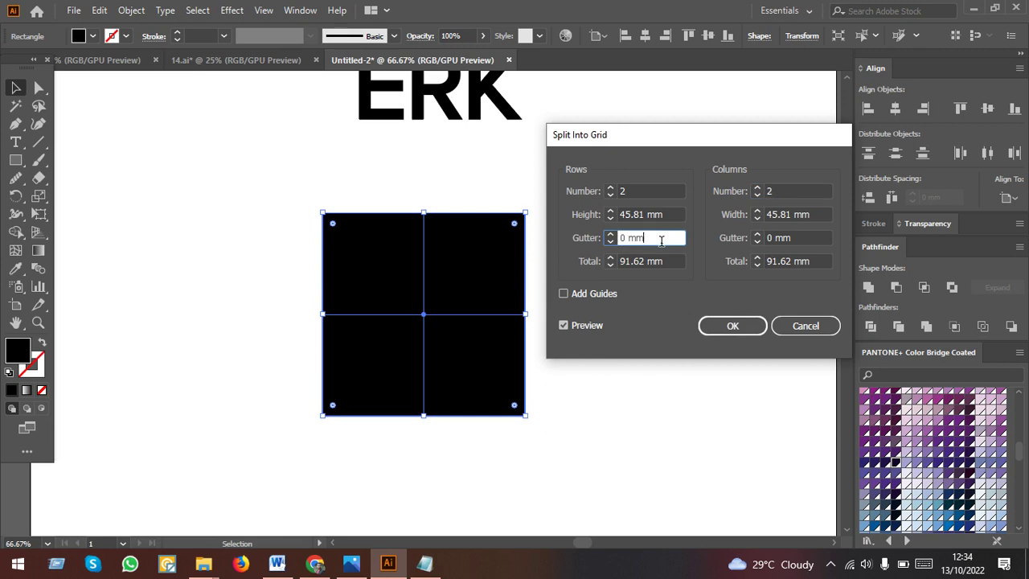
key("Up")
key("Up")
key("Up")
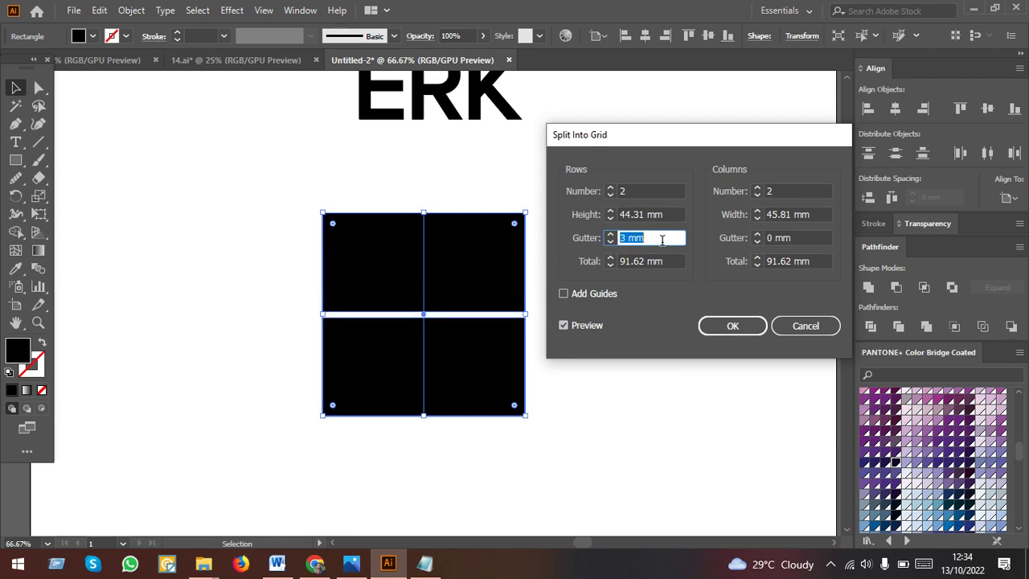
key("Up")
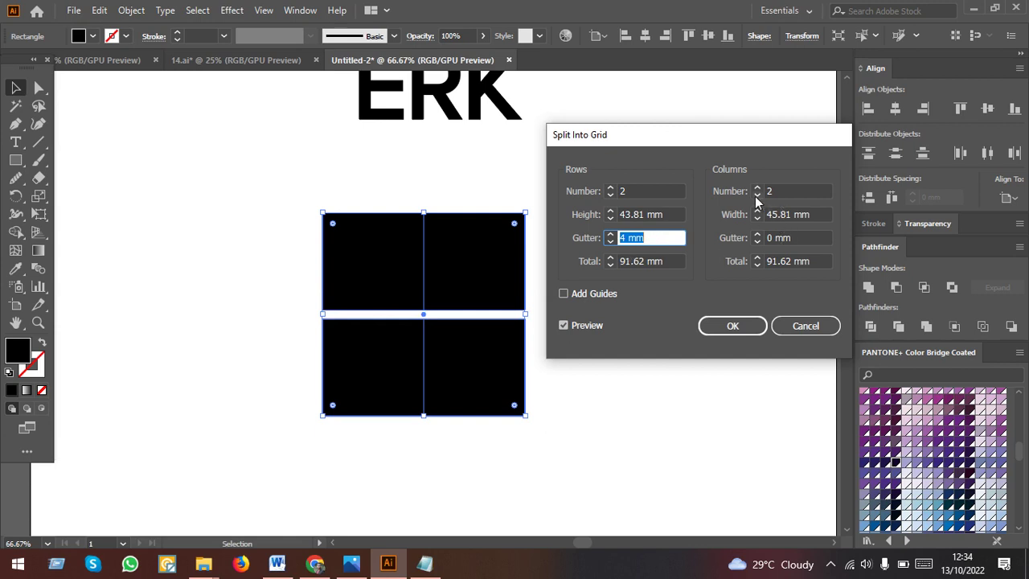
left_click(801, 238)
key("Up")
key("Up")
key("Up")
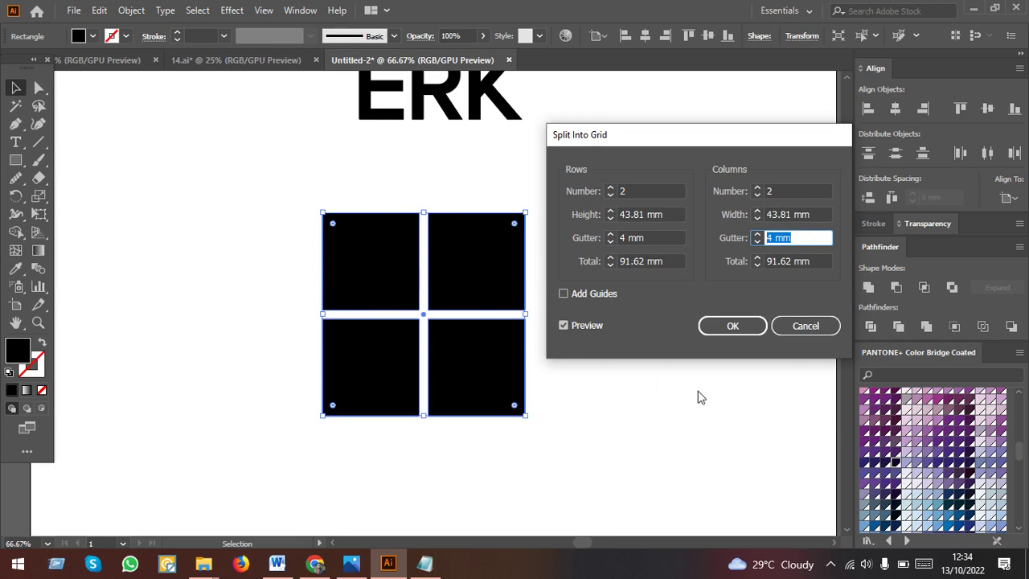
left_click(719, 327)
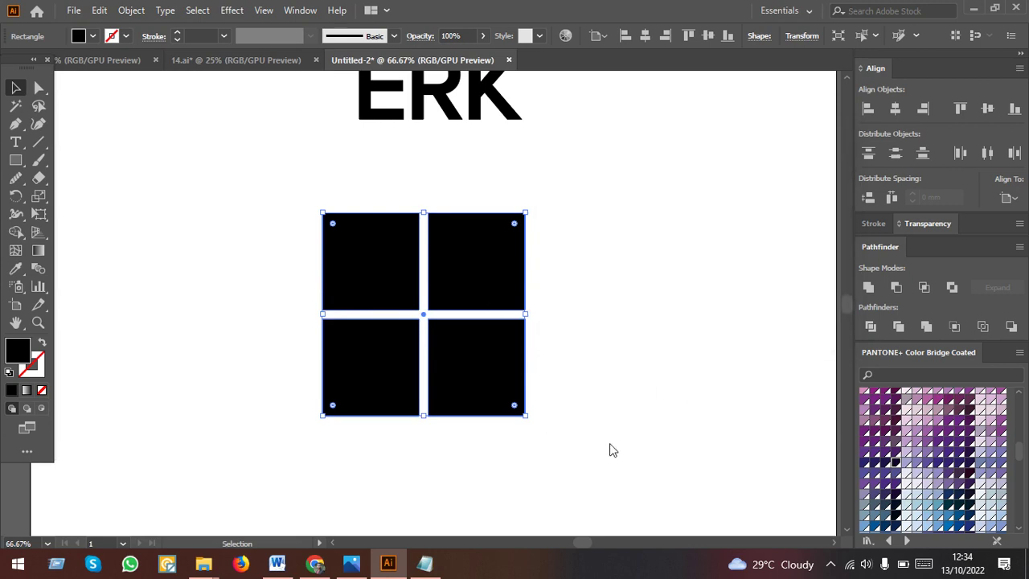
left_click(609, 448)
Delete the bottom-left square, group the other three with Ctrl+G, and rotate them 45°.
left_click(383, 377)
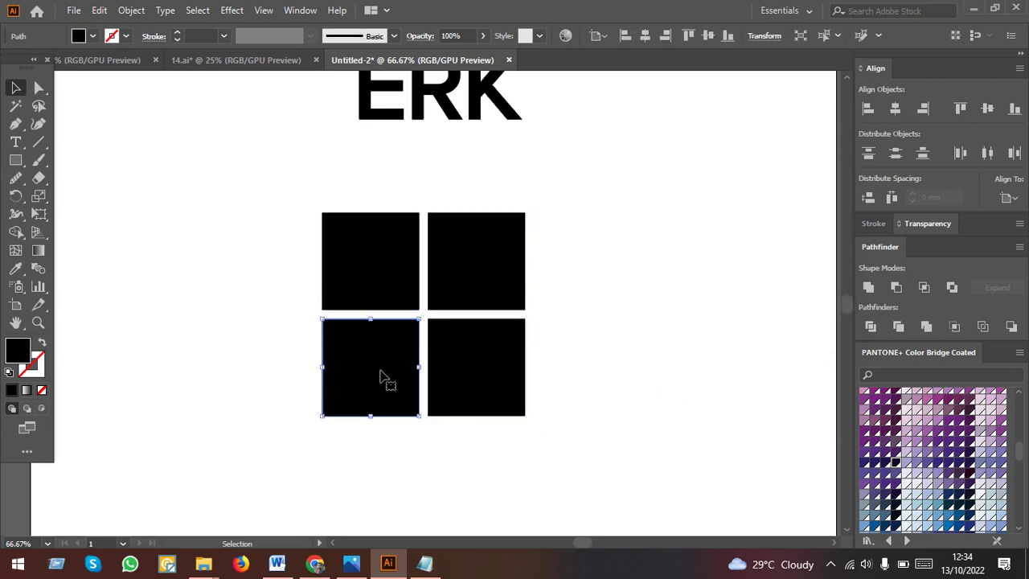
key("Delete")
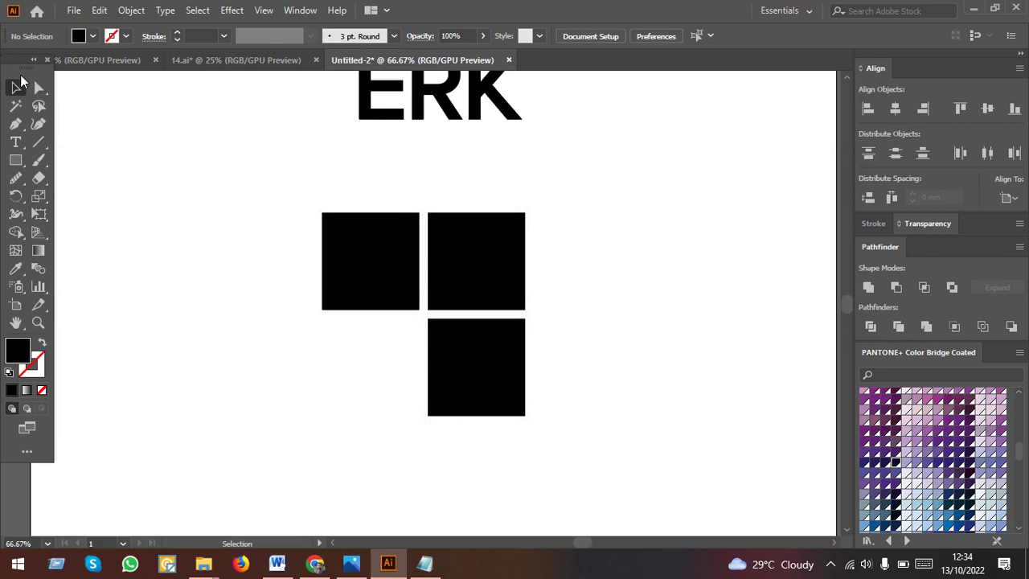
left_click_drag(271, 196, 585, 455)
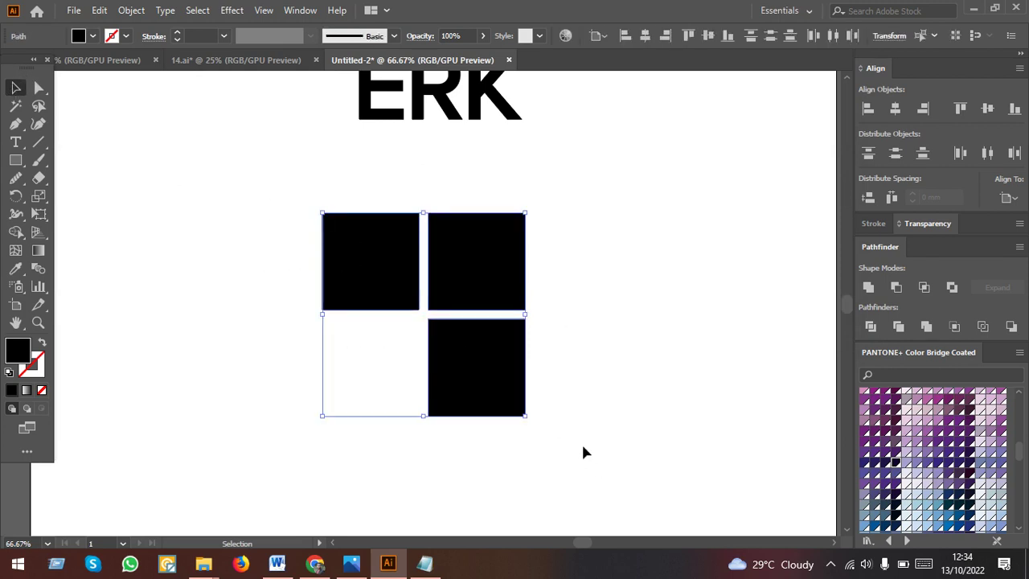
key("ctrl+g")
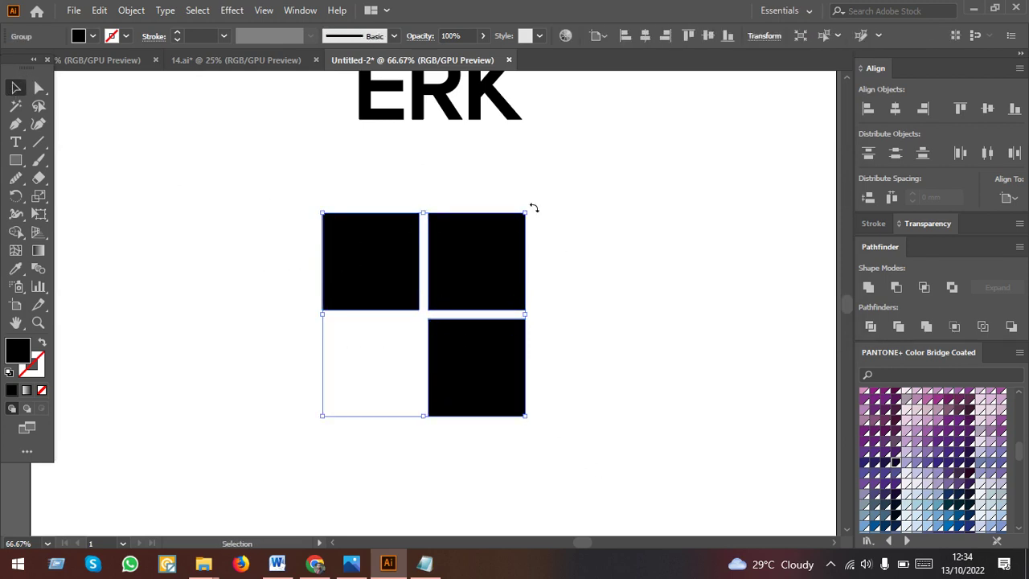
left_click_drag(534, 208, 565, 273)
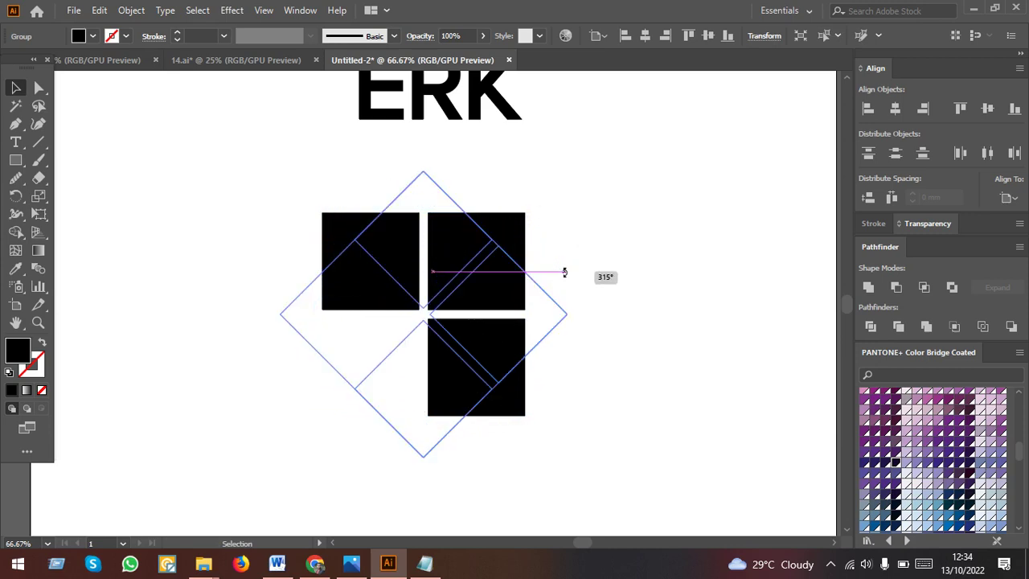
left_click_drag(565, 273, 577, 300)
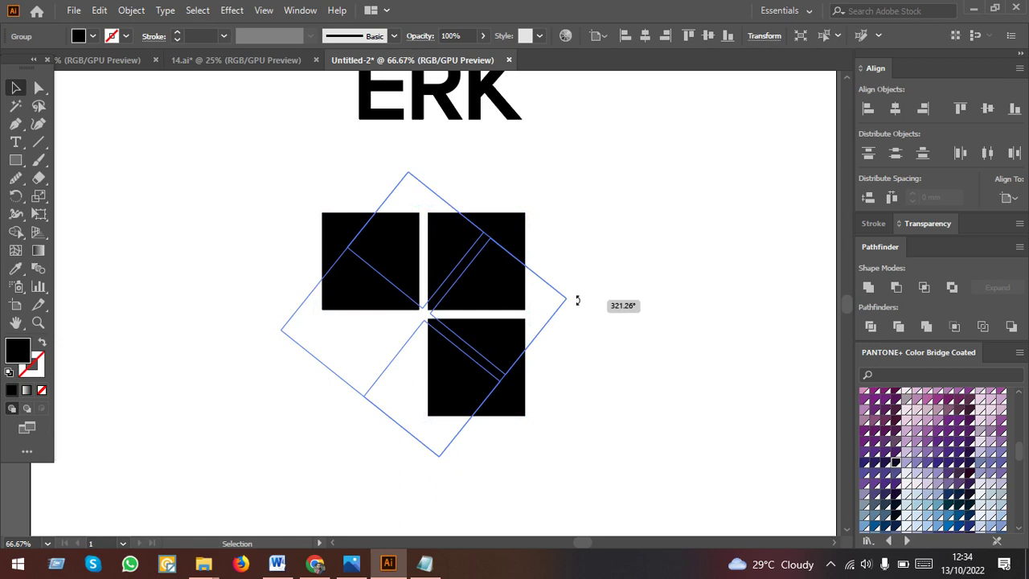
left_click_drag(576, 300, 575, 298)
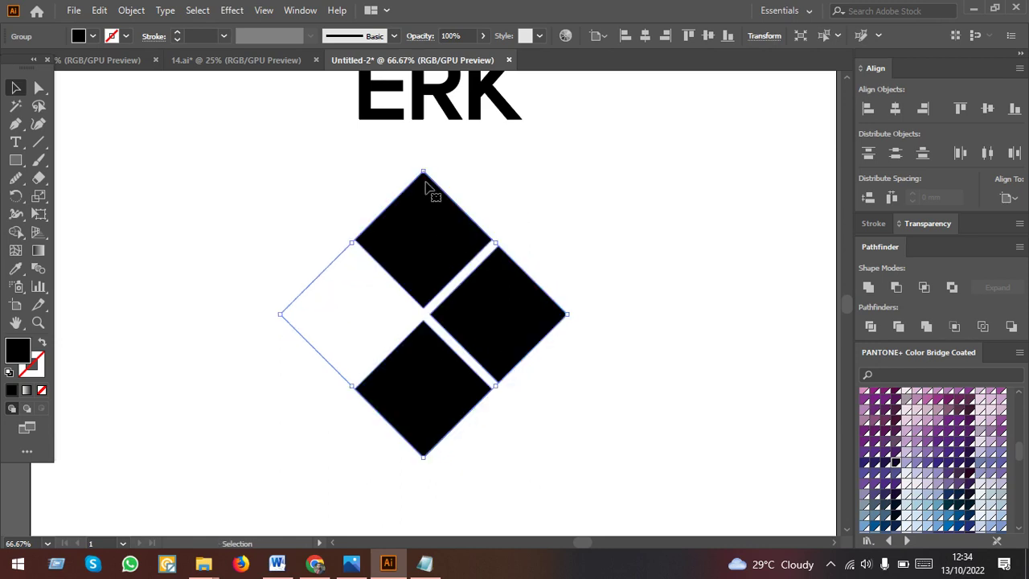
left_click(722, 434)
Move the ERK lettering to the right of the diamond squares.
scroll(590, 350, "down", 1, "alt")
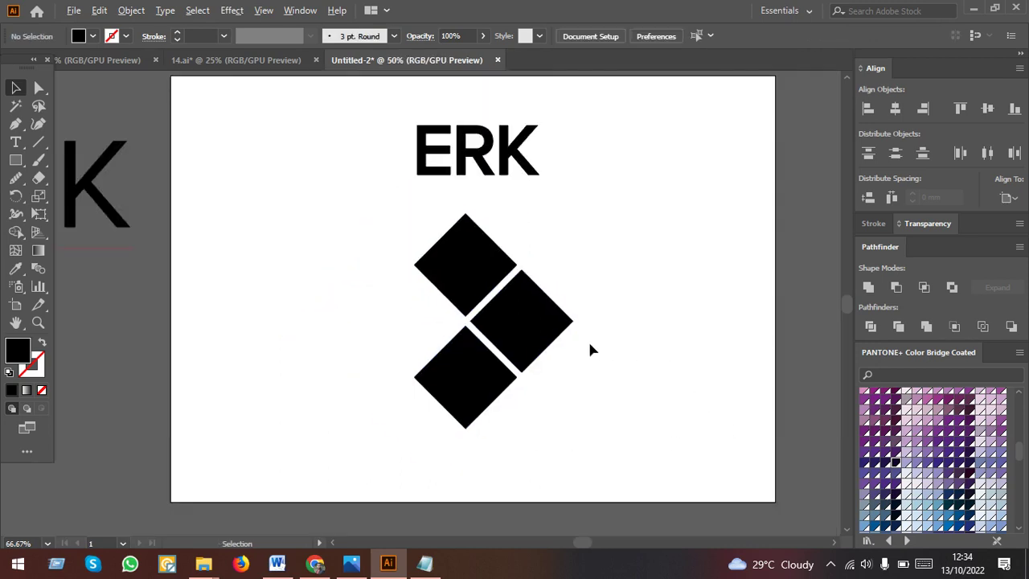
left_click(470, 170)
mouse_move(468, 167)
left_mouse_down()
mouse_move(530, 195)
mouse_move(646, 280)
mouse_move(620, 261)
left_mouse_up()
Move the ERK lettering beside the diamonds and ungroup it into separate letters.
scroll(620, 261, "up", 1, "alt")
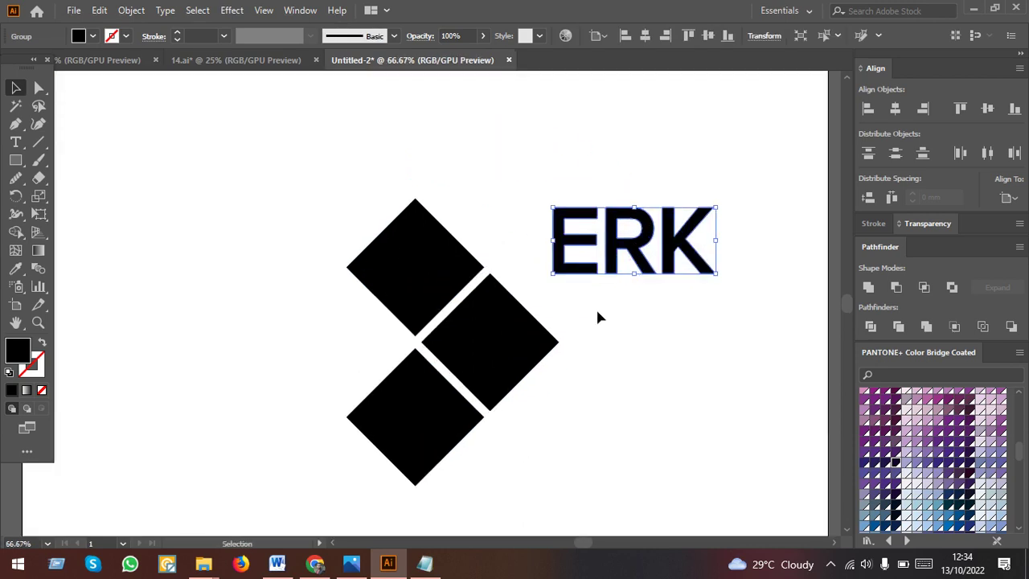
key("Delete")
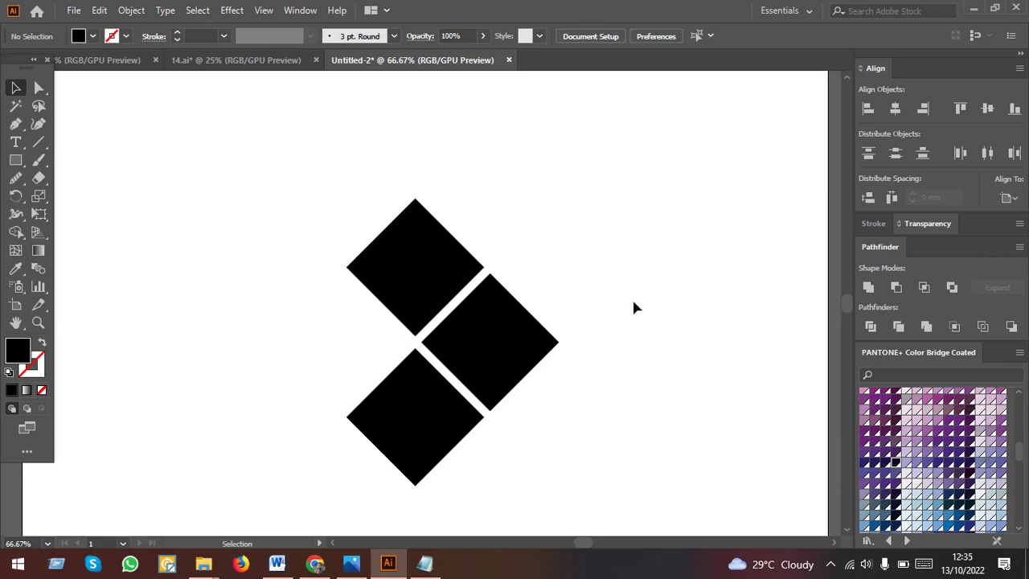
key("ctrl+z")
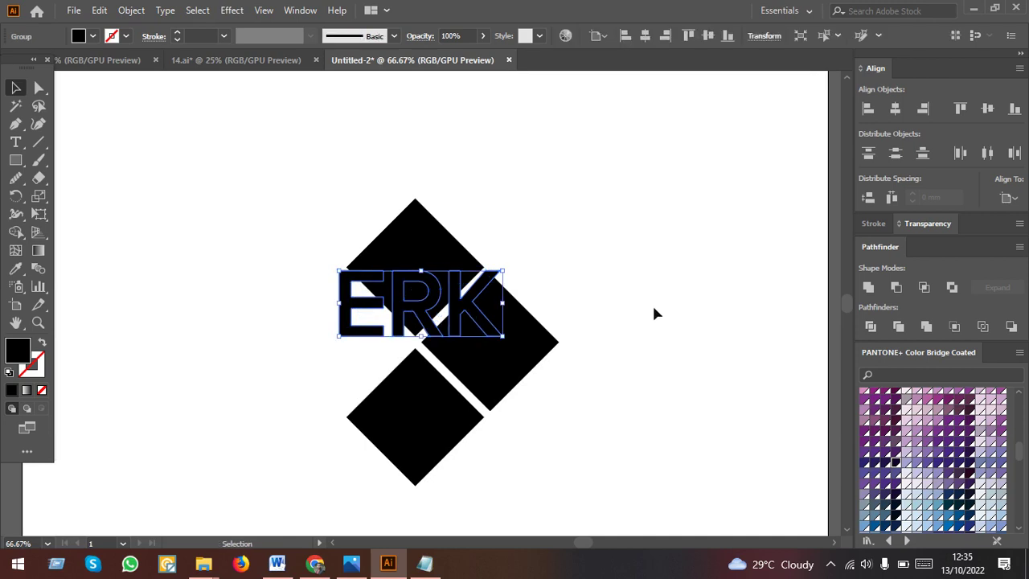
left_click_drag(392, 305, 623, 259)
right_click(626, 261)
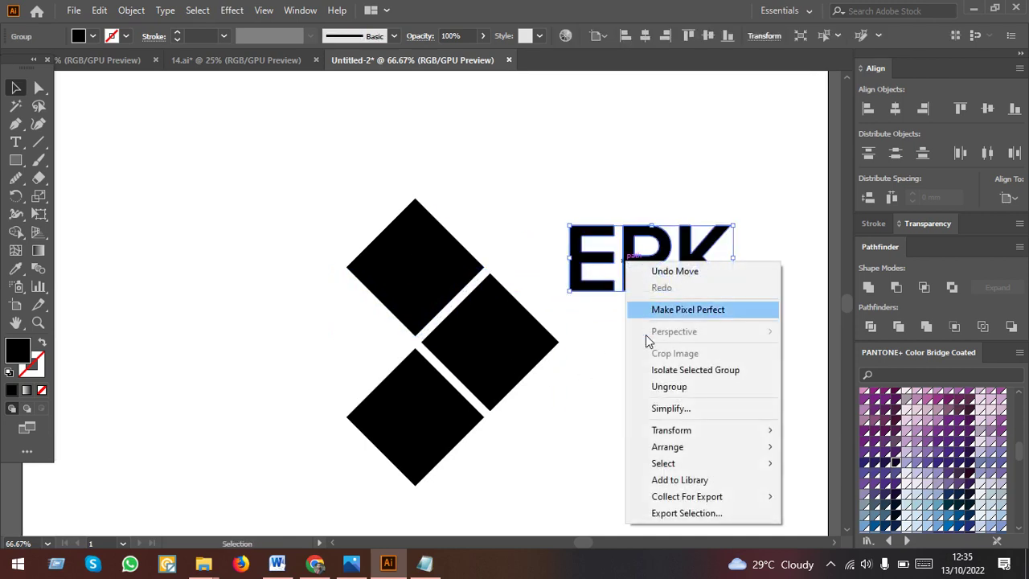
left_click(651, 386)
left_click(586, 271)
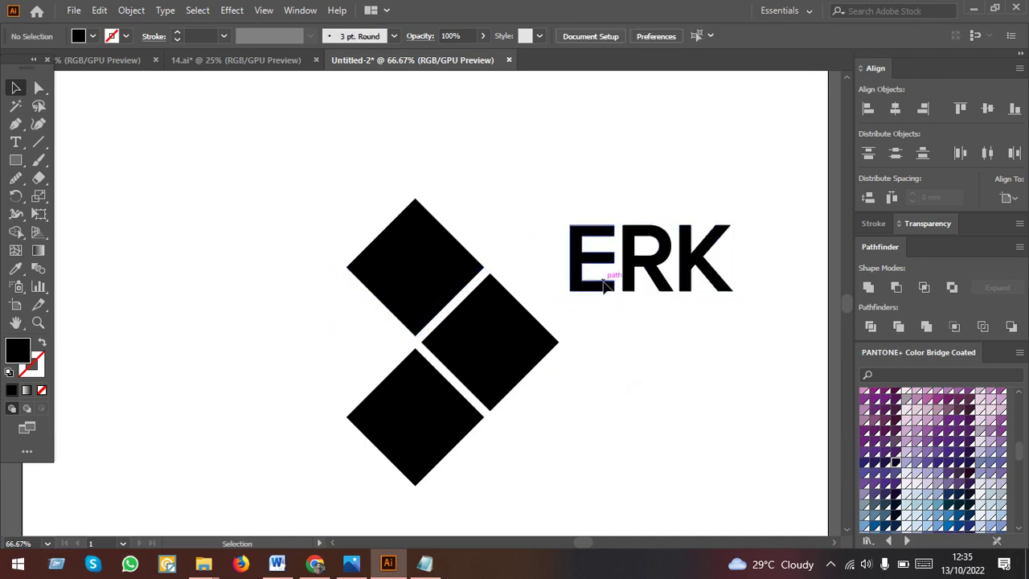
Make the E white with the Eyedropper and place it on the top diamond.
left_click(604, 284)
left_click(16, 268)
left_click(208, 150)
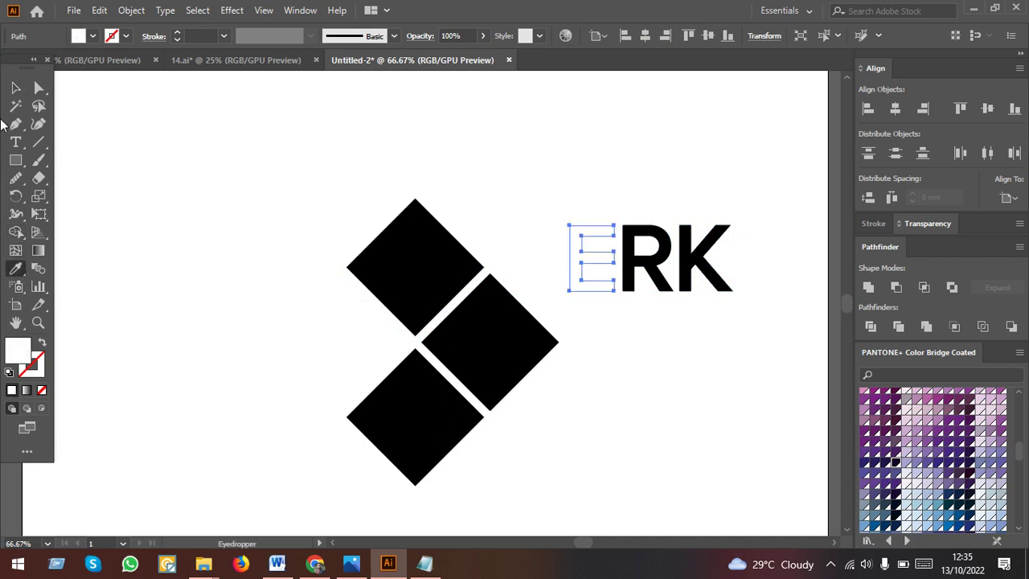
left_click(15, 87)
left_click(419, 152)
mouse_move(598, 257)
left_mouse_down()
mouse_move(412, 272)
mouse_move(421, 265)
left_mouse_up()
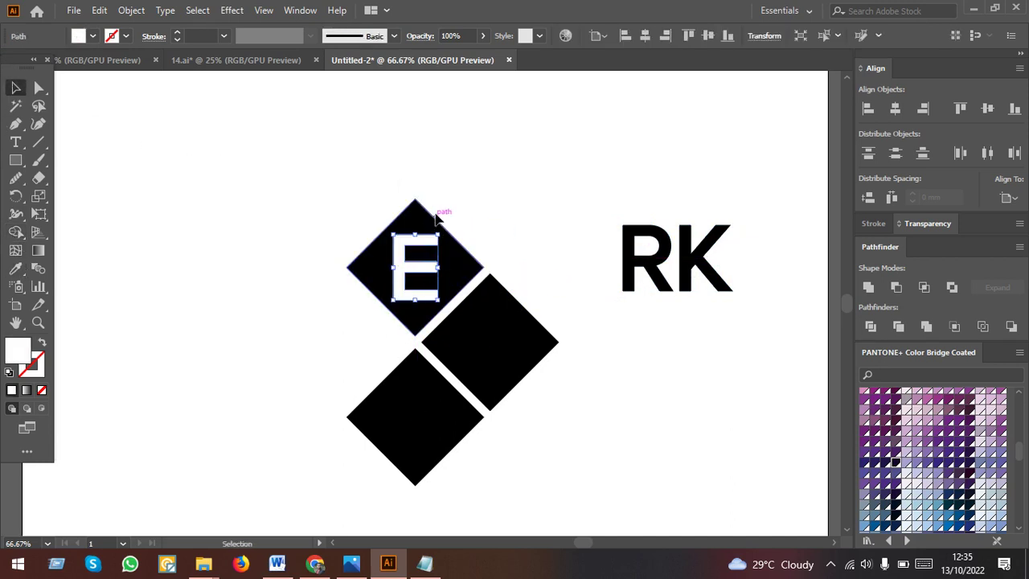
key("ctrl+z")
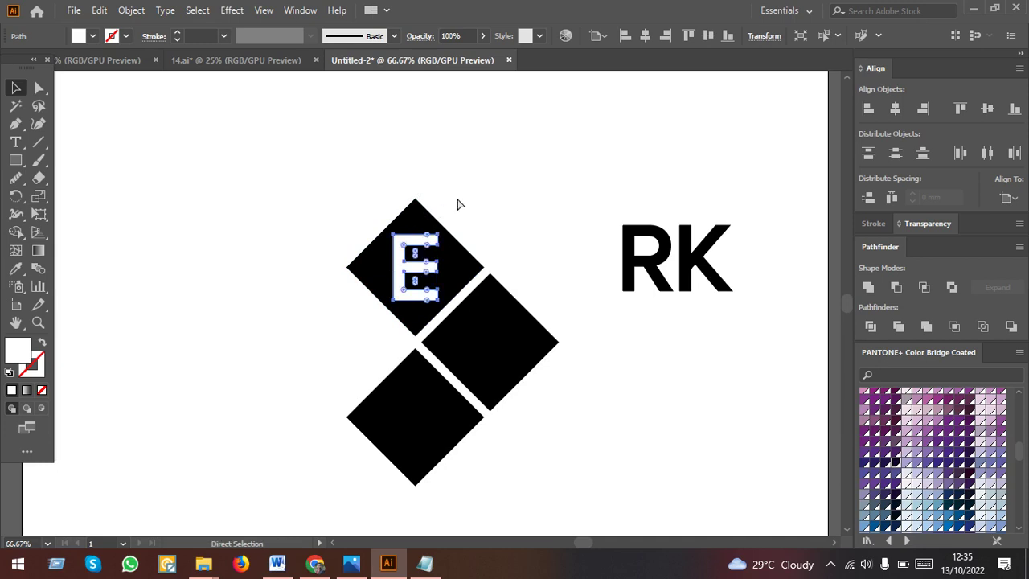
key("ctrl+z")
left_click_drag(740, 324, 678, 317)
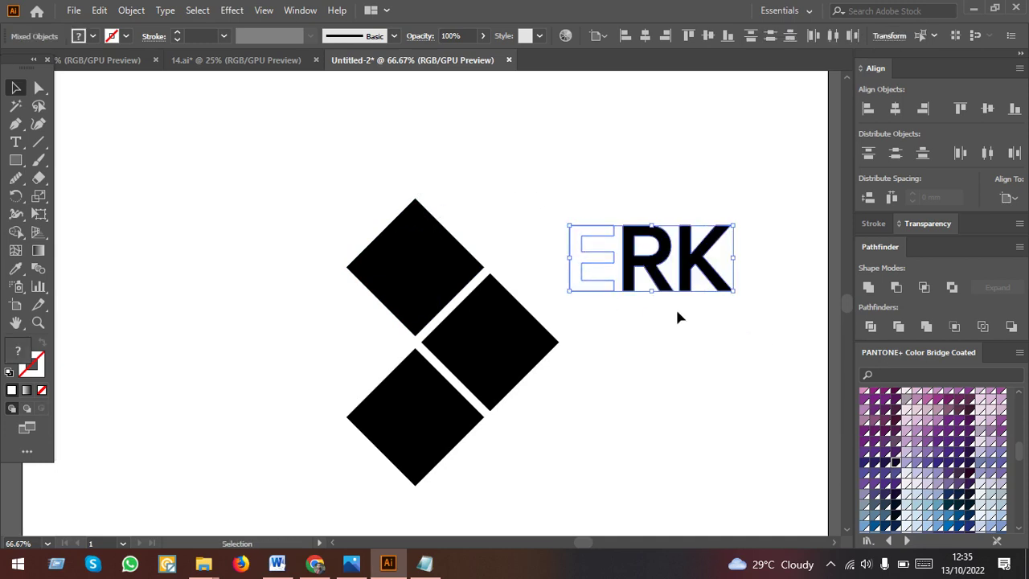
left_click(727, 296)
left_click_drag(610, 282, 426, 299)
Place R on the middle diamond and K on the bottom one, both white.
left_click_drag(645, 268, 493, 347)
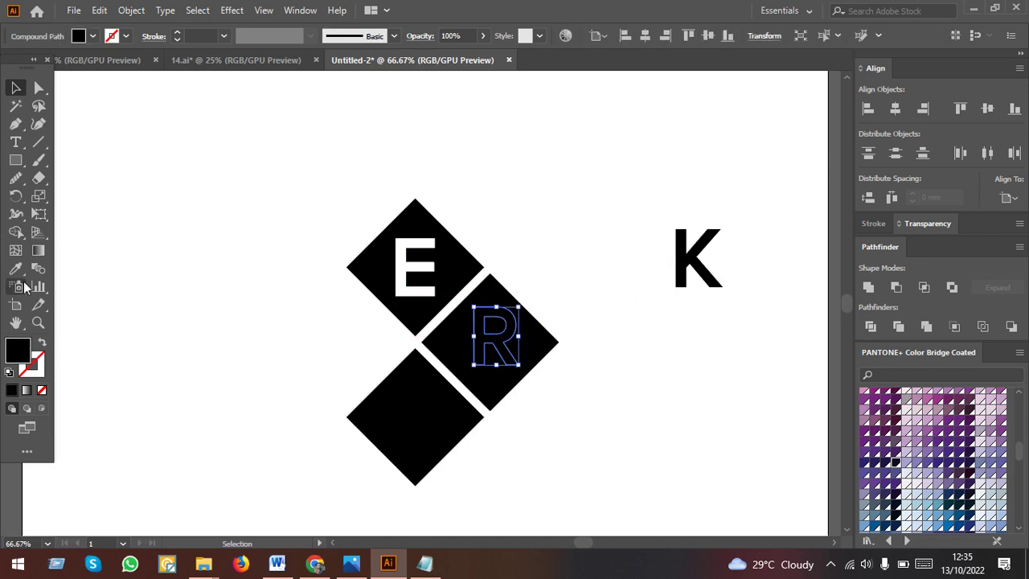
left_click(16, 267)
left_click(15, 87)
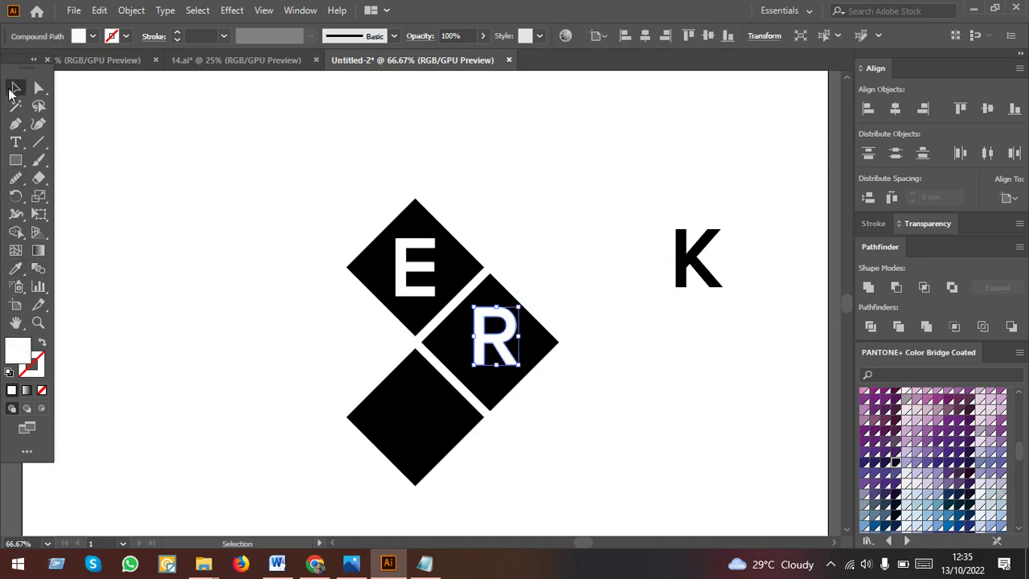
left_click(678, 305)
left_click_drag(689, 253, 406, 418)
left_click(15, 268)
left_click(188, 214)
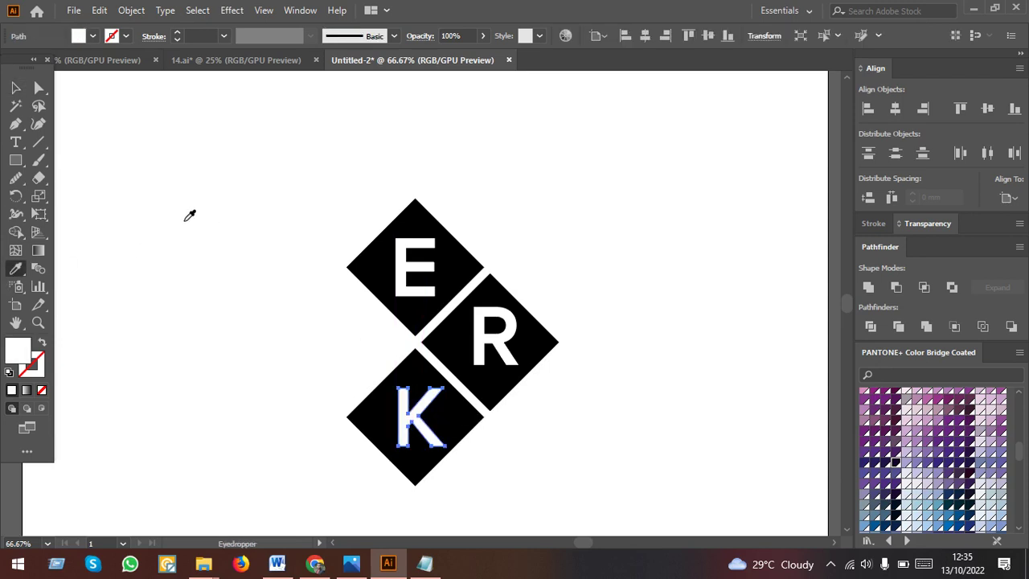
left_click(20, 94)
left_click(158, 247)
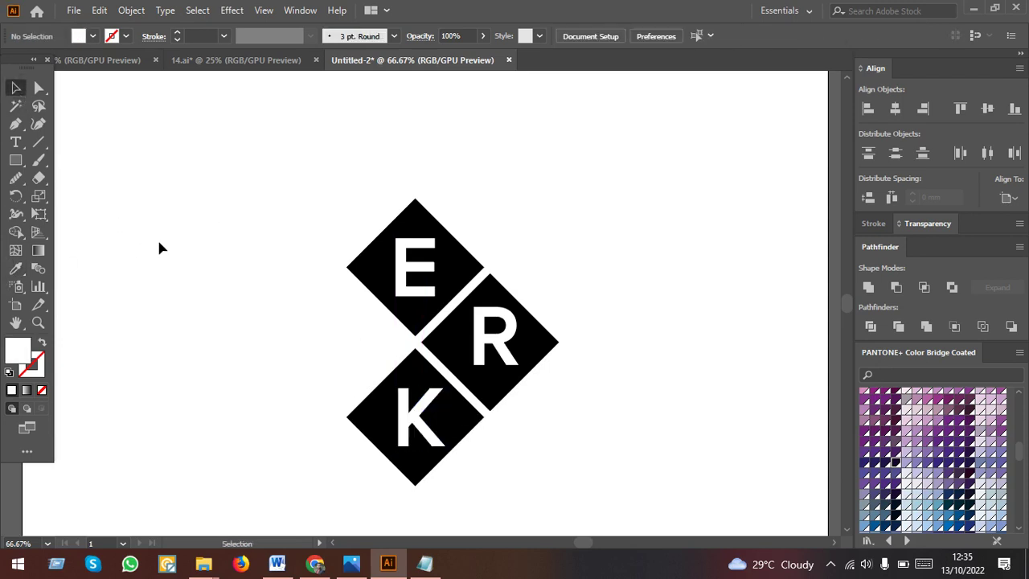
Ungroup the lettered diamonds and centre the K horizontally in its diamond.
scroll(497, 498, "down", 3)
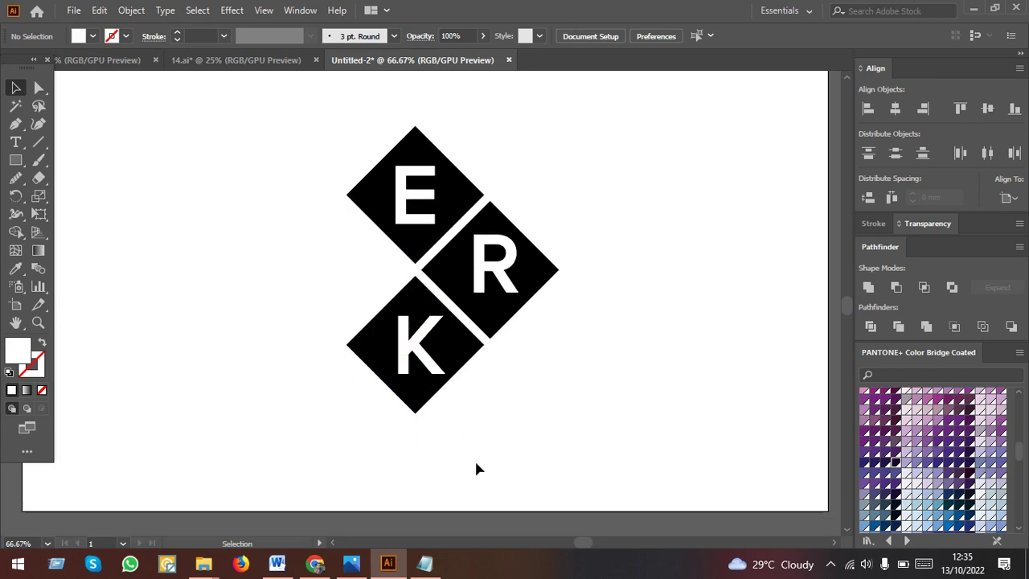
left_click_drag(476, 455, 438, 354)
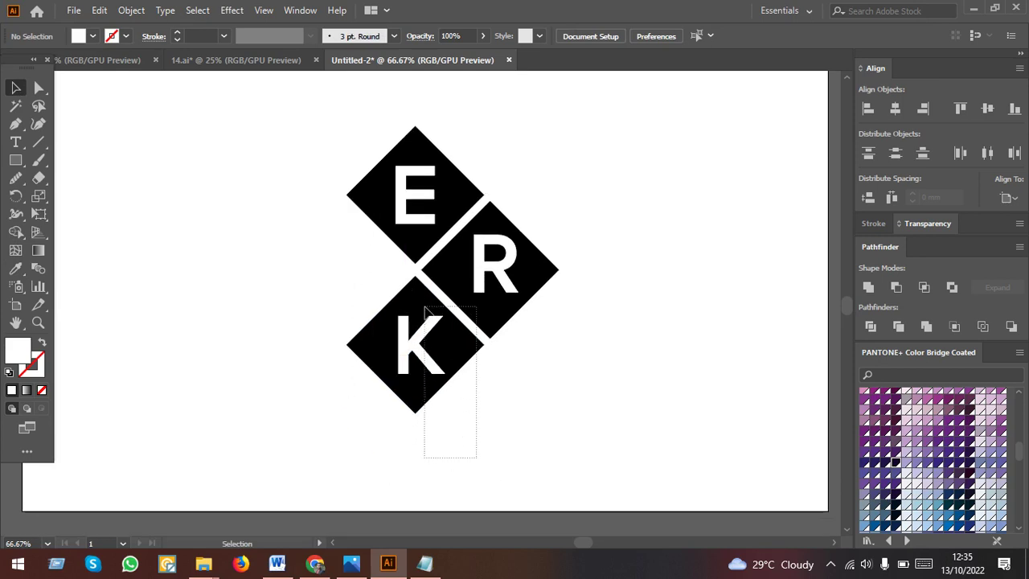
right_click(570, 340)
left_click(741, 261)
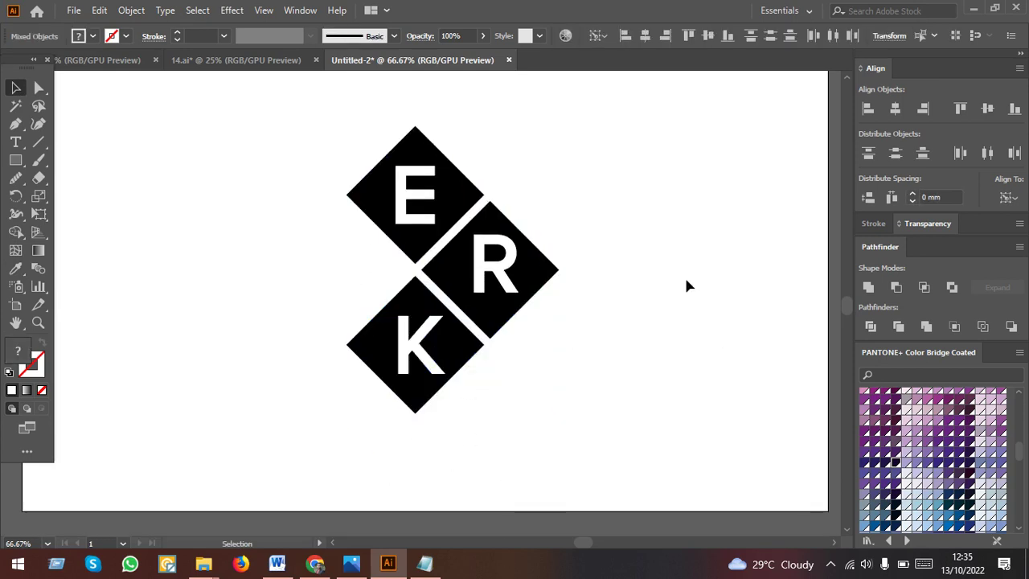
right_click(498, 326)
left_click(531, 175)
left_click(483, 475)
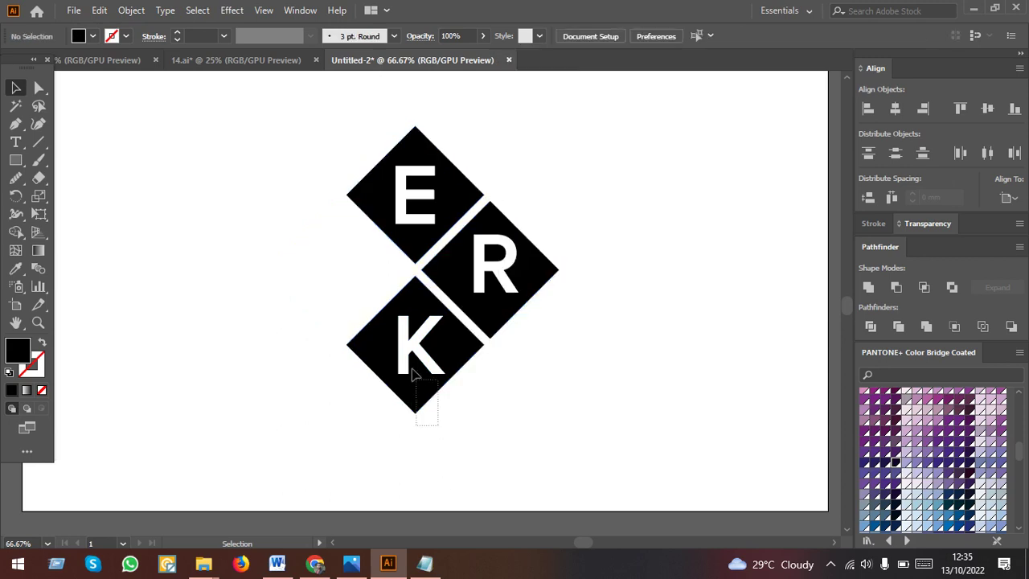
left_click(446, 354)
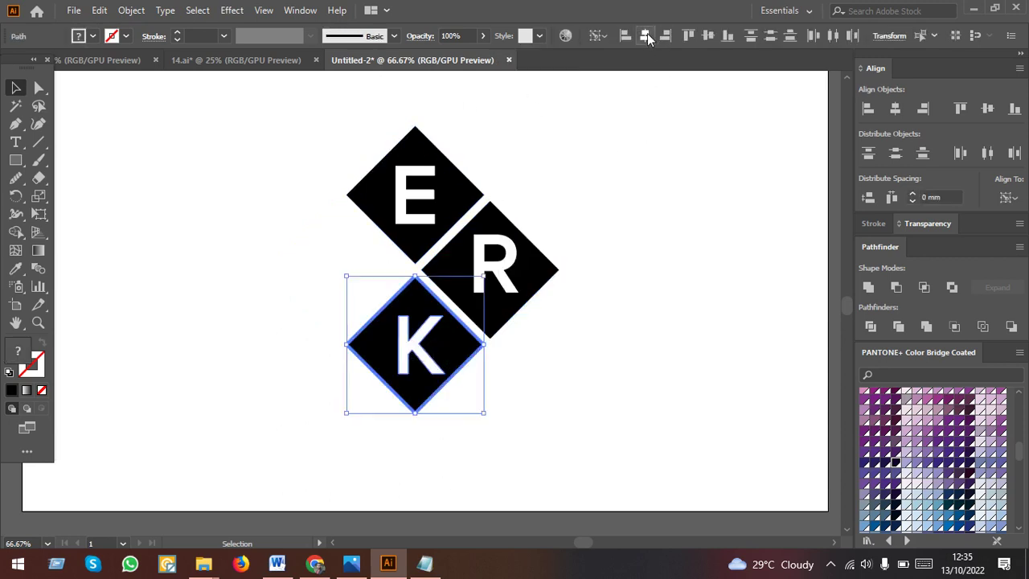
left_click(646, 35)
Centre the R horizontally and vertically in its diamond, then select all three diamonds.
left_click(574, 306)
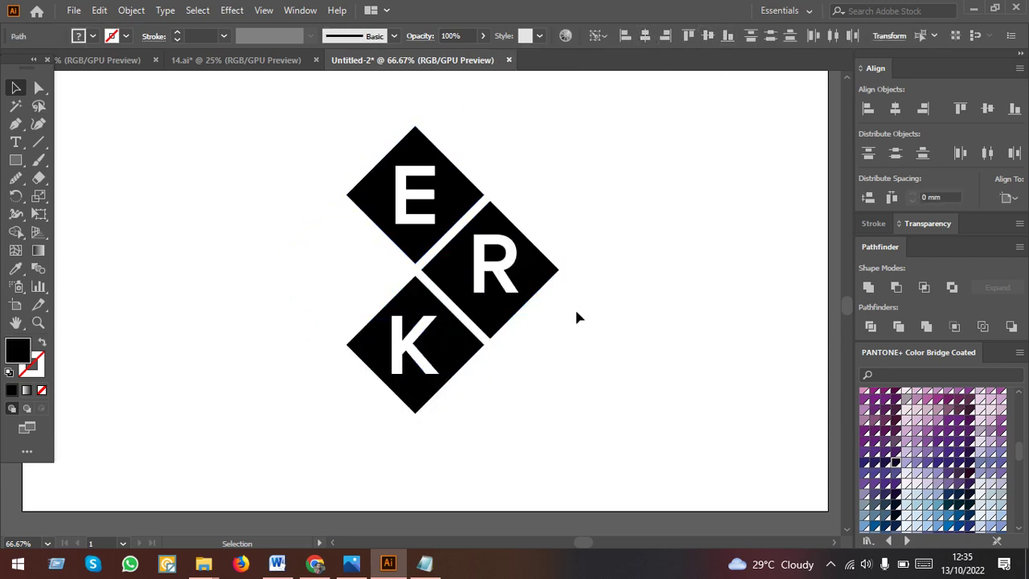
left_click(519, 278)
left_click(644, 37)
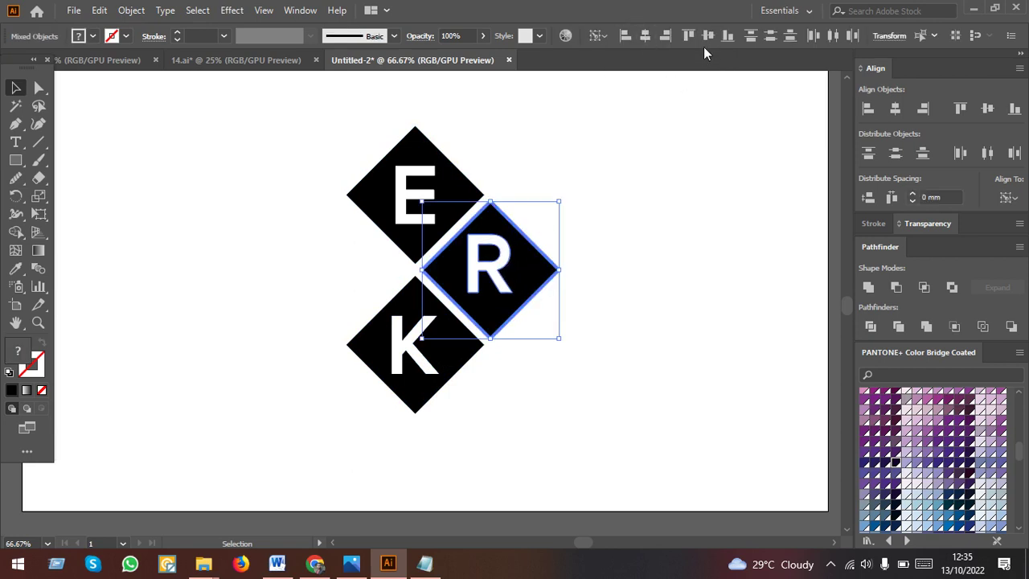
left_click(708, 35)
left_click(609, 171)
left_click(467, 196)
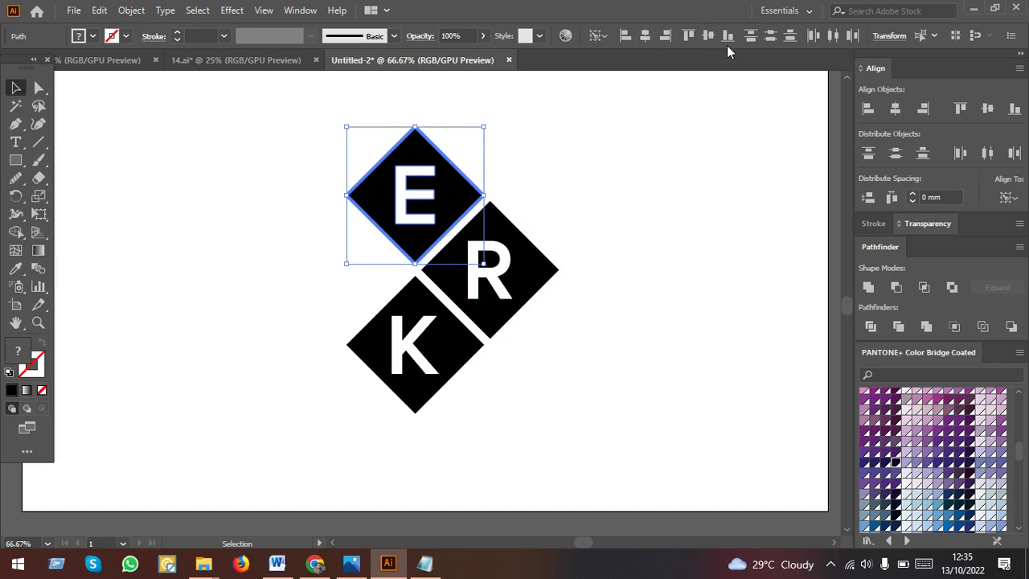
left_click(708, 231)
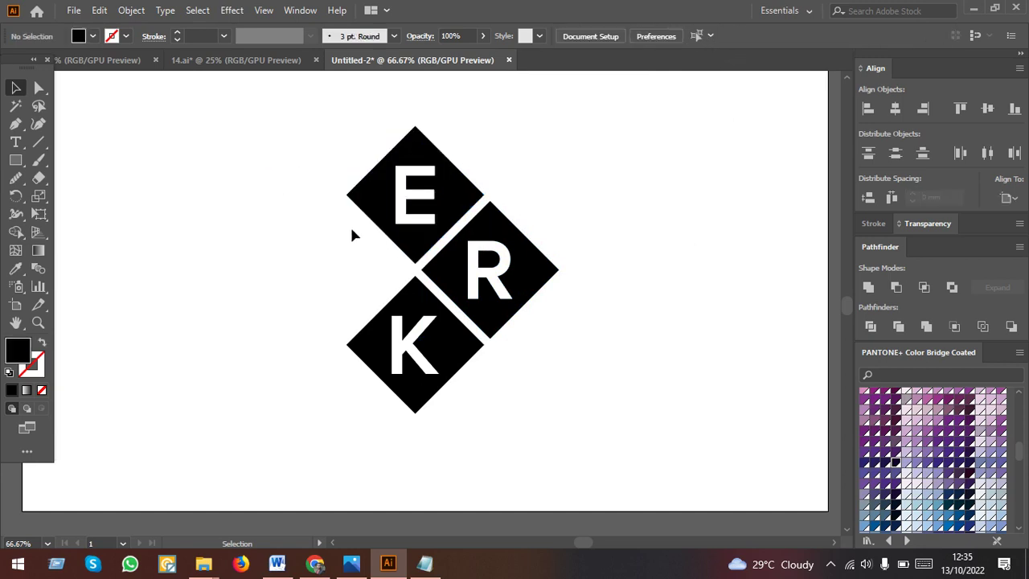
left_click(428, 205)
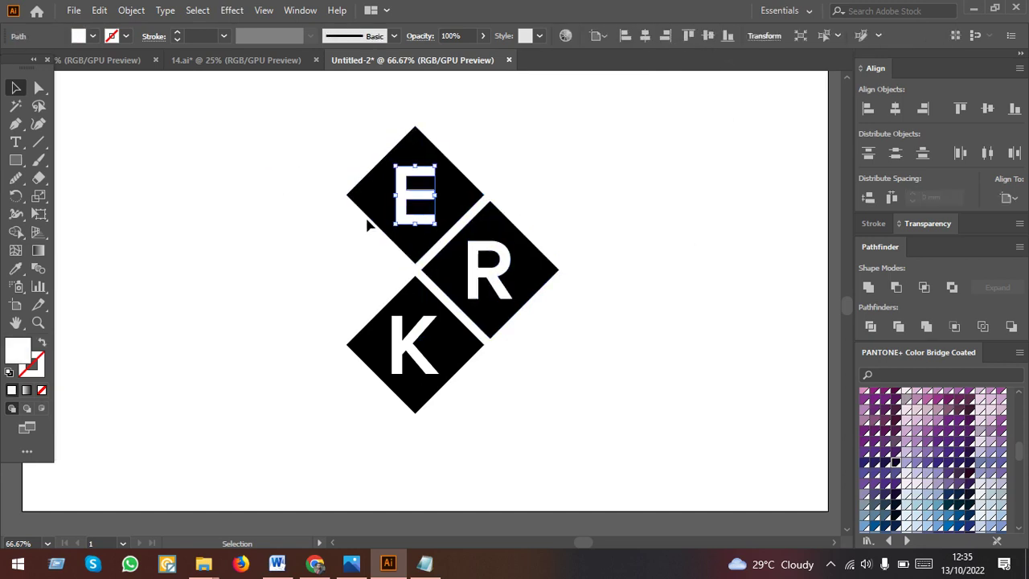
left_click_drag(312, 130, 557, 412)
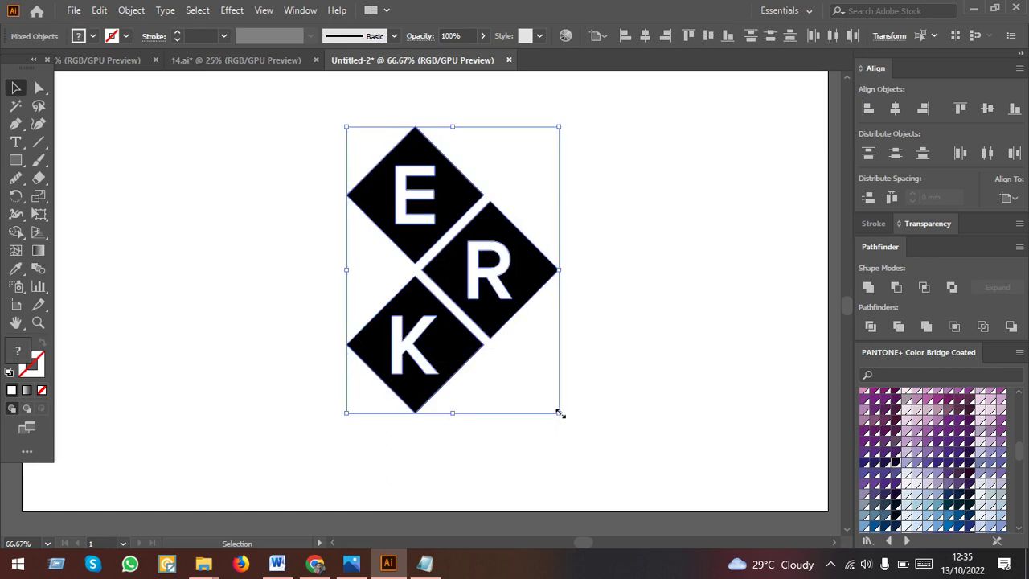
left_click(17, 232)
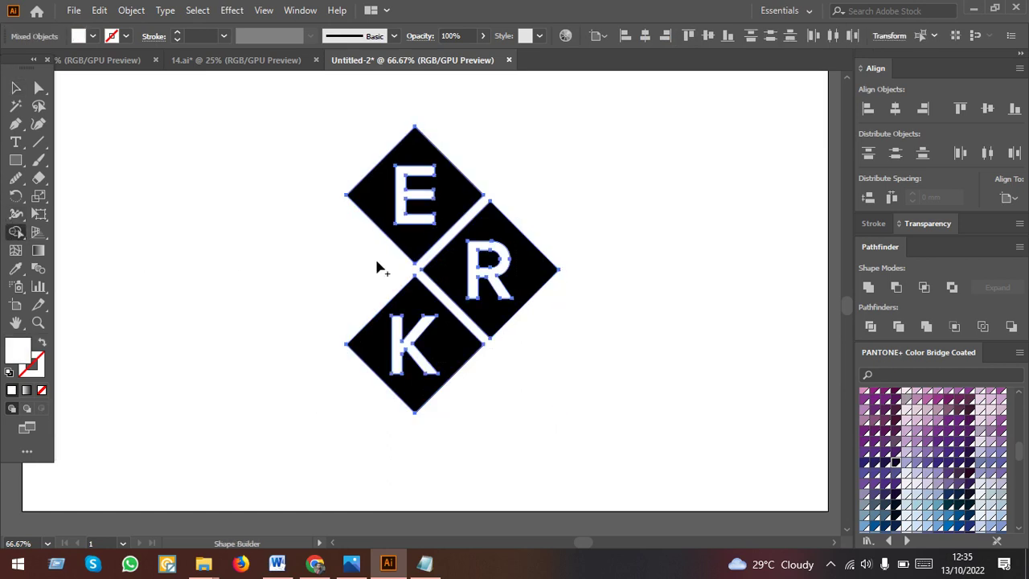
left_click_drag(438, 225, 414, 193)
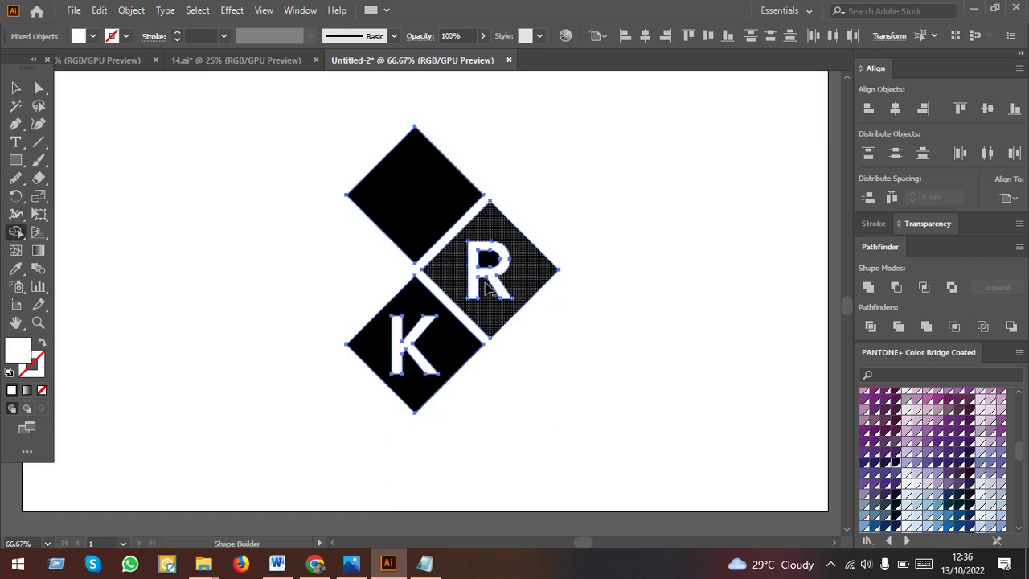
key("ctrl+z")
key("v")
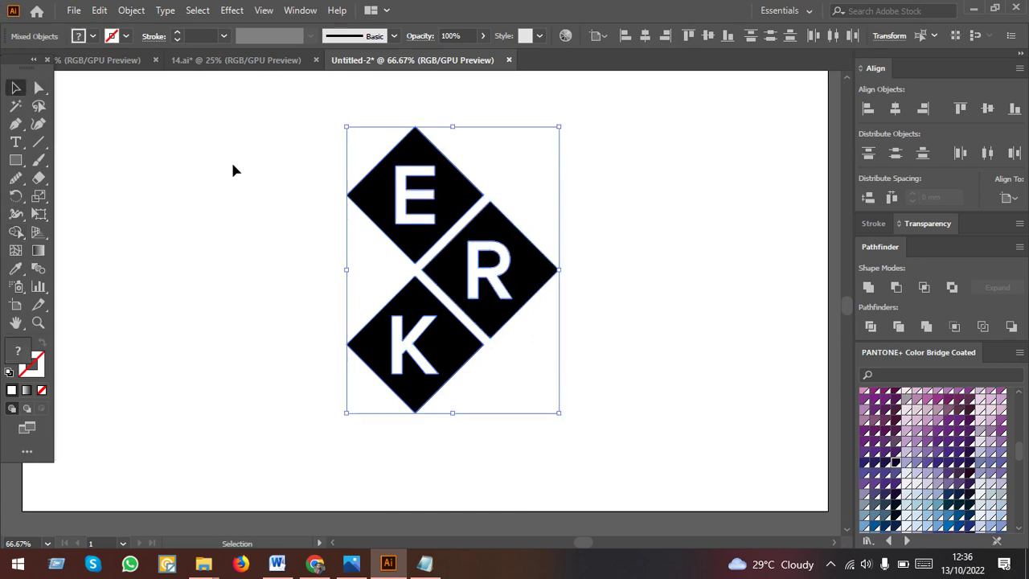
left_click_drag(248, 126, 640, 451)
left_click(16, 233)
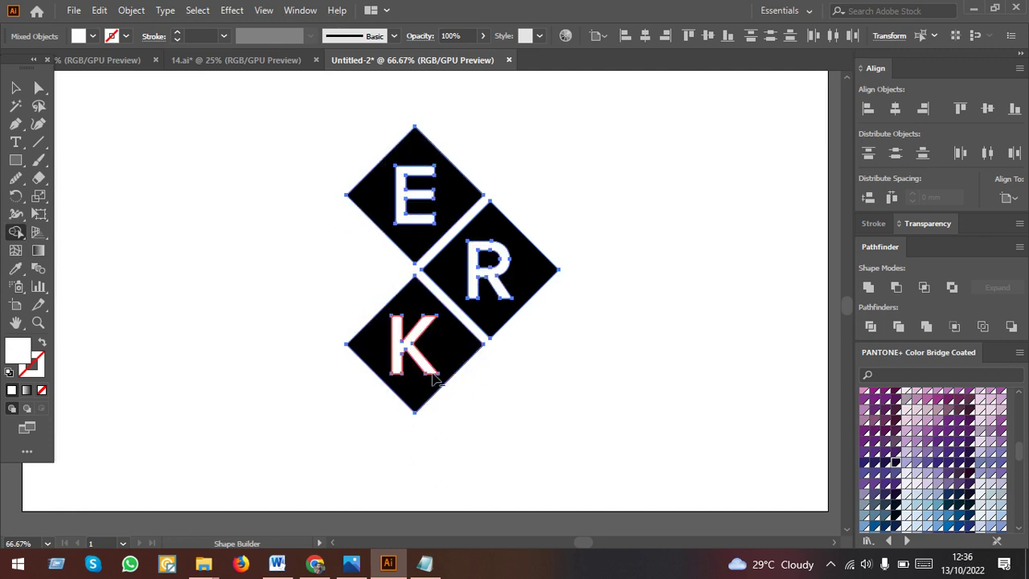
left_click_drag(433, 375, 429, 376)
key("ctrl+z")
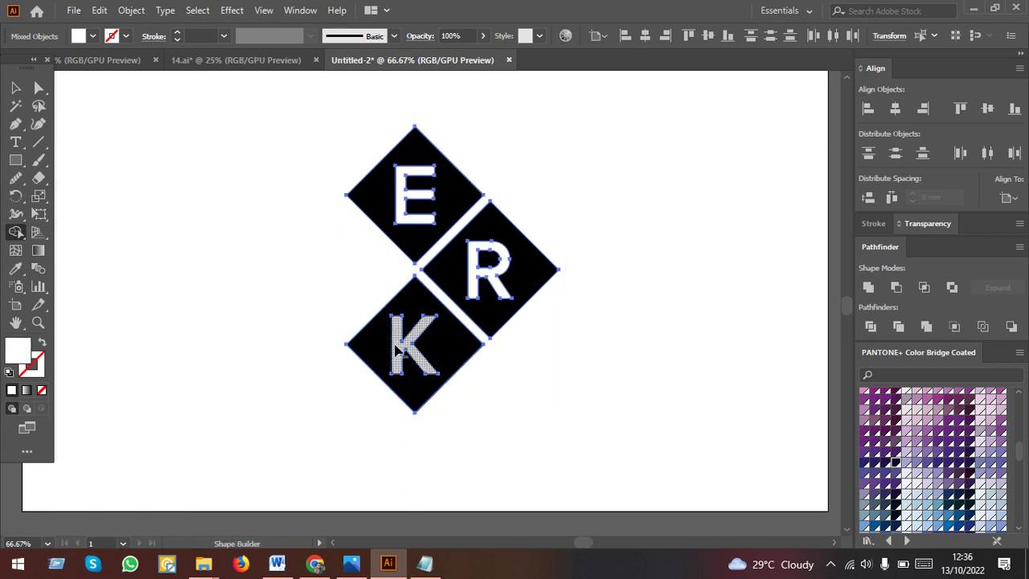
left_click(14, 90)
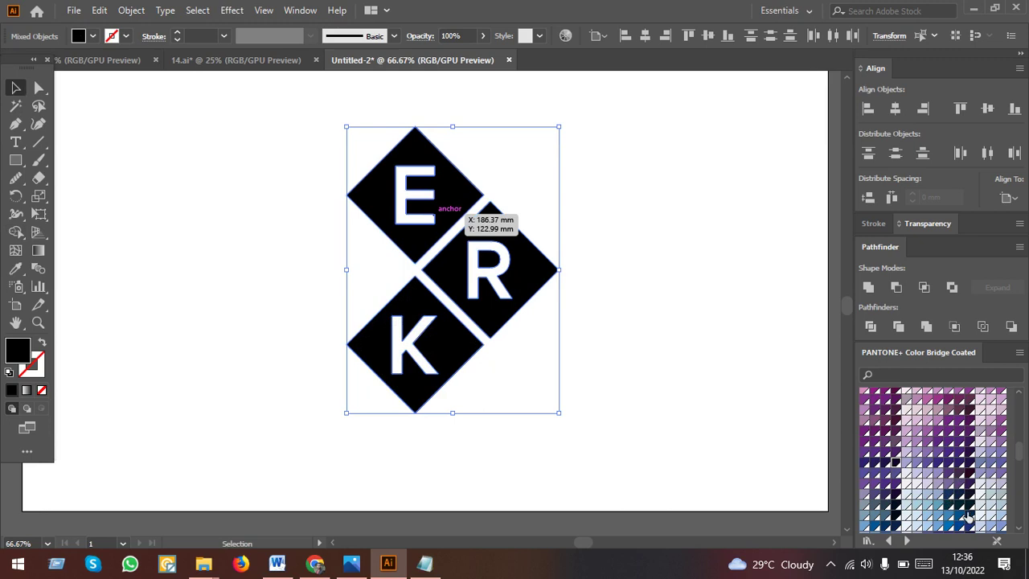
Fill the ERK diamonds with a navy Pantone swatch.
left_click(969, 507)
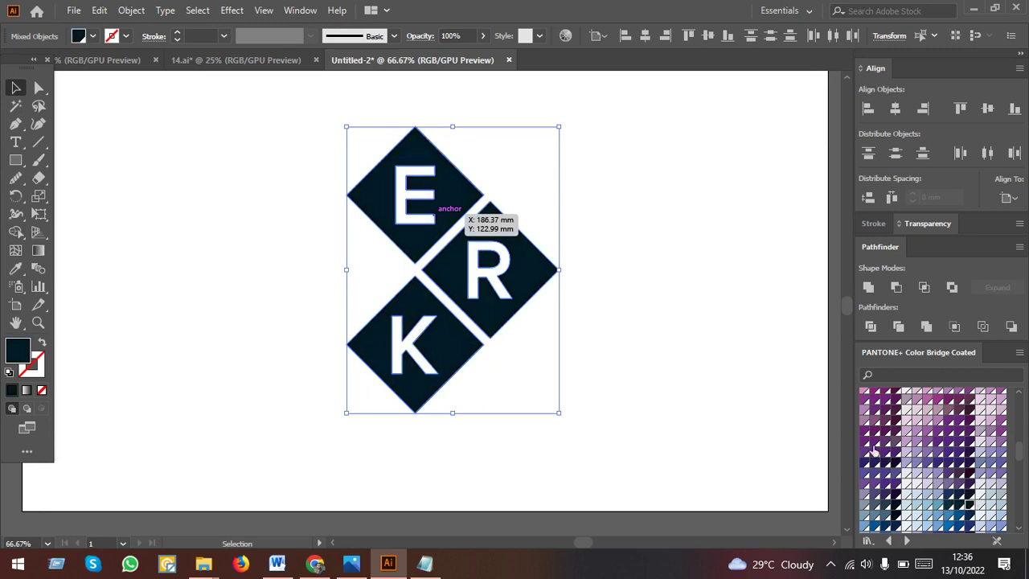
left_click(969, 519)
left_click(628, 266)
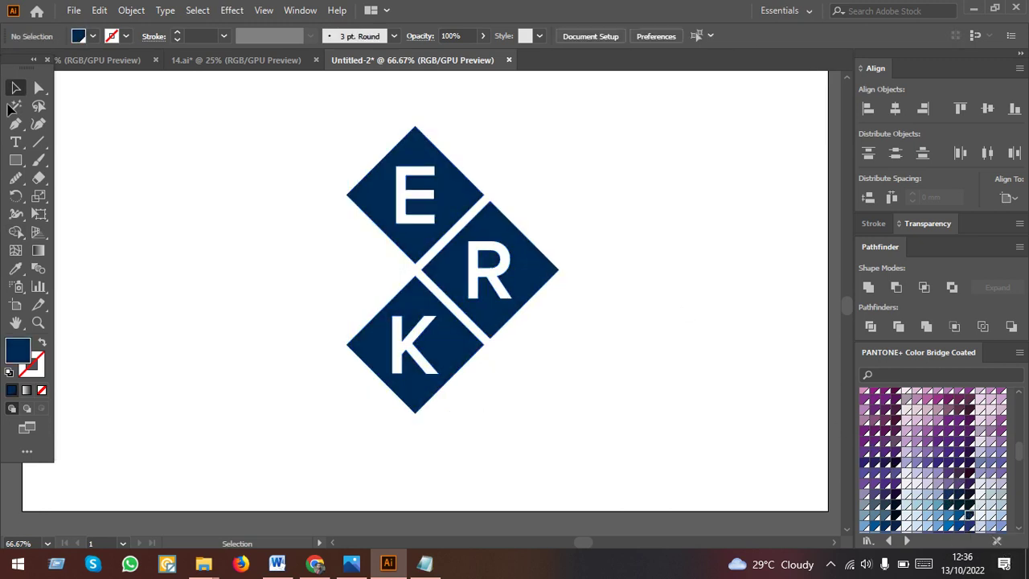
Scale the ERK logo down and move it into the artboard's top-left corner.
scroll(611, 355, "down", 1)
scroll(611, 355, "down", 1)
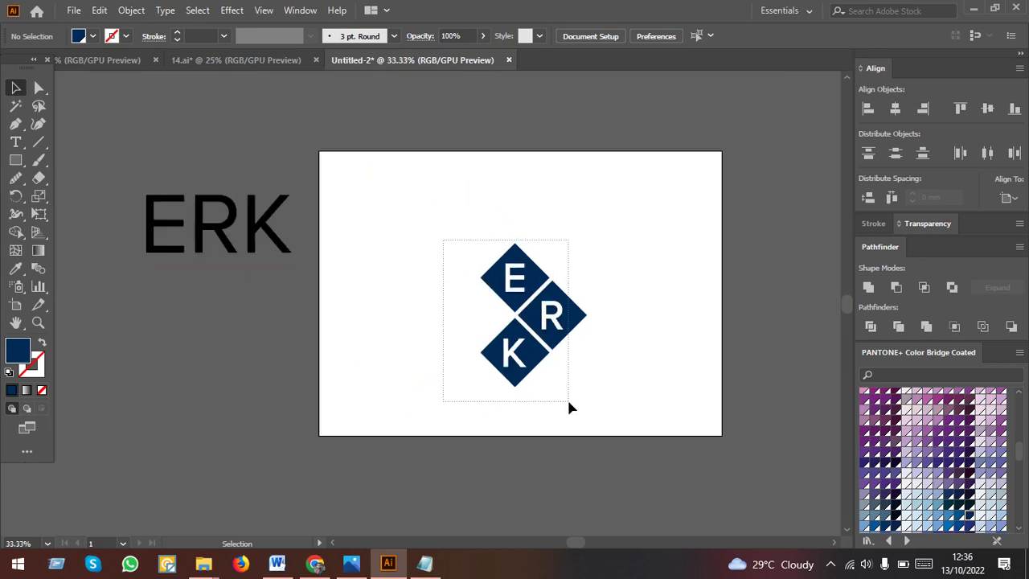
left_click_drag(560, 320, 439, 298)
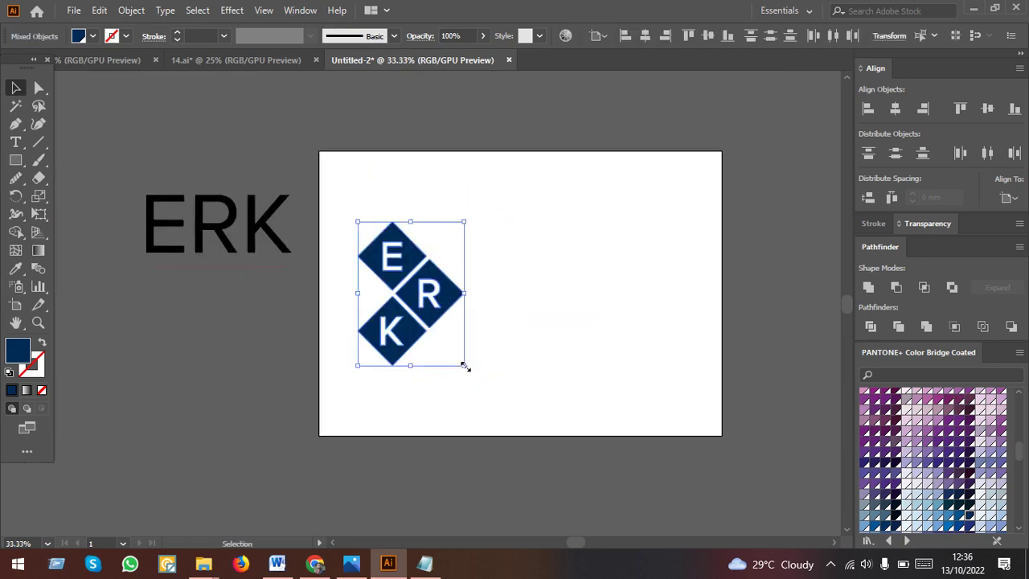
left_click_drag(465, 366, 447, 341)
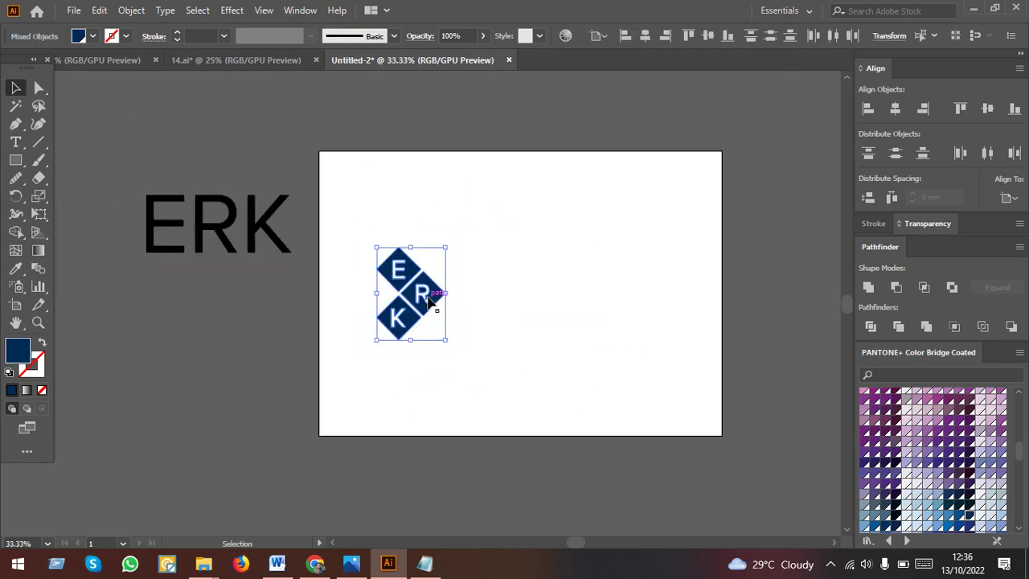
left_click(635, 310)
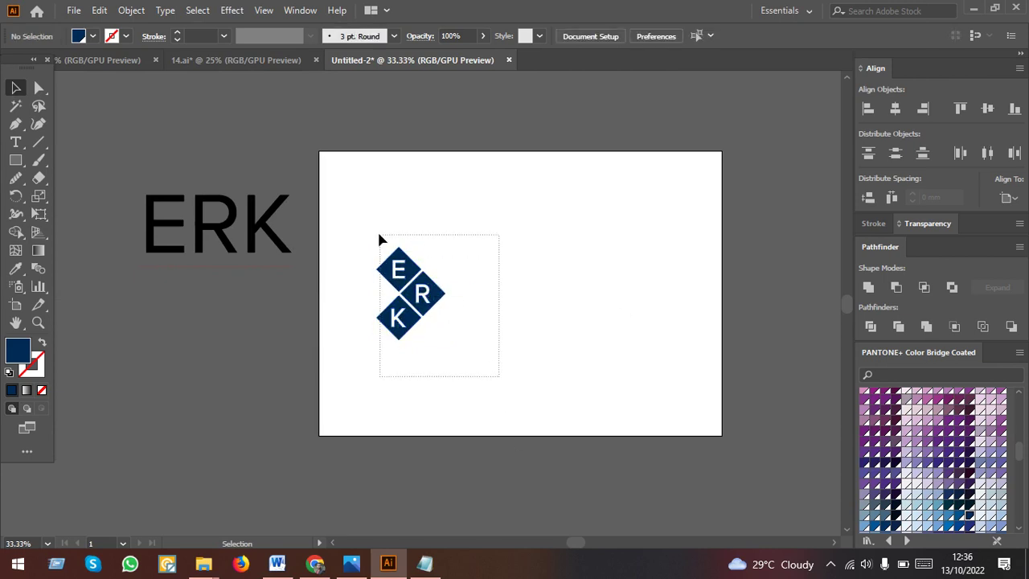
left_click_drag(399, 316, 366, 233)
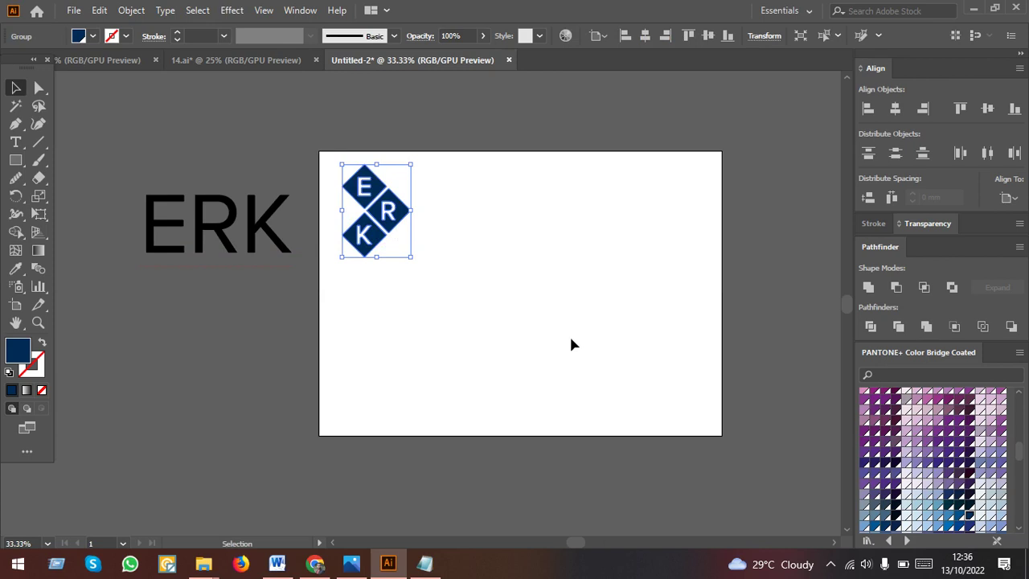
Draw a navy square and lay an orange-filled offset copy over it.
scroll(581, 344, "up", 1)
left_click(15, 159)
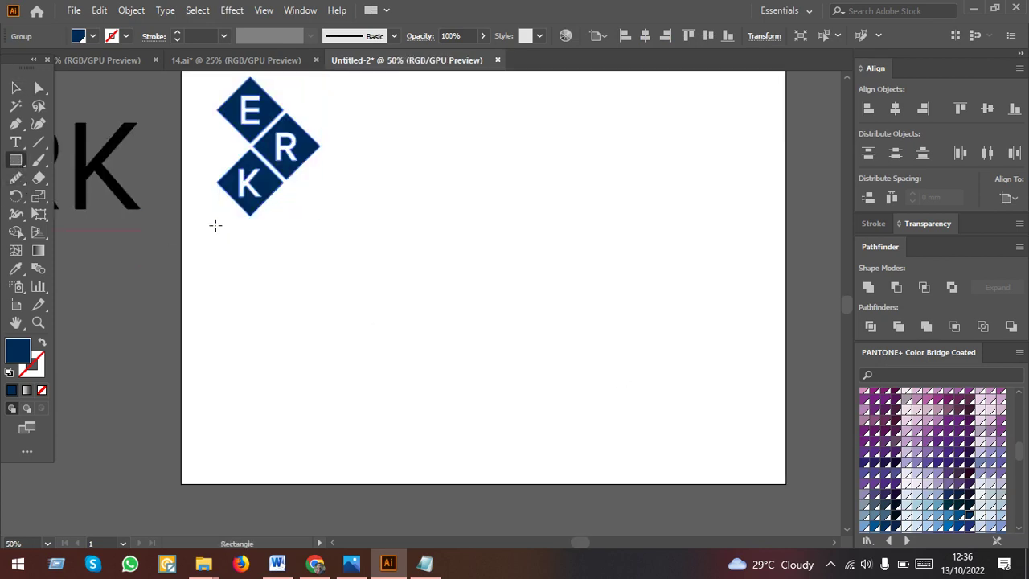
left_click_drag(415, 169, 533, 331)
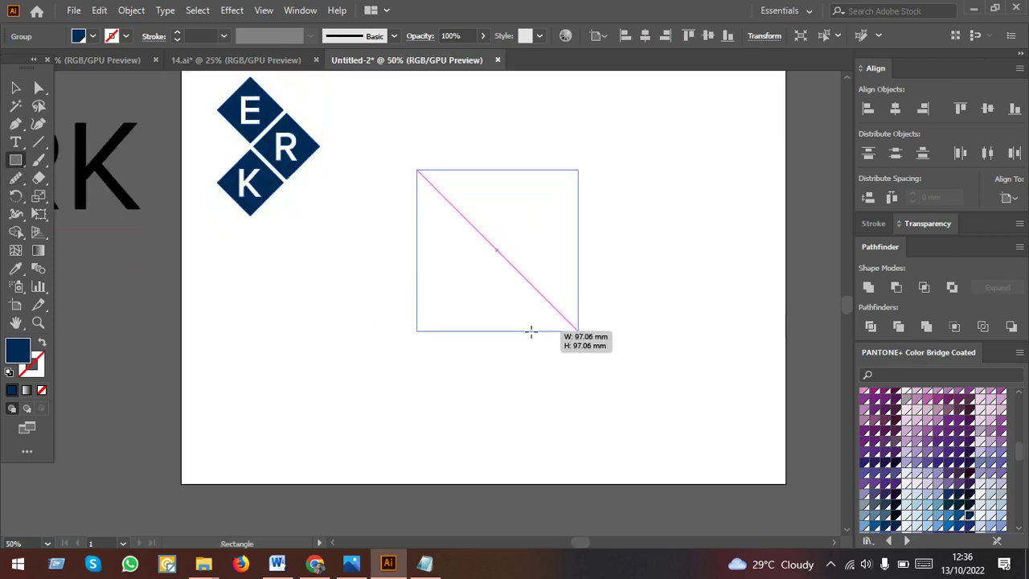
left_click(15, 87)
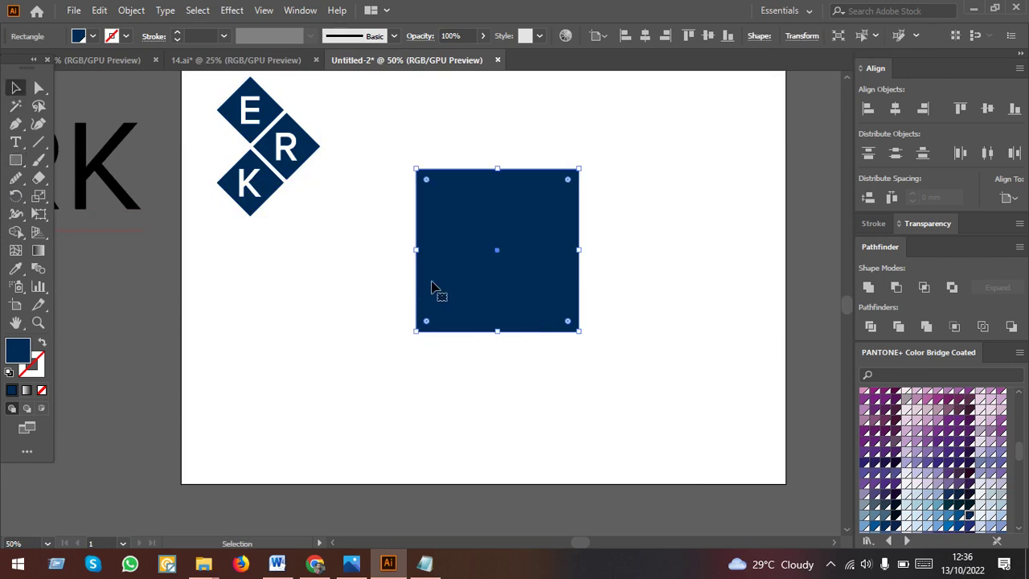
scroll(446, 263, "up", 1)
left_click_drag(451, 243, 468, 261)
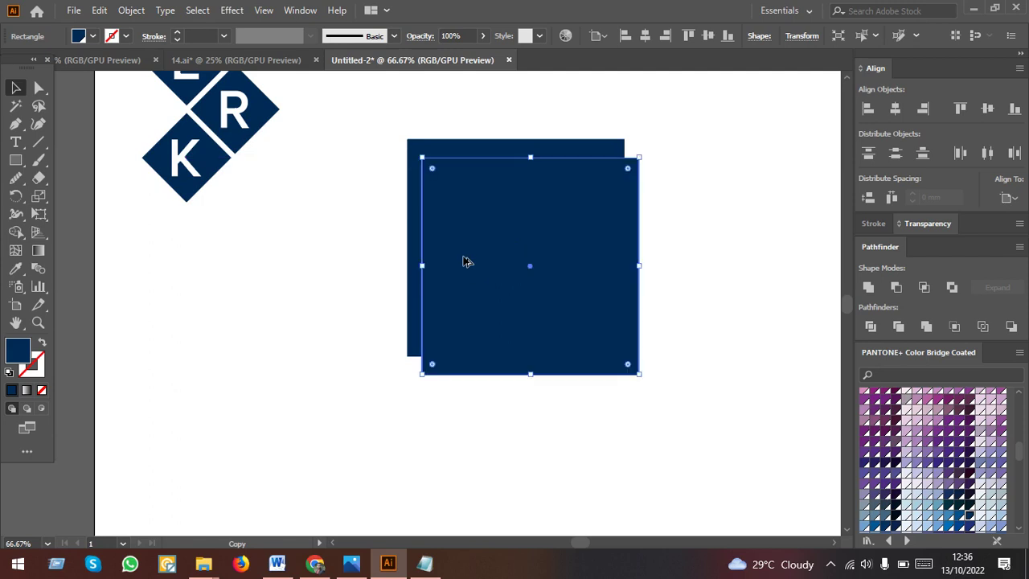
left_click(92, 37)
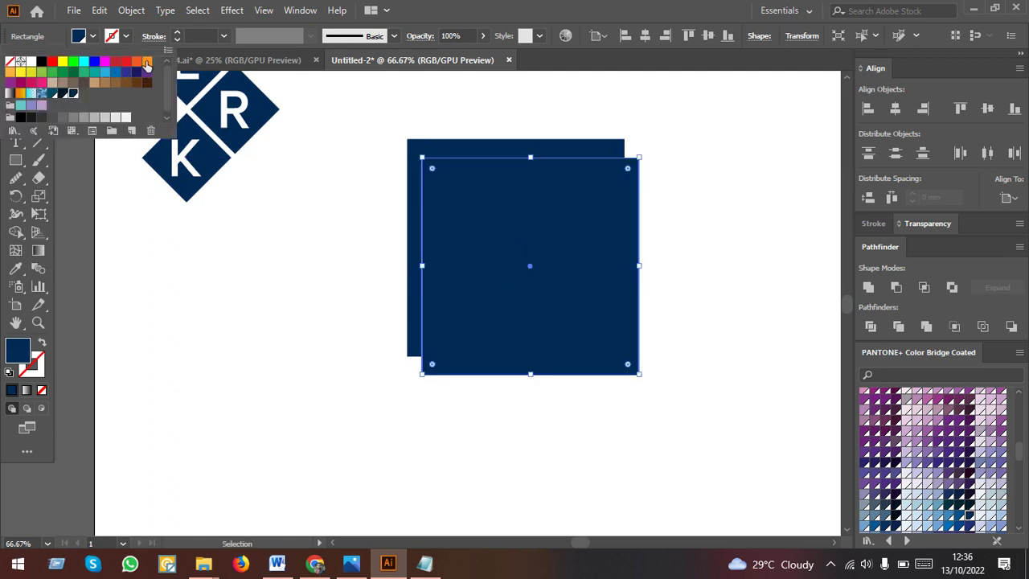
left_click(146, 63)
Fine-tune the orange square to sit slightly down and right of the navy square.
scroll(366, 148, "up", 2)
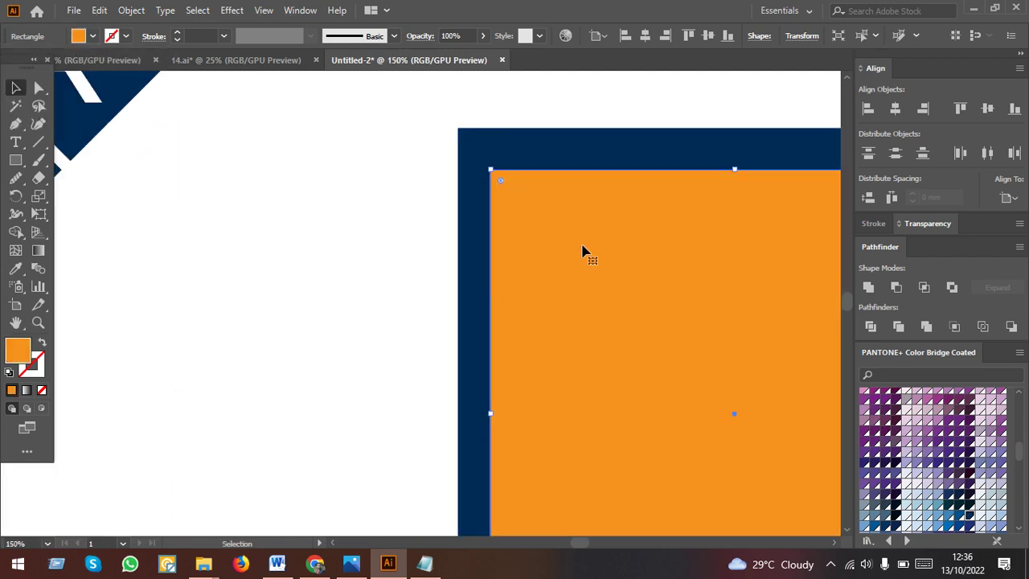
left_click_drag(582, 250, 597, 247)
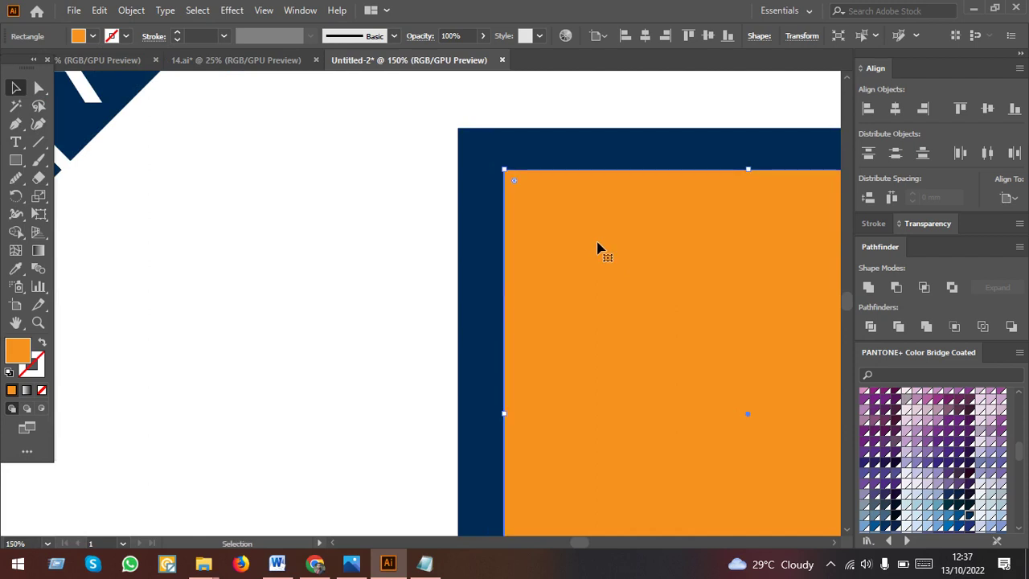
key("Left")
key("Left")
key("Left")
key("Left")
key("Left")
key("Left")
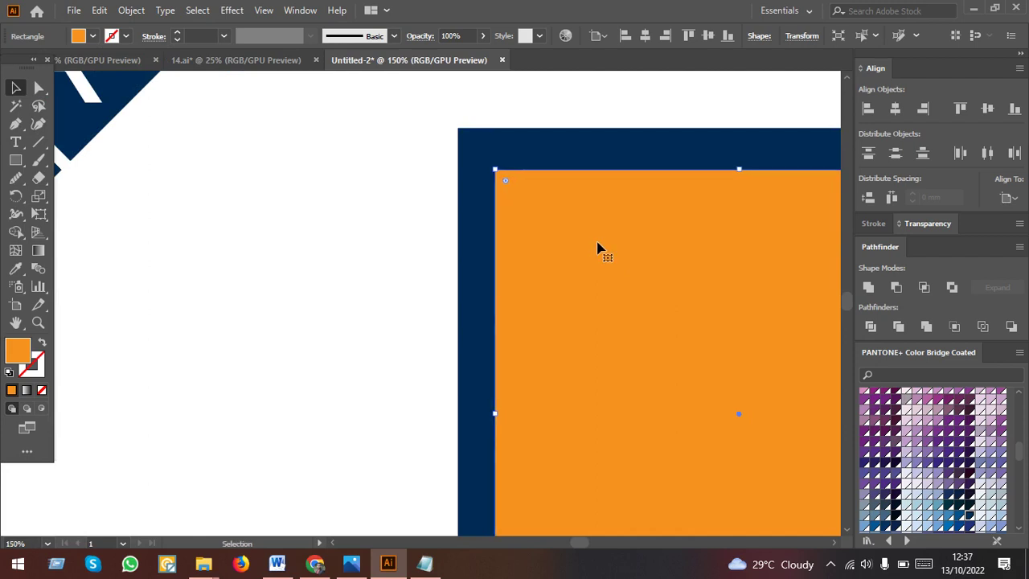
scroll(433, 235, "down", 1)
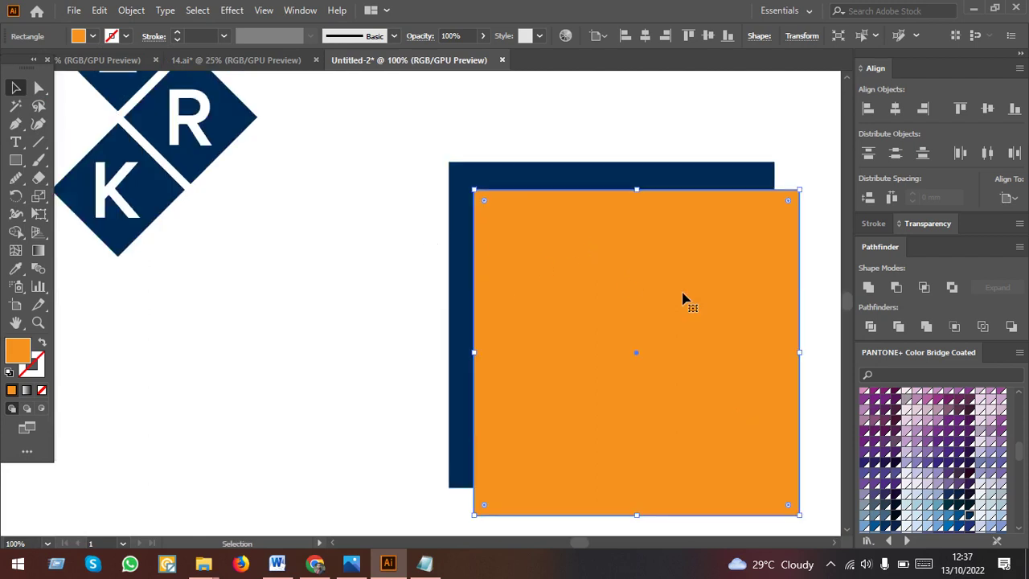
left_click(615, 105)
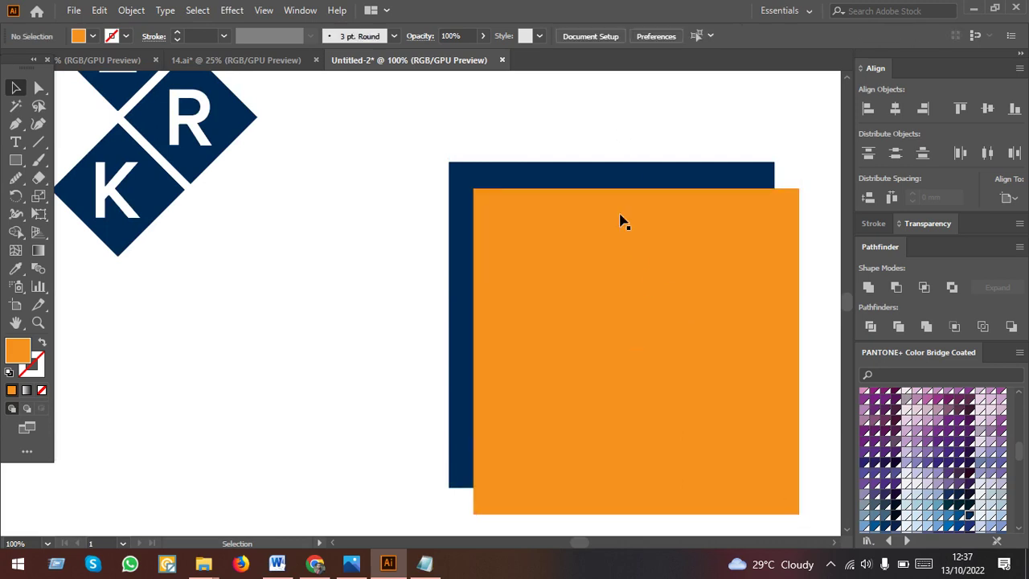
left_click(623, 222)
scroll(514, 238, "up", 1)
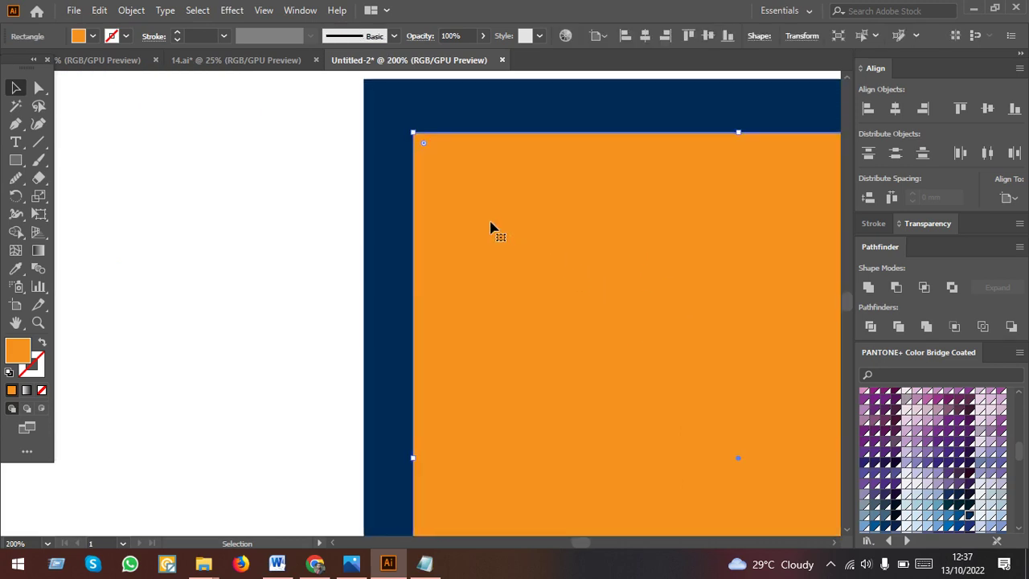
left_click_drag(490, 227, 496, 233)
scroll(497, 232, "down", 1)
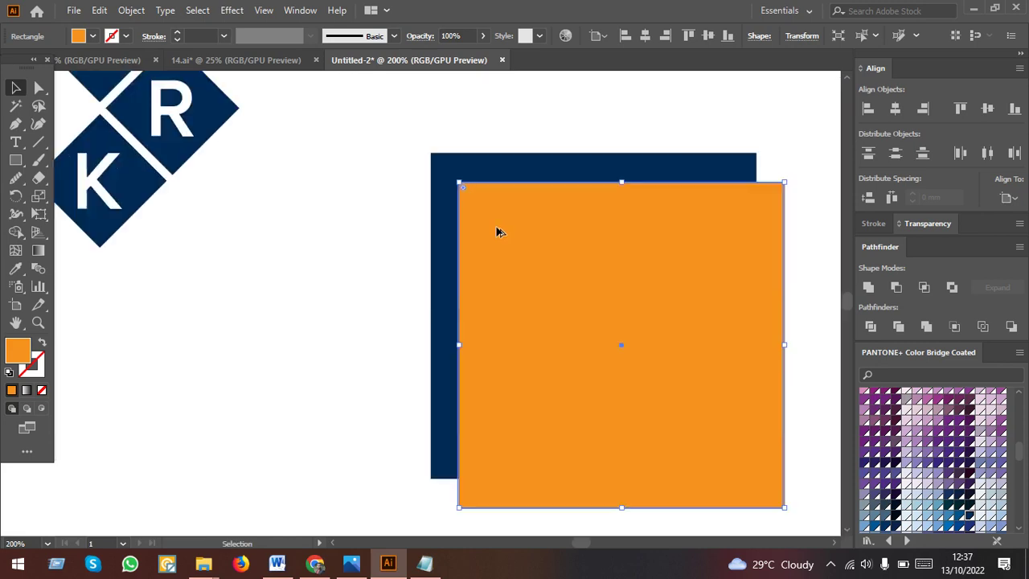
left_click(583, 105)
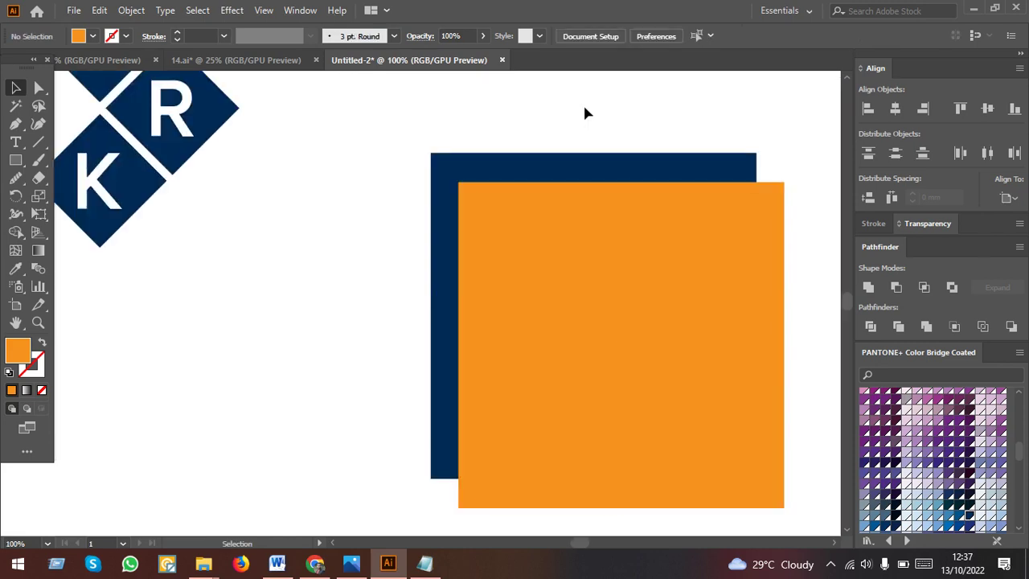
left_click(575, 274)
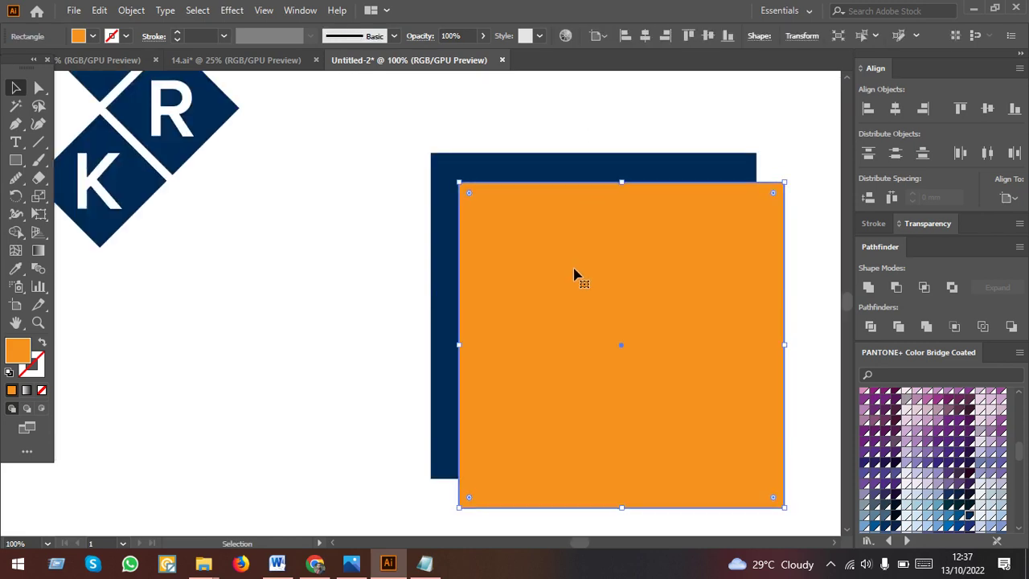
left_click_drag(575, 275, 573, 275)
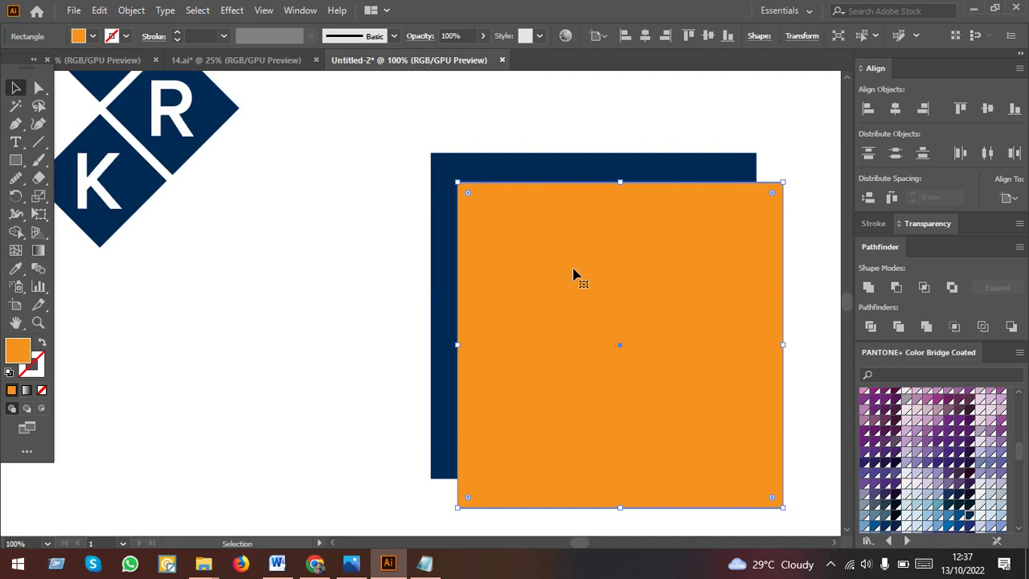
left_click(292, 347)
left_click_drag(307, 303, 230, 320)
left_click(523, 335)
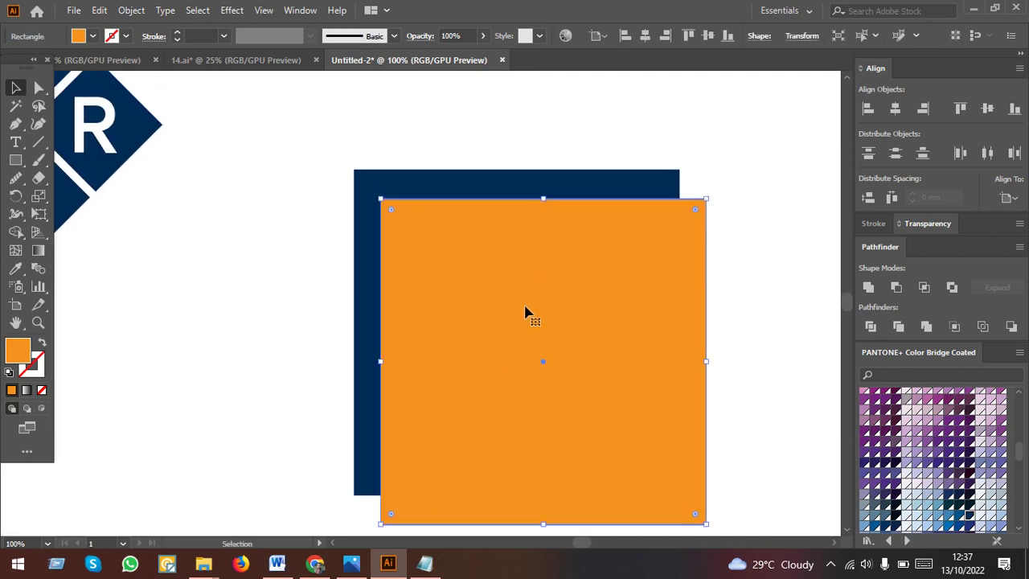
scroll(524, 305, "down", 1)
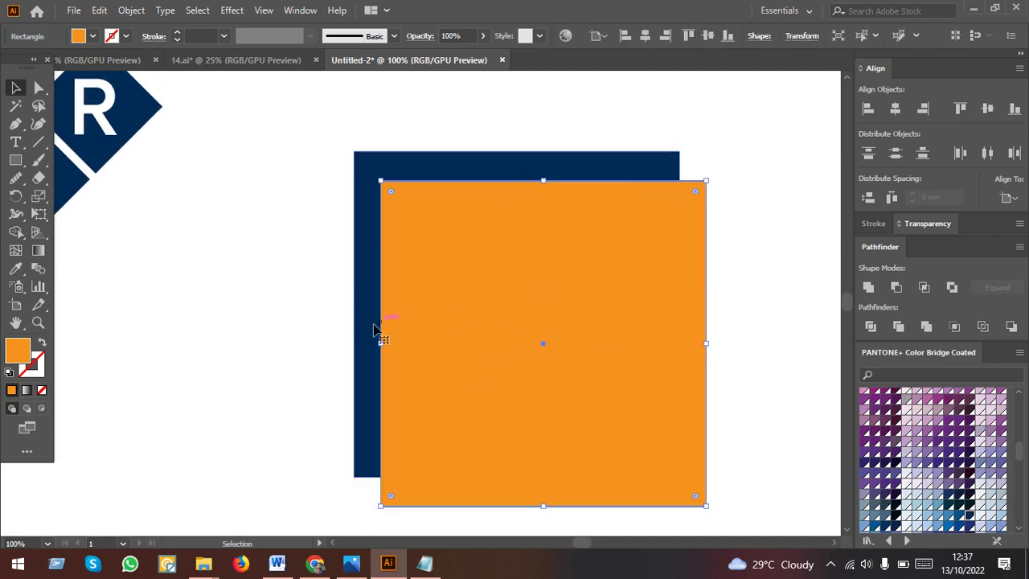
Apply a 3 mm Offset Path to the orange square, then select both shapes.
left_click(132, 10)
mouse_move(187, 364)
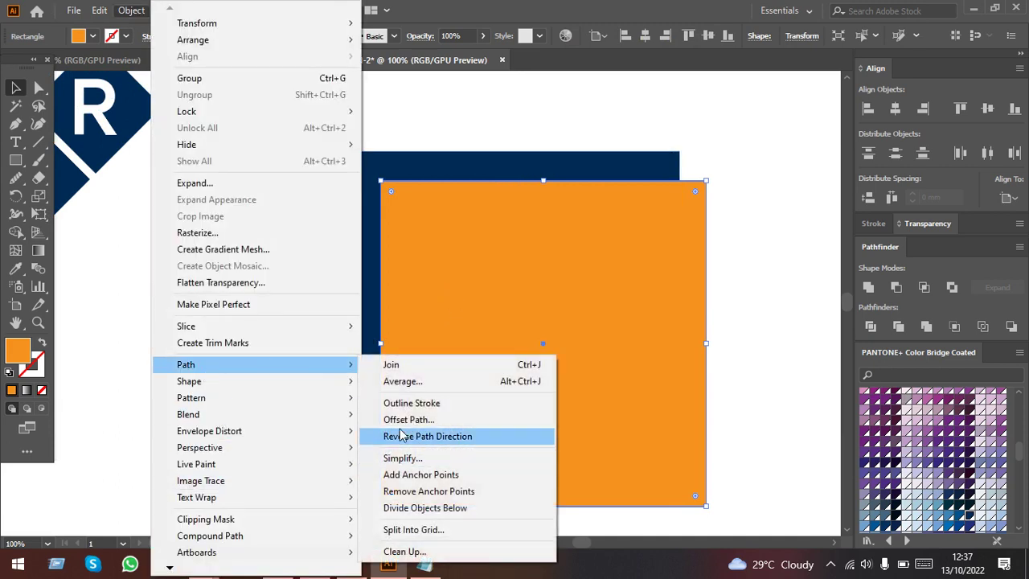
left_click(408, 419)
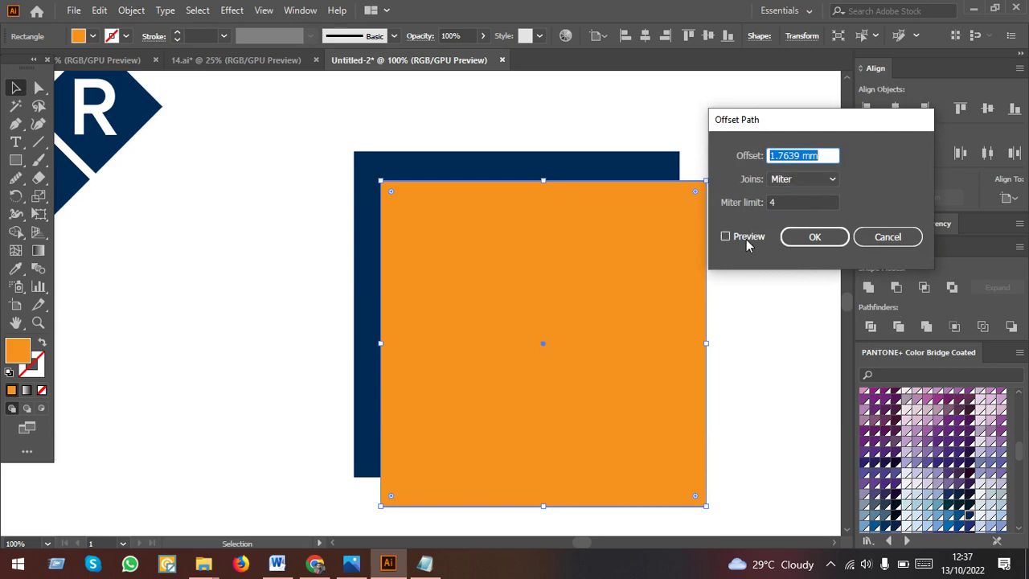
left_click(726, 237)
left_click(812, 155)
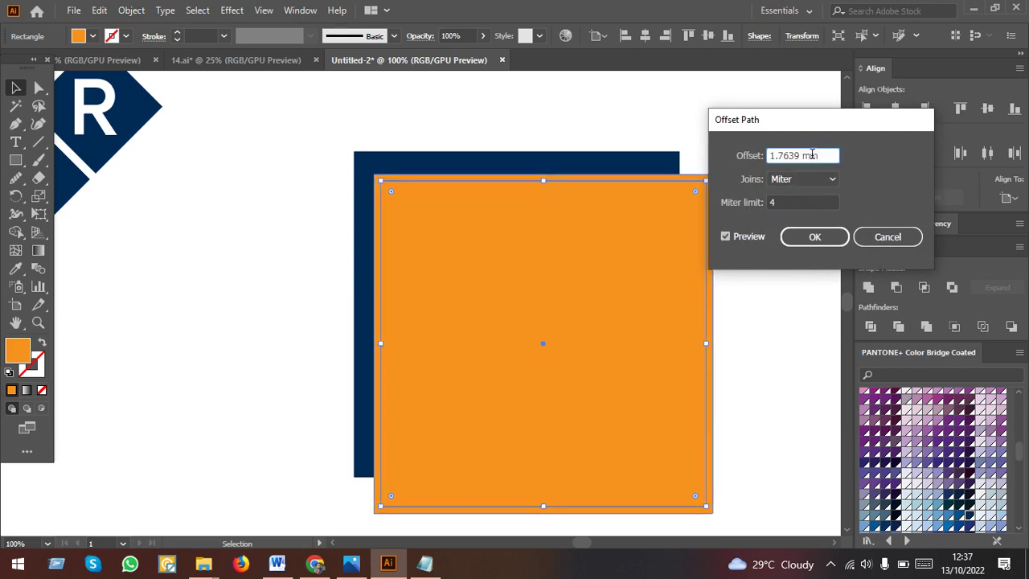
double_click(812, 155)
type("3")
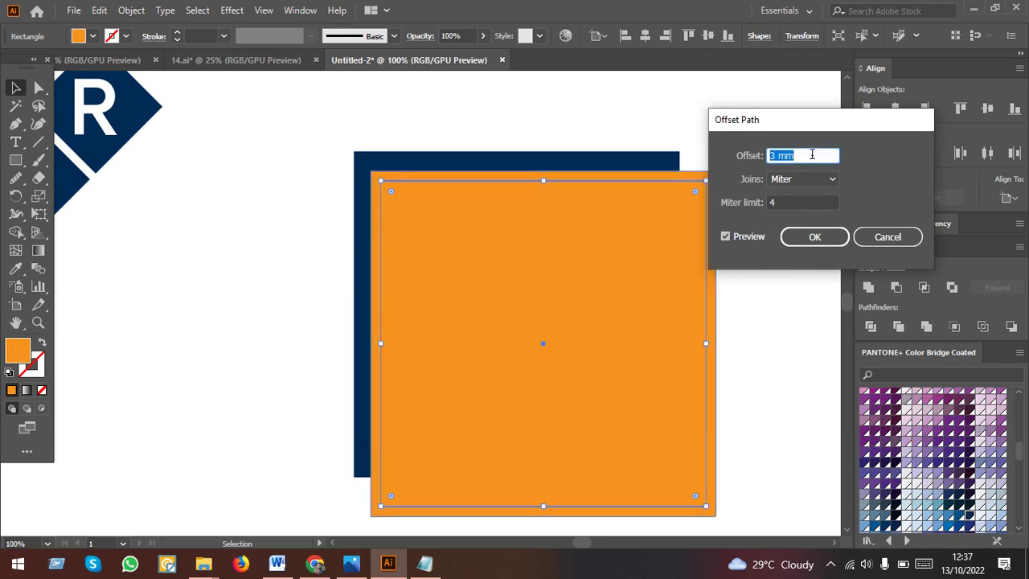
left_click(812, 236)
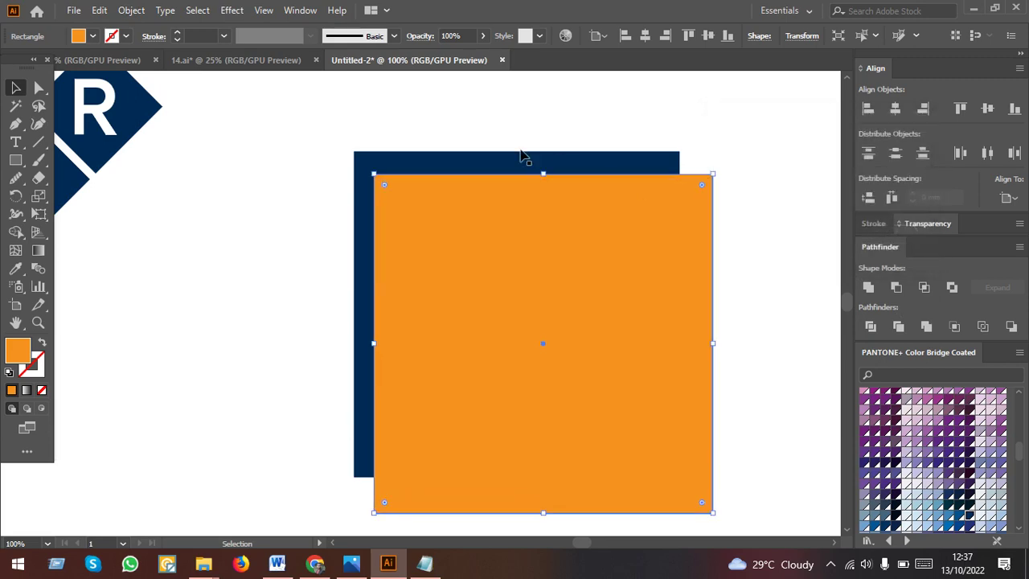
key("ctrl+a")
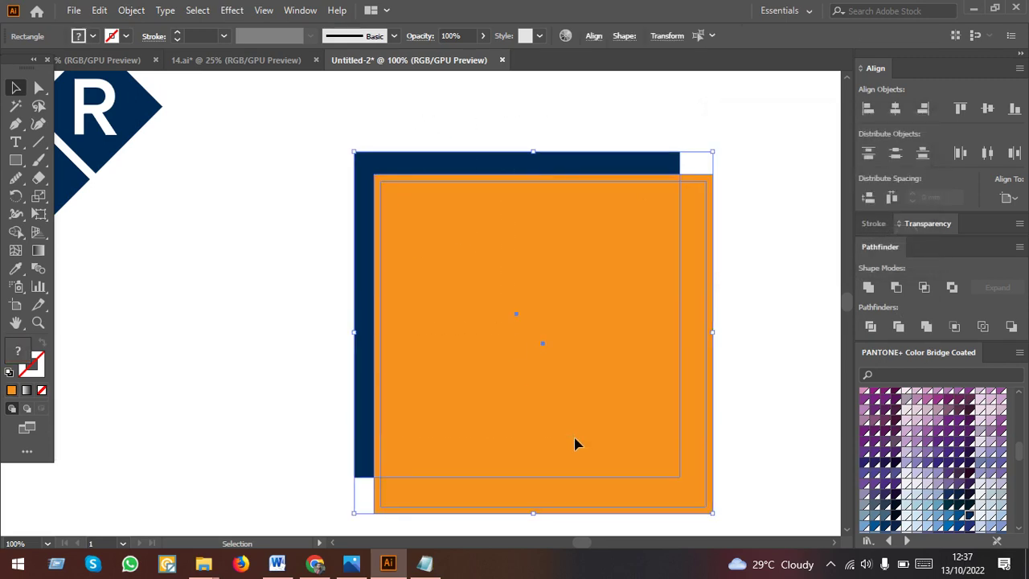
key("shift+m")
Merge the offset strips with Shape Builder and cut the front square from the back one.
scroll(556, 263, "up", 1, "alt")
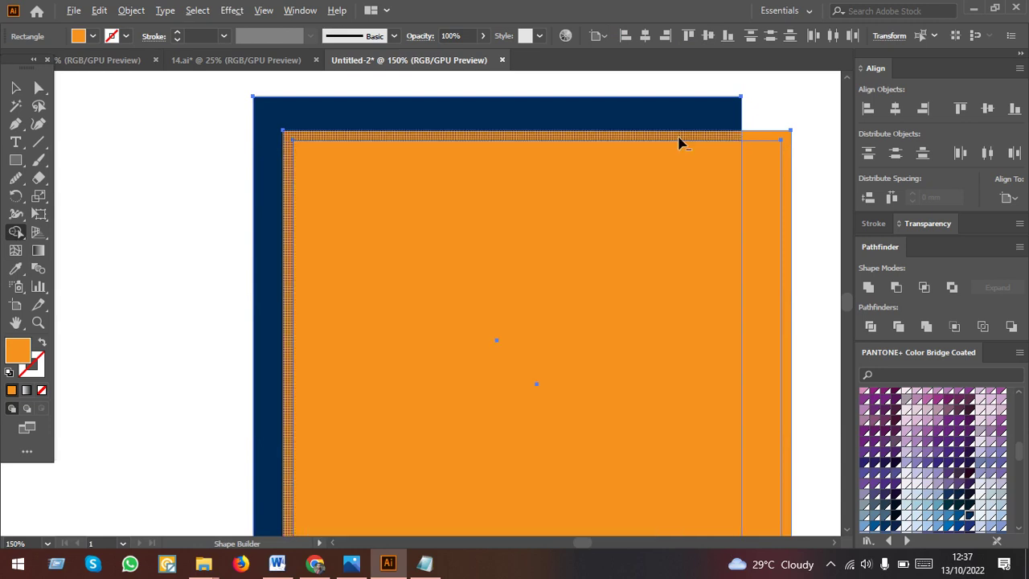
left_click_drag(680, 143, 751, 143)
scroll(735, 137, "up", 2, "alt")
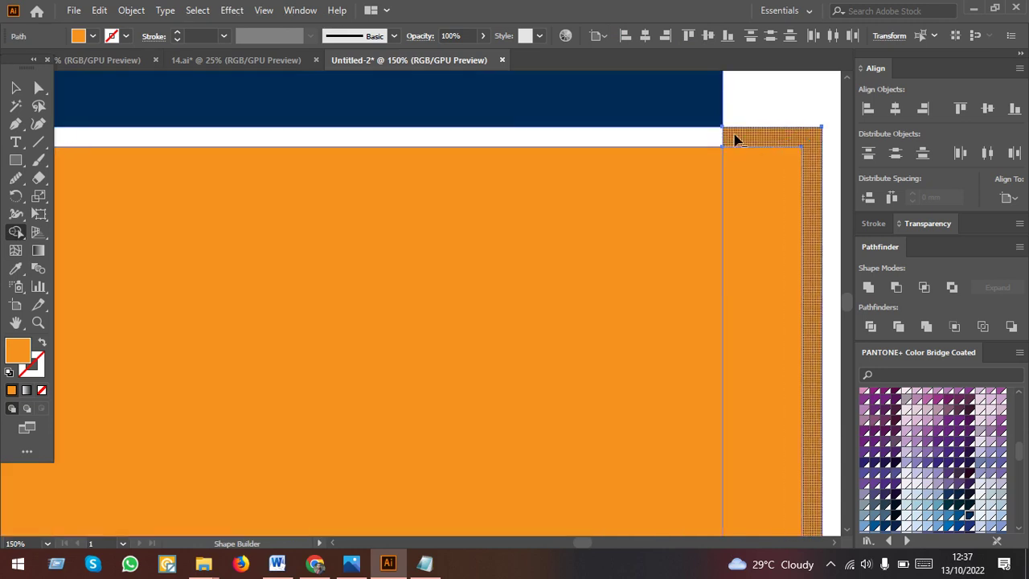
scroll(760, 144, "down", 3, "alt")
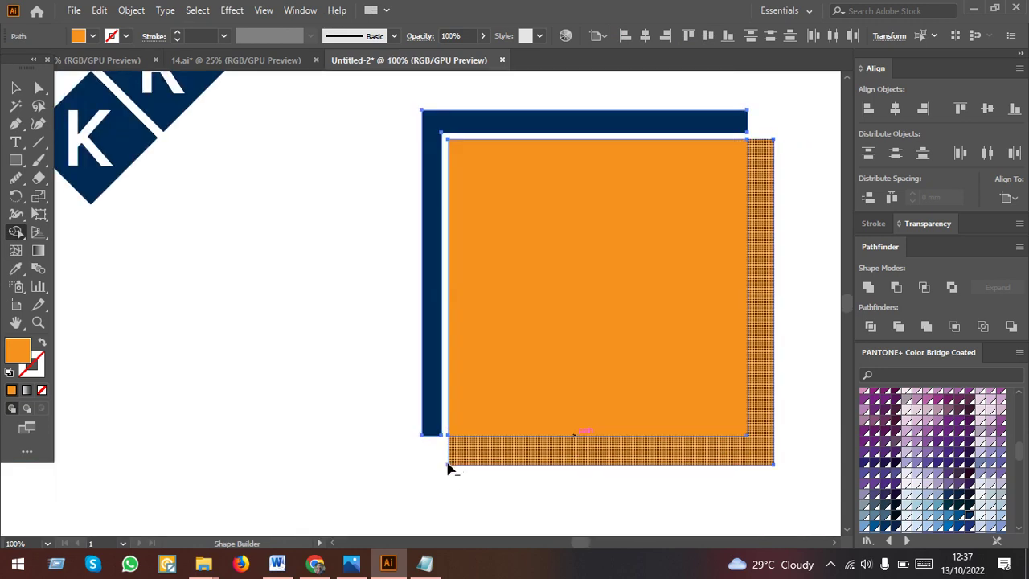
left_click(15, 87)
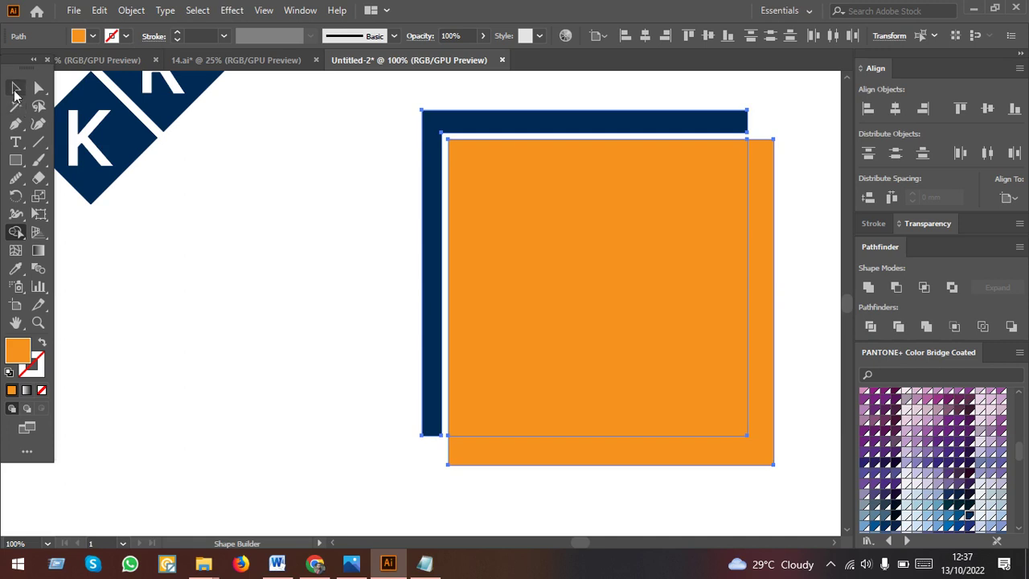
left_click(283, 224)
scroll(356, 178, "down", 2, "alt")
left_click(519, 278)
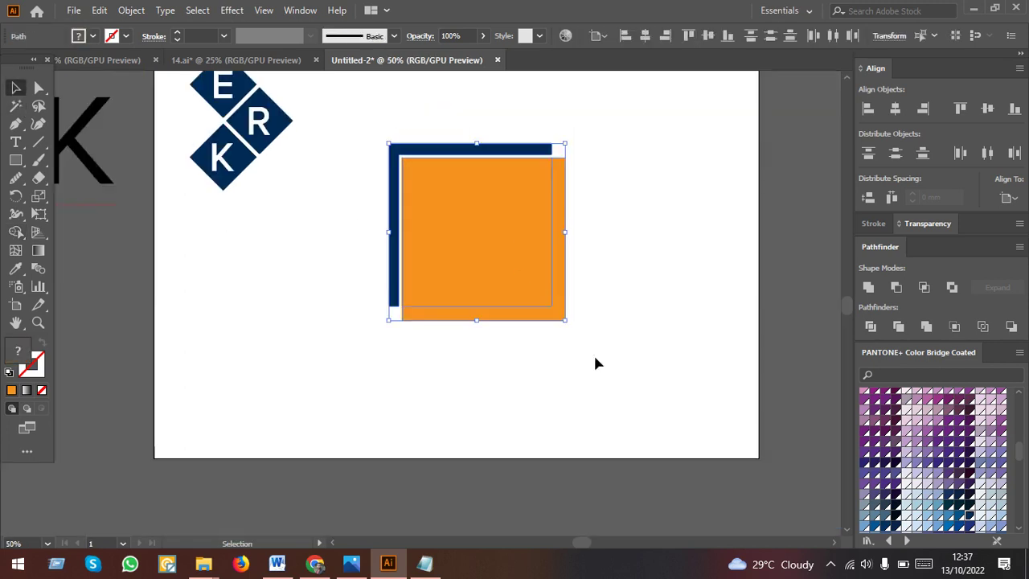
left_click(868, 287)
left_click(729, 292)
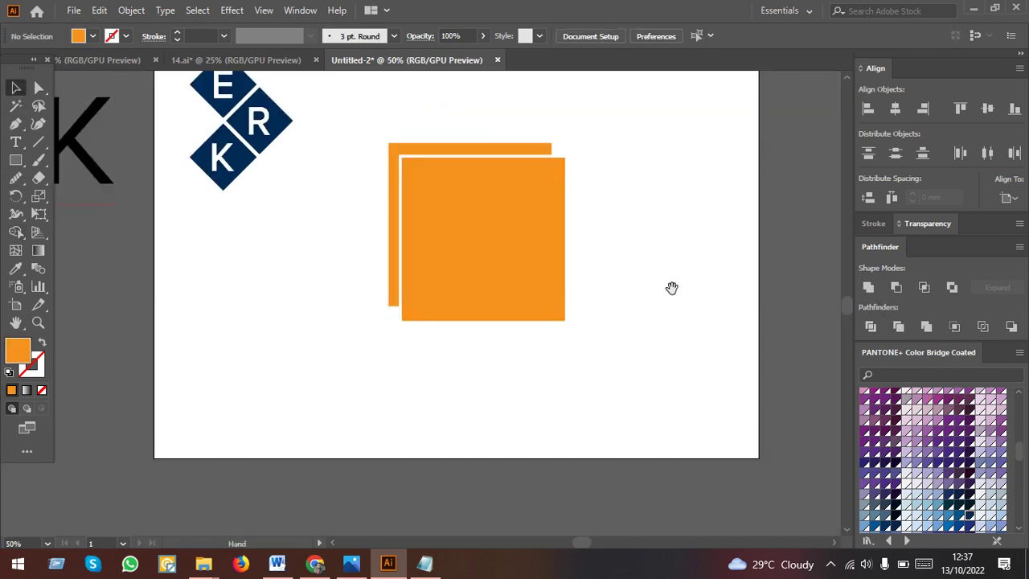
Alt-drag a copy of the ERK text below the orange squares.
left_click_drag(673, 287, 591, 329)
left_click(490, 314)
scroll(276, 284, "down", 1, "alt")
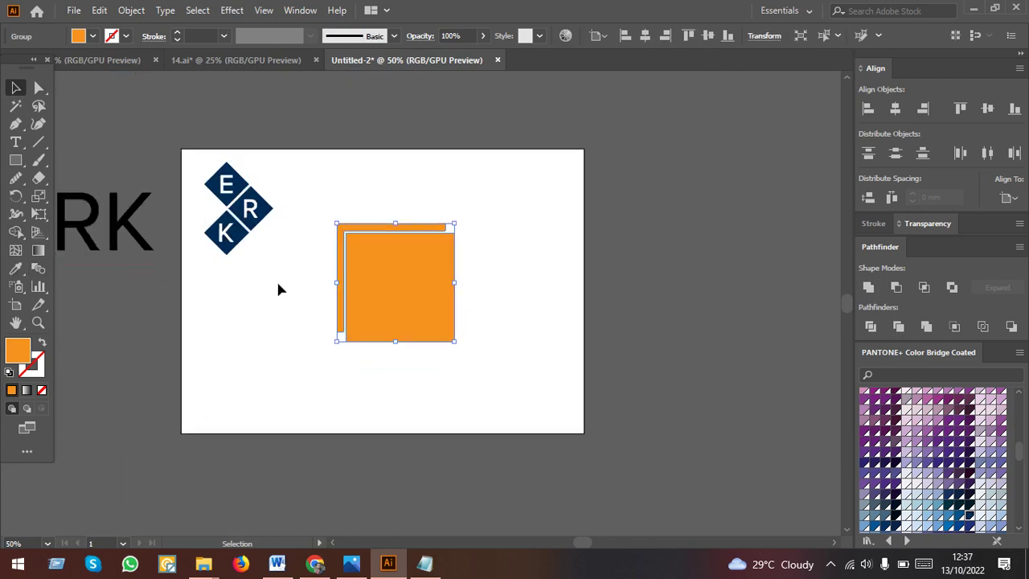
scroll(276, 285, "down", 1, "alt")
scroll(485, 333, "down", 2, "alt")
scroll(279, 261, "up", 3, "alt")
left_click_drag(462, 394, 299, 287)
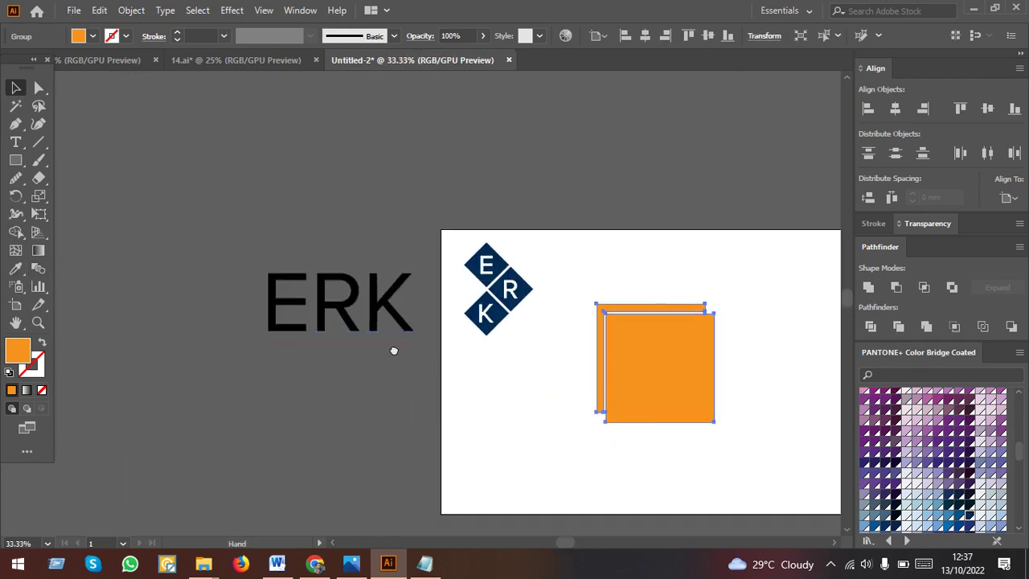
left_click_drag(251, 222, 549, 383, "alt")
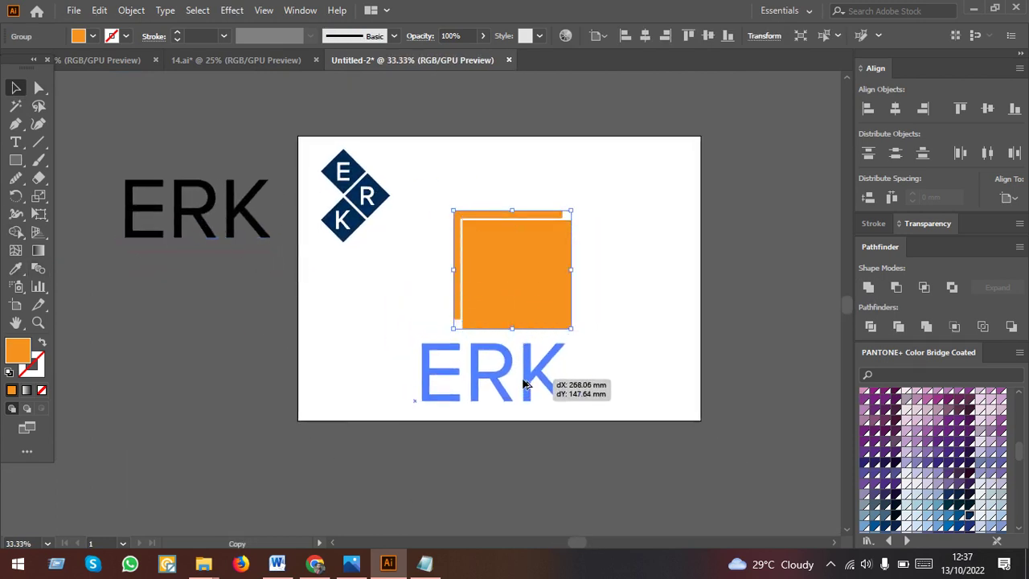
Shrink the ERK text and give it a thickened black stroke.
scroll(549, 386, "up", 3, "alt")
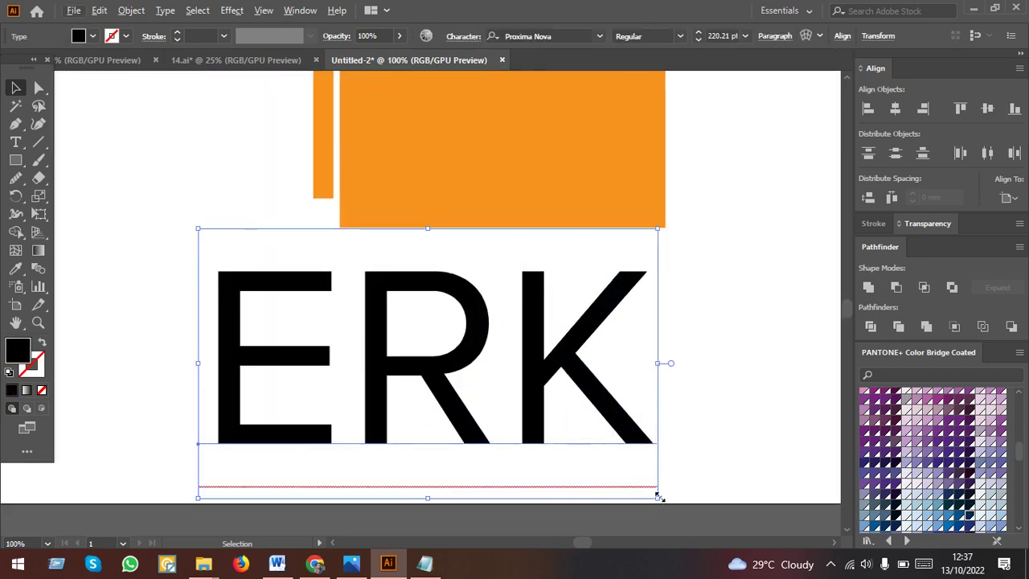
left_click_drag(658, 496, 580, 453)
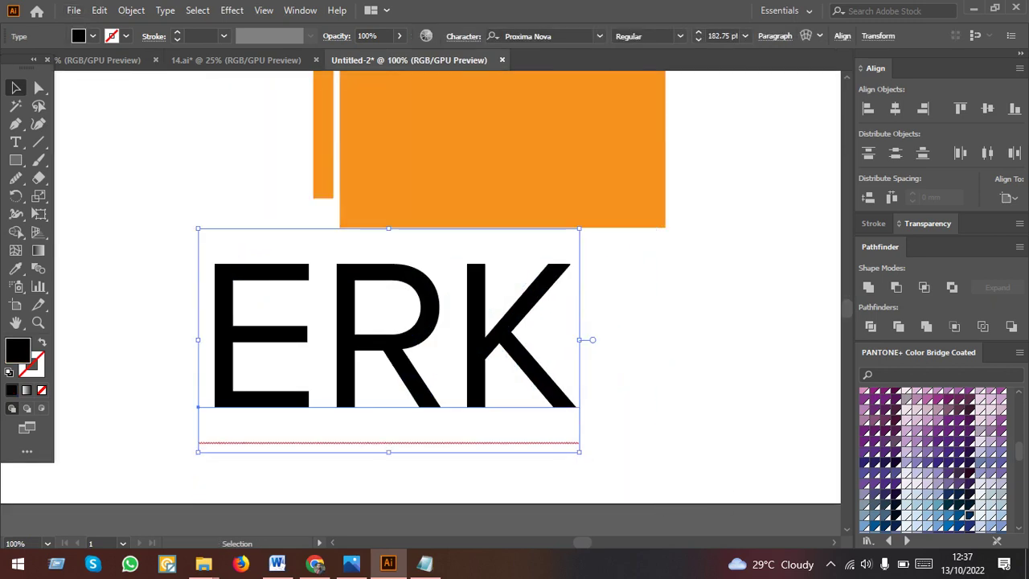
key("ctrl+z")
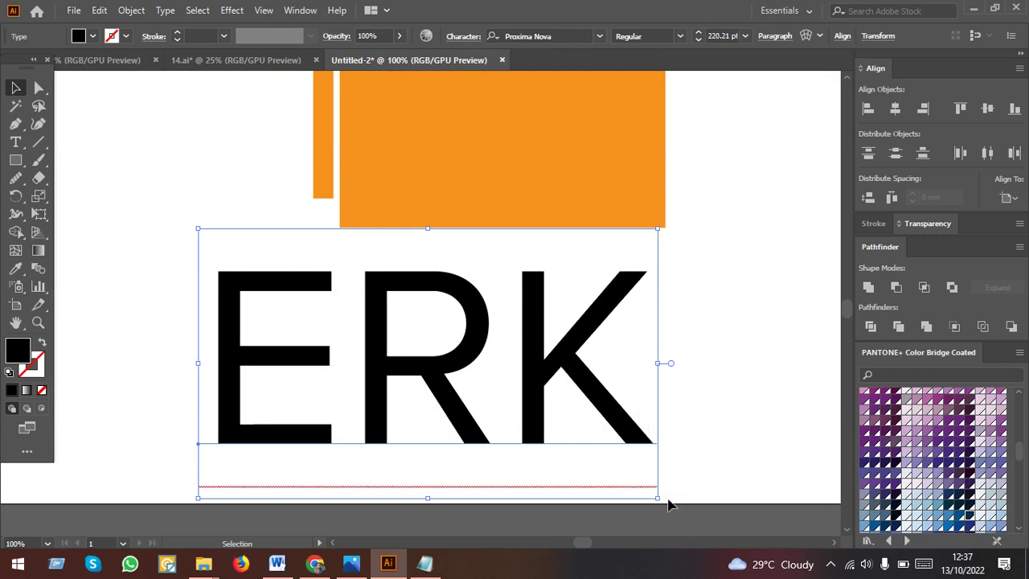
left_click_drag(614, 483, 570, 462)
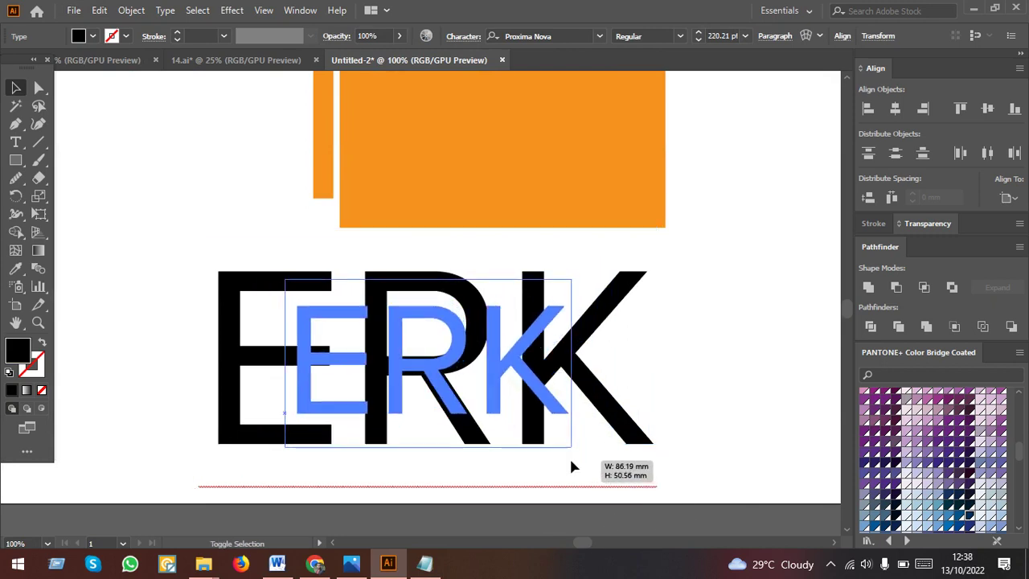
left_click(203, 35)
key("Up")
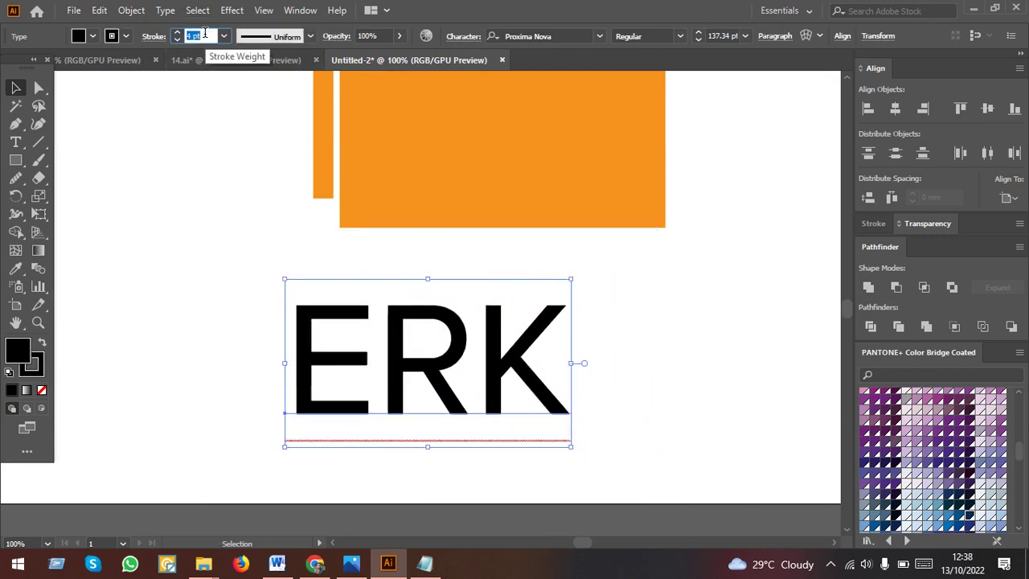
key("Up")
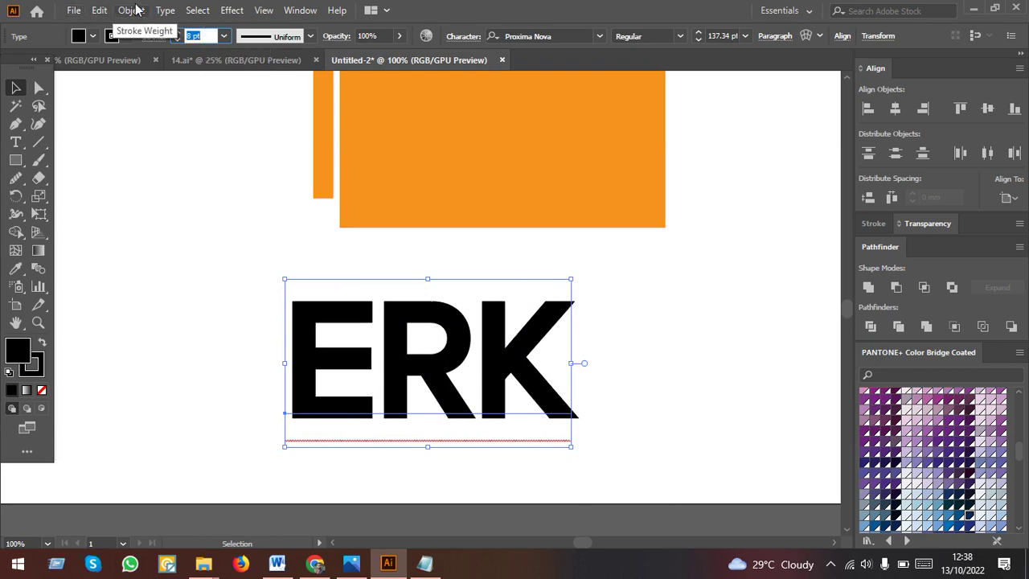
Expand the ERK text twice into outlines and duplicate it to the right of the artboard.
left_click(131, 10)
left_click(193, 184)
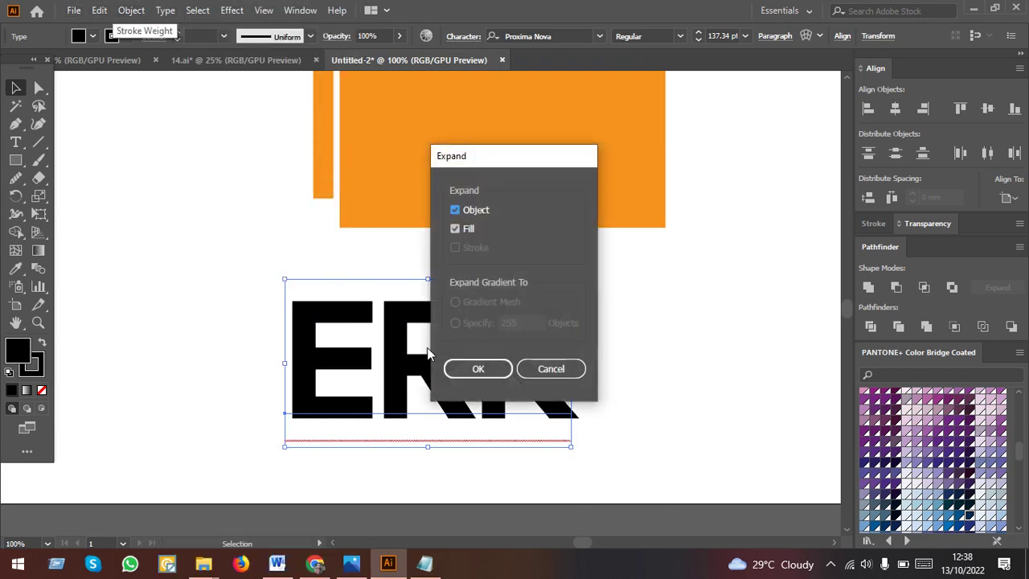
left_click(477, 369)
left_click(131, 10)
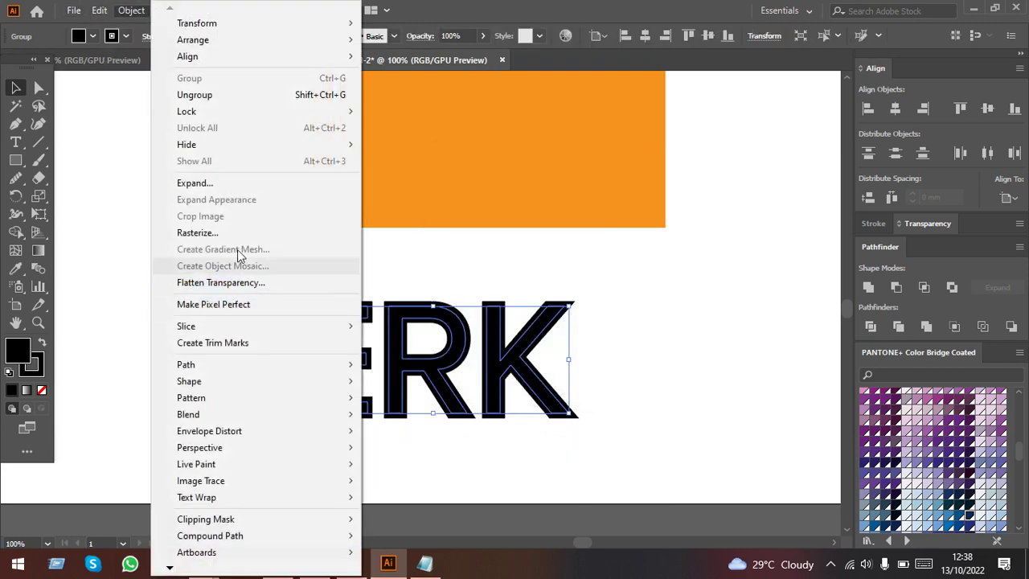
left_click(206, 183)
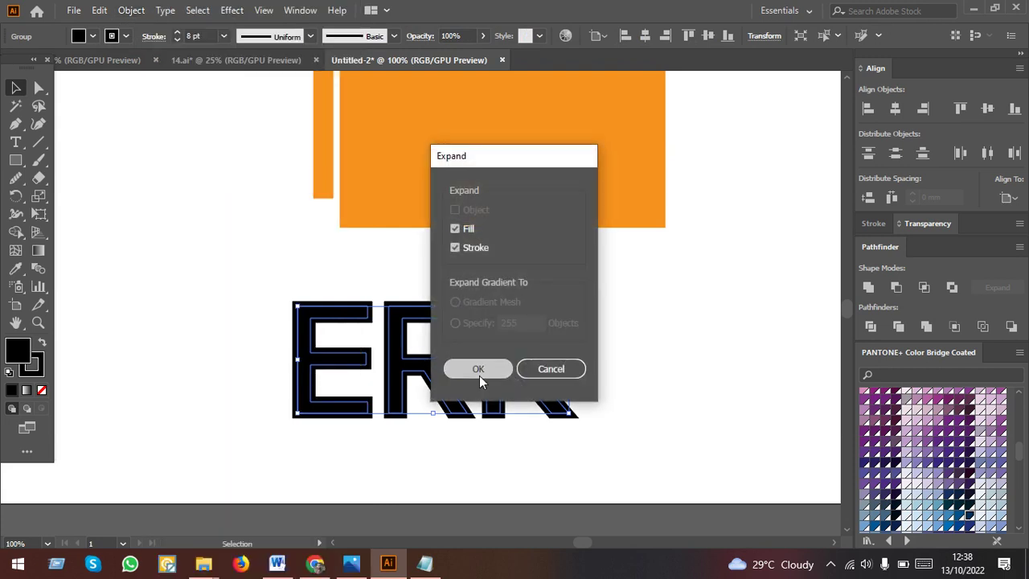
left_click(477, 369)
key("ctrl+minus")
key("ctrl+minus")
key("ctrl+minus")
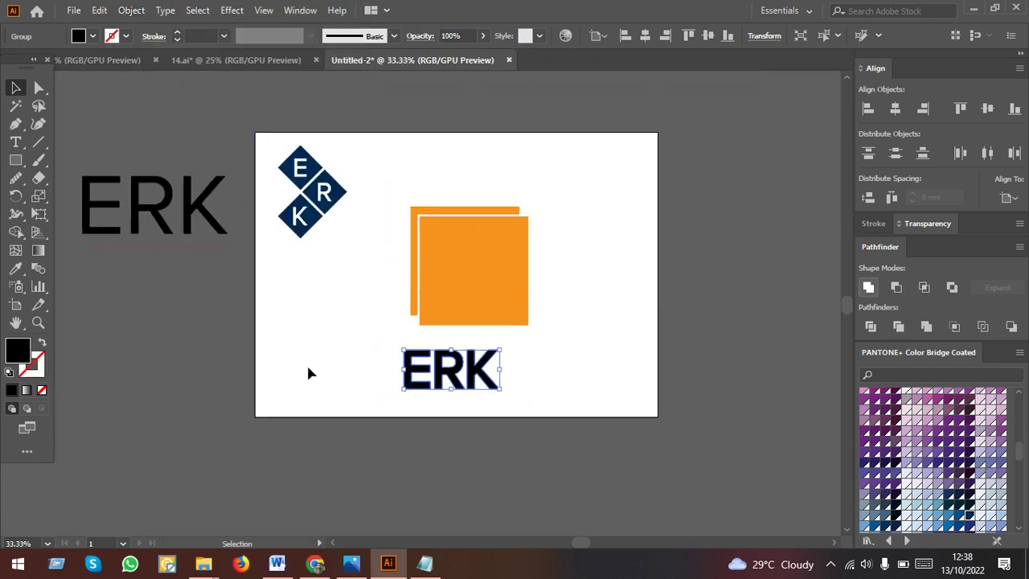
left_click_drag(457, 366, 746, 241)
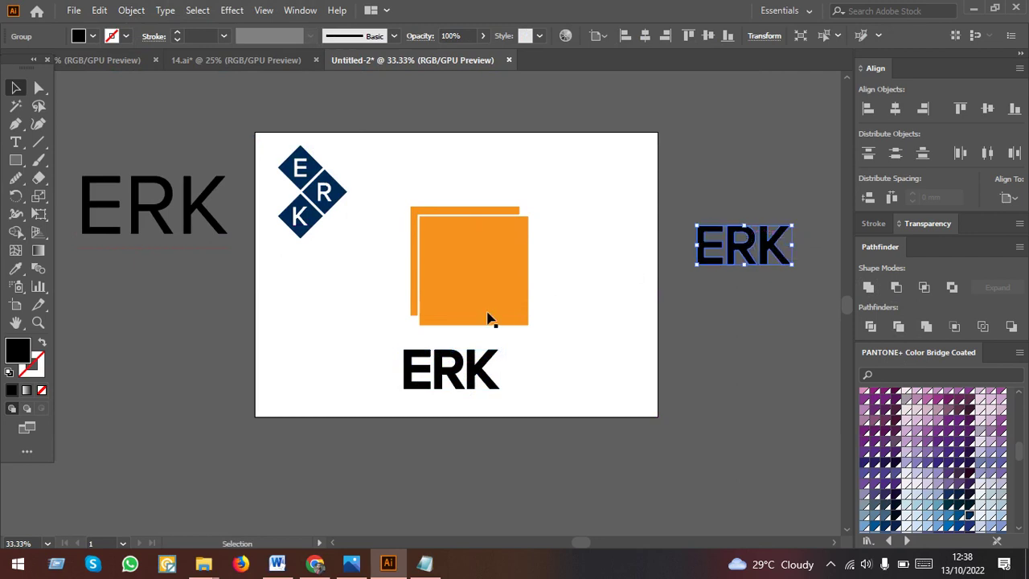
Move the bottom ERK lettering onto the orange squares and make it white.
key("ctrl+plus")
key("ctrl+plus")
left_click_drag(447, 408, 492, 219)
key("i")
left_click(254, 265)
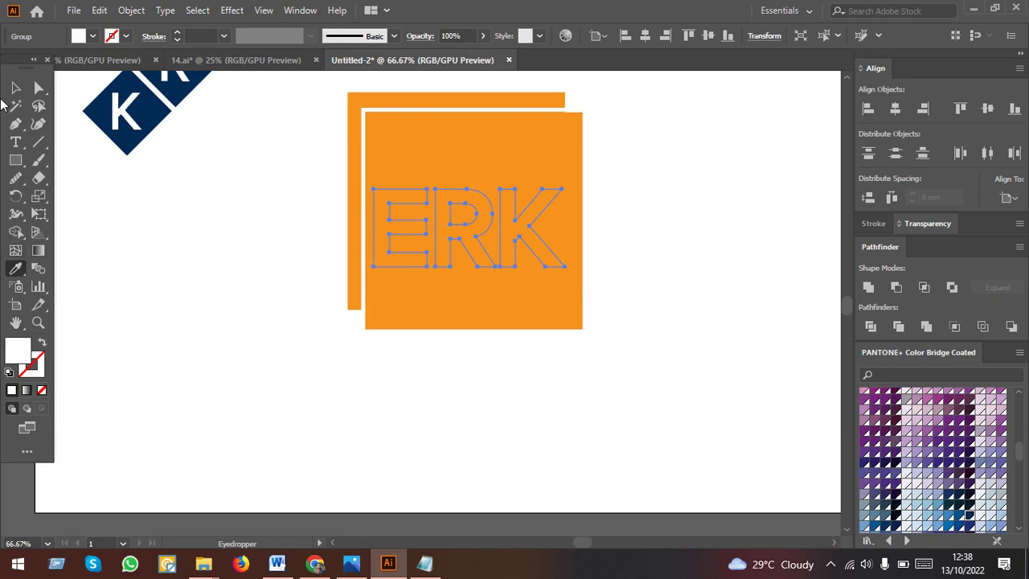
left_click(15, 87)
left_click(424, 448)
Send the orange squares group behind the white ERK and align the two together.
left_click(473, 260)
right_click(474, 257)
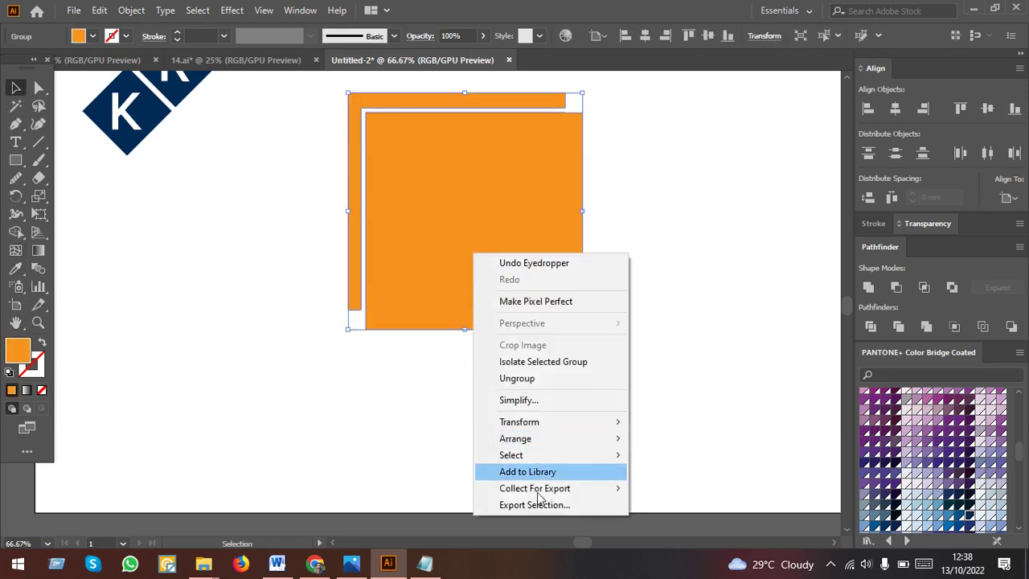
left_click(724, 488)
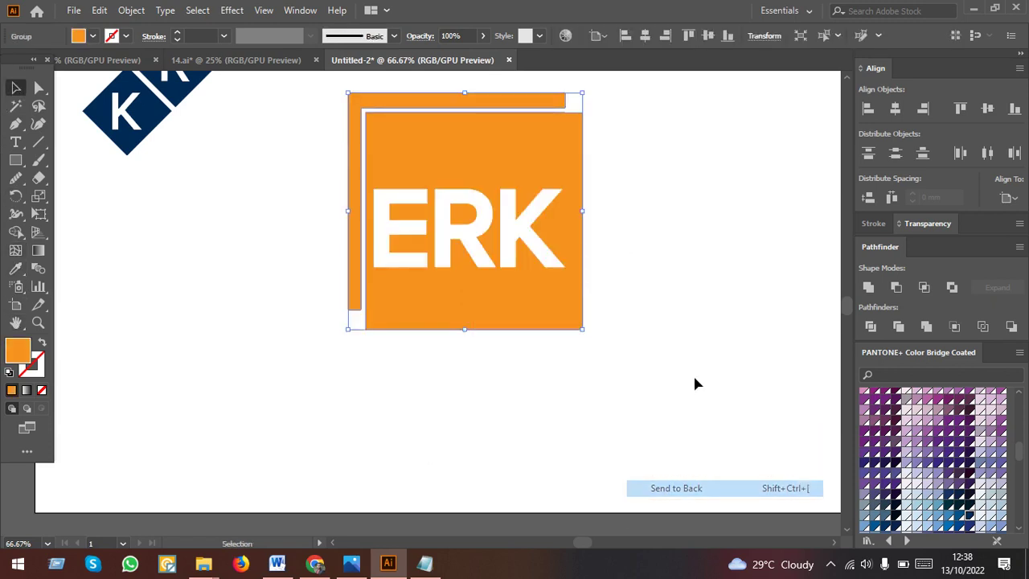
left_click(696, 384)
left_click_drag(705, 329, 526, 218)
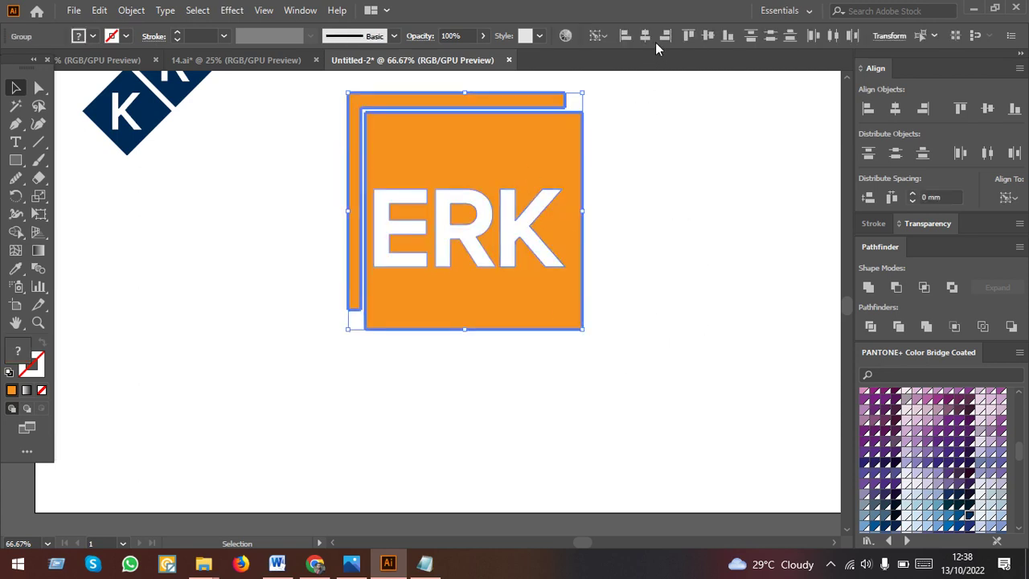
left_click(645, 36)
left_click(728, 35)
left_click(708, 35)
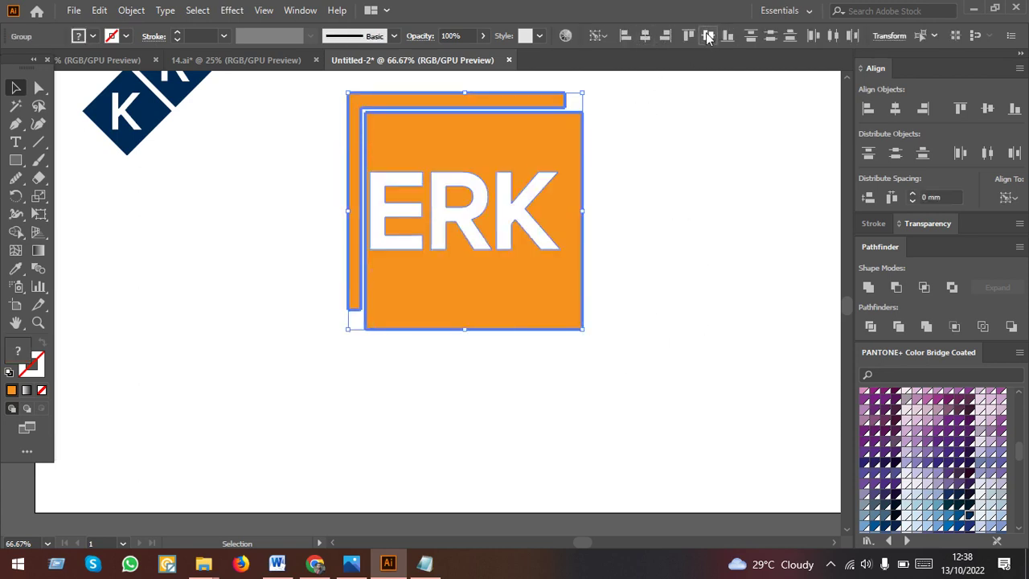
left_click(681, 251)
Ungroup the orange squares and centre the ERK lettering horizontally and vertically on the front square.
left_click(533, 233)
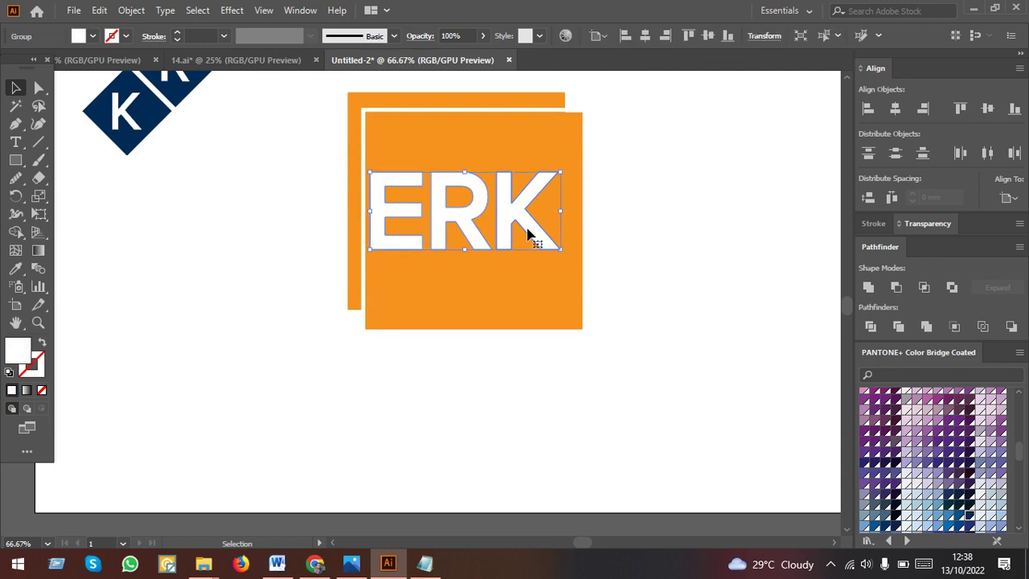
left_click(540, 307)
right_click(536, 306)
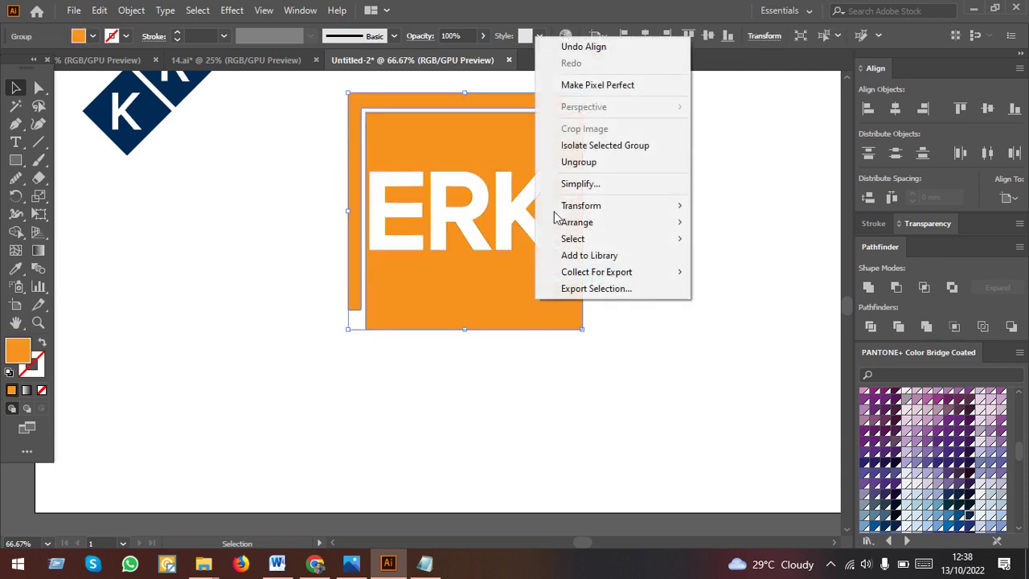
left_click(604, 165)
left_click(595, 244)
left_click_drag(551, 210, 663, 236)
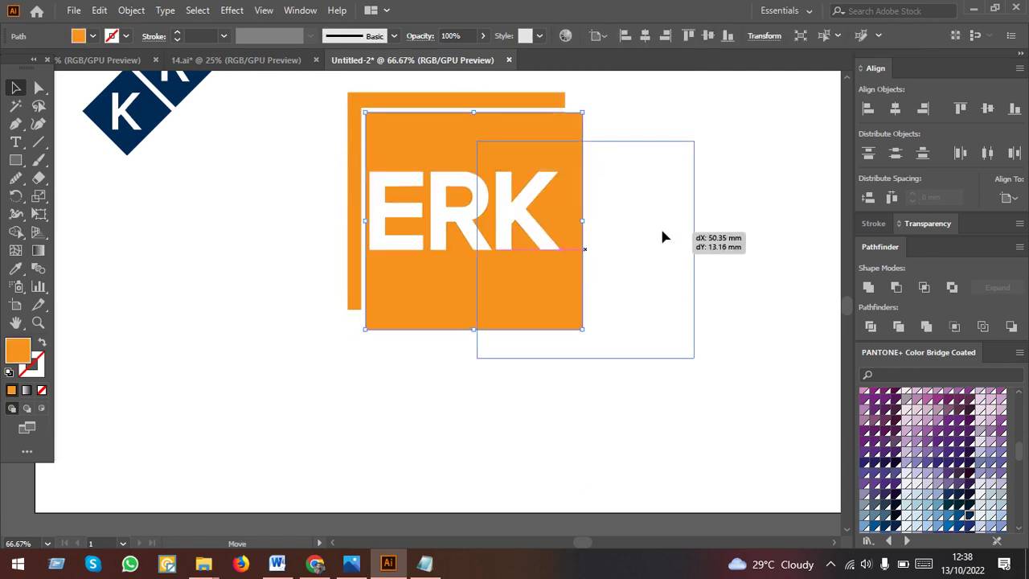
key("ctrl+z")
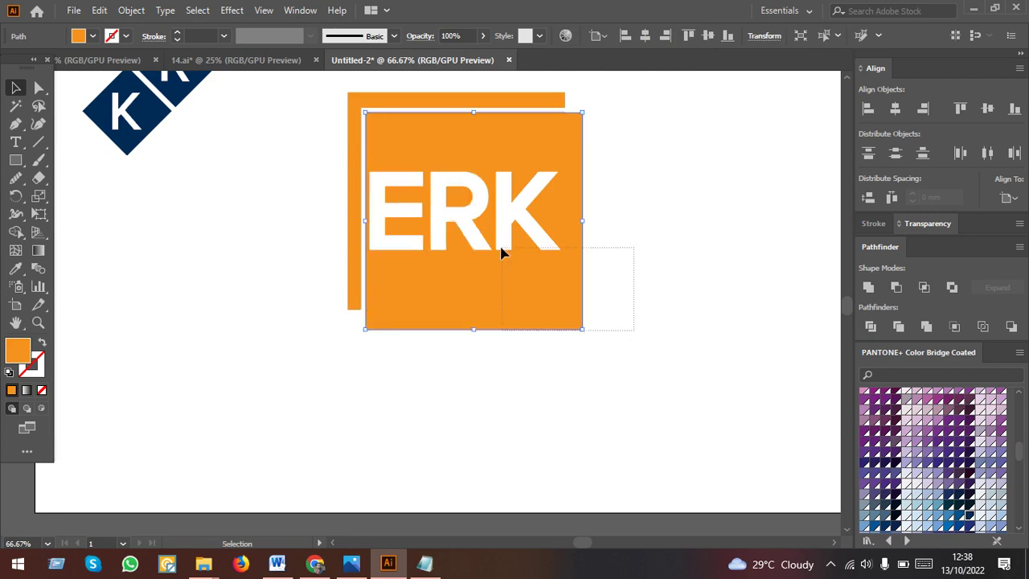
left_click_drag(501, 252, 505, 138)
left_click(643, 37)
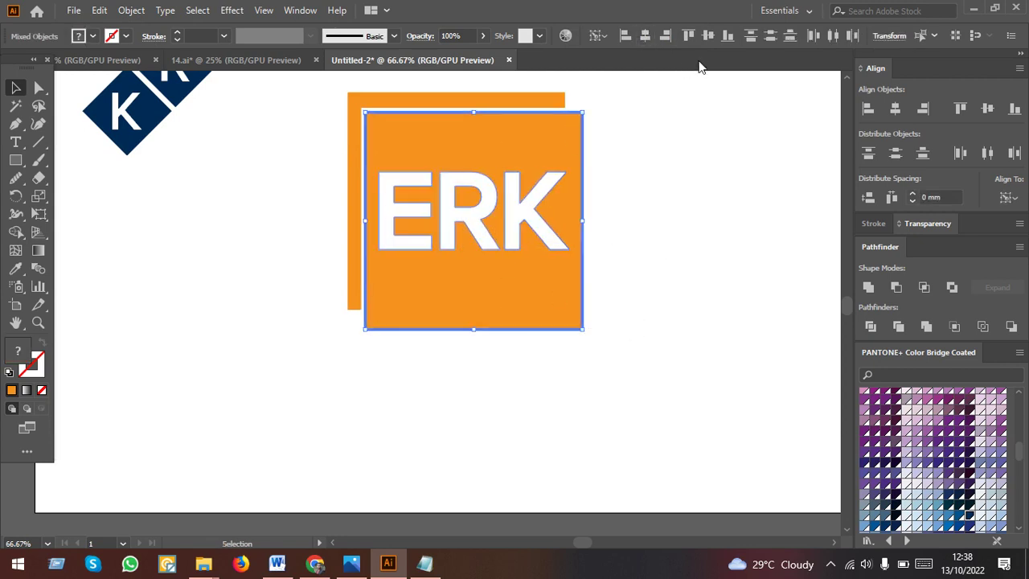
left_click(709, 37)
left_click(706, 264)
scroll(708, 272, "down", 1)
scroll(709, 272, "right", 1)
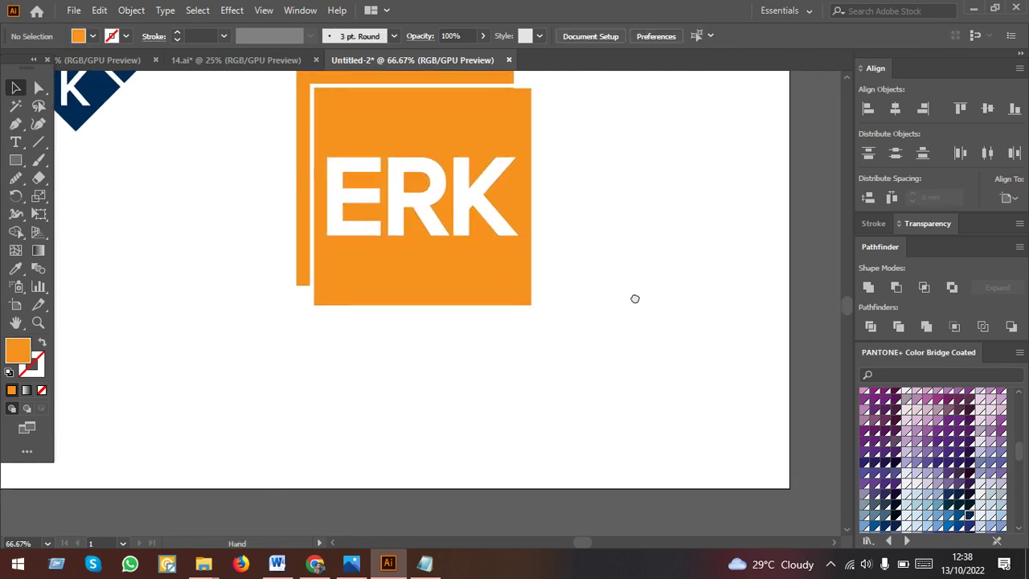
key("a")
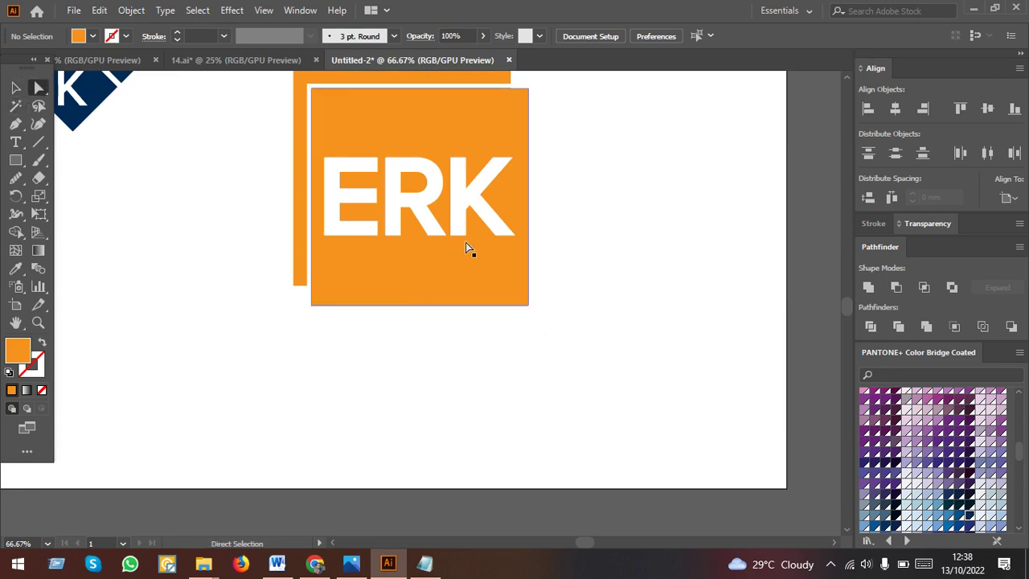
Drag the R's leg anchor diagonally down past the orange square's bottom edge.
left_click(429, 241)
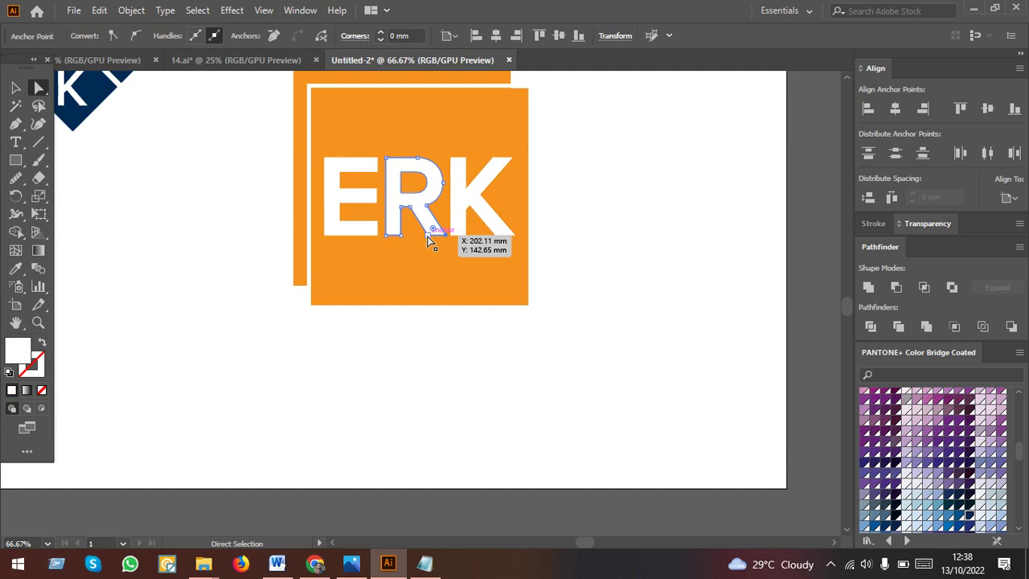
mouse_move(428, 239)
left_mouse_down()
mouse_move(449, 239)
mouse_move(516, 344)
left_mouse_up()
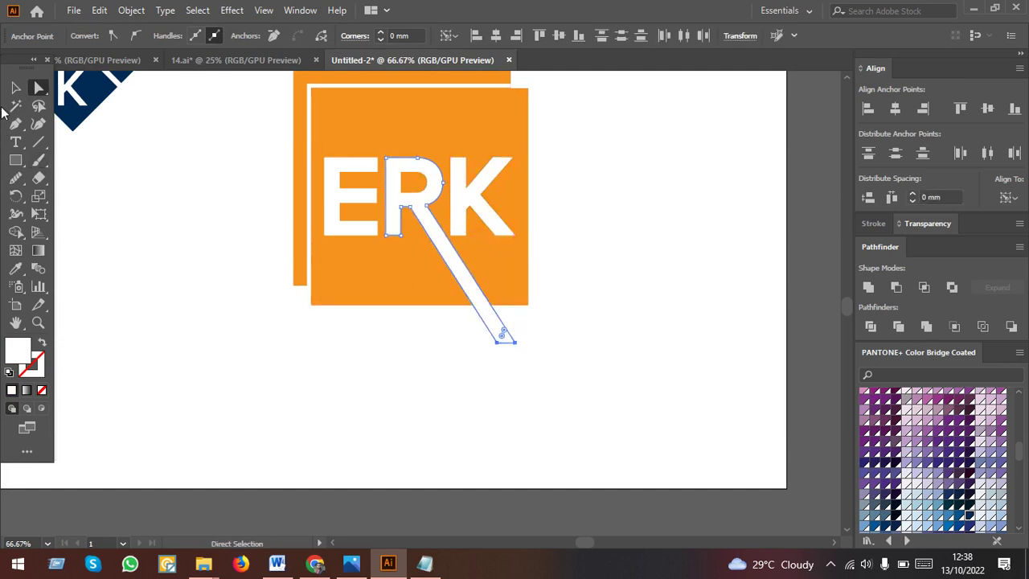
left_click(15, 87)
left_click_drag(551, 359, 415, 296)
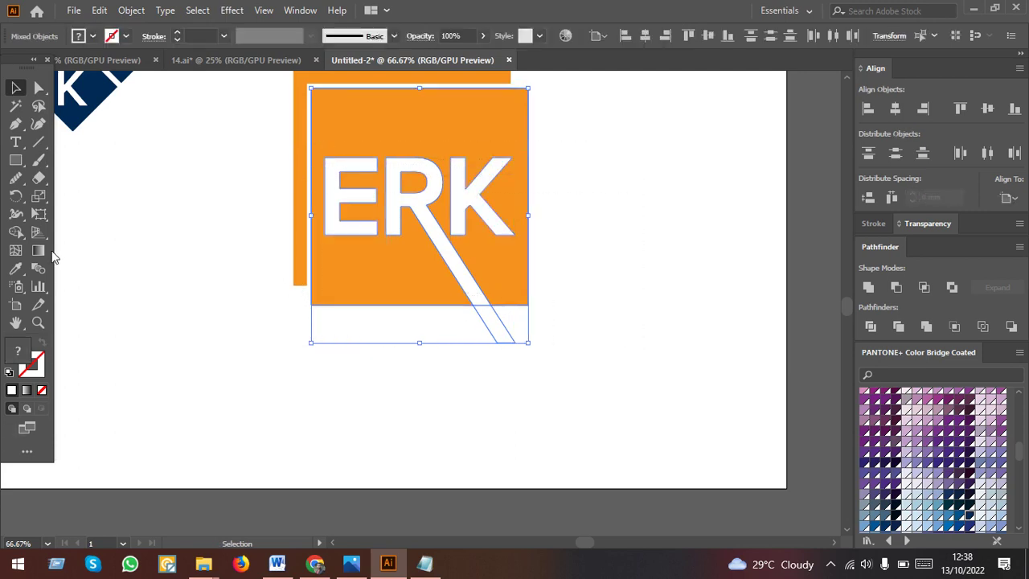
Trim the R's overhanging leg with Shape Builder, restoring the accidentally removed E.
left_click(14, 233)
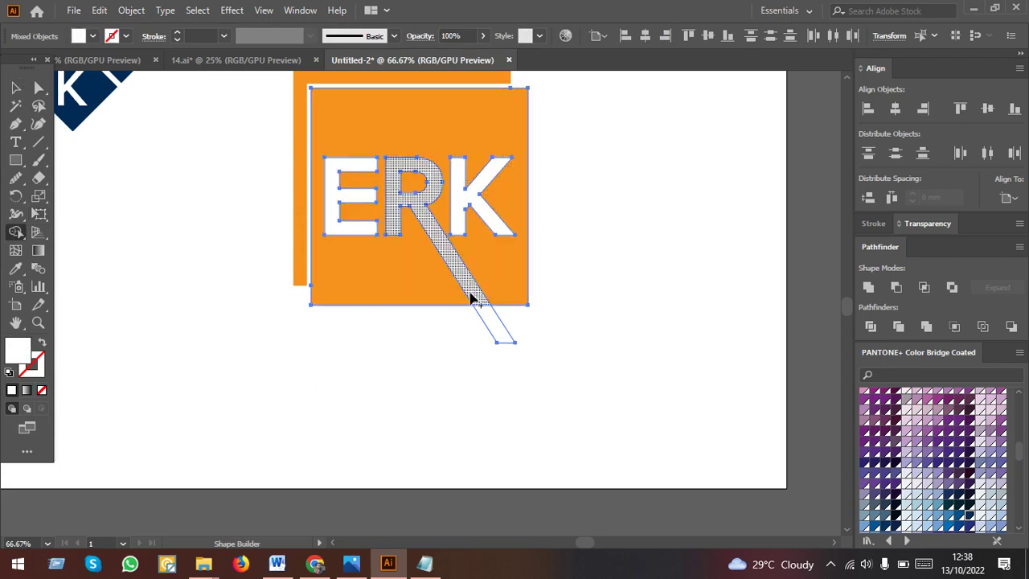
left_click(494, 333, "alt")
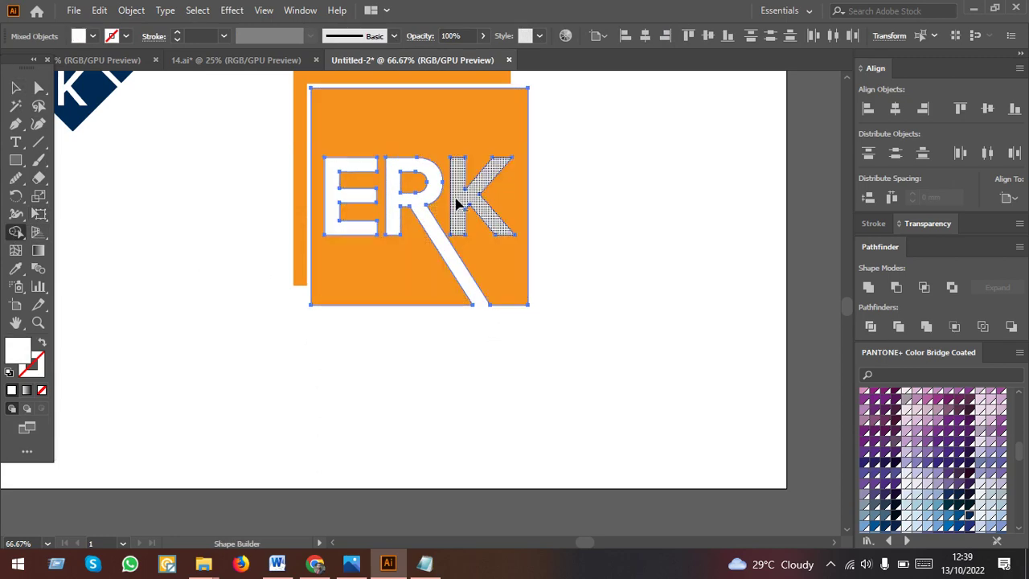
left_click(362, 227, "alt")
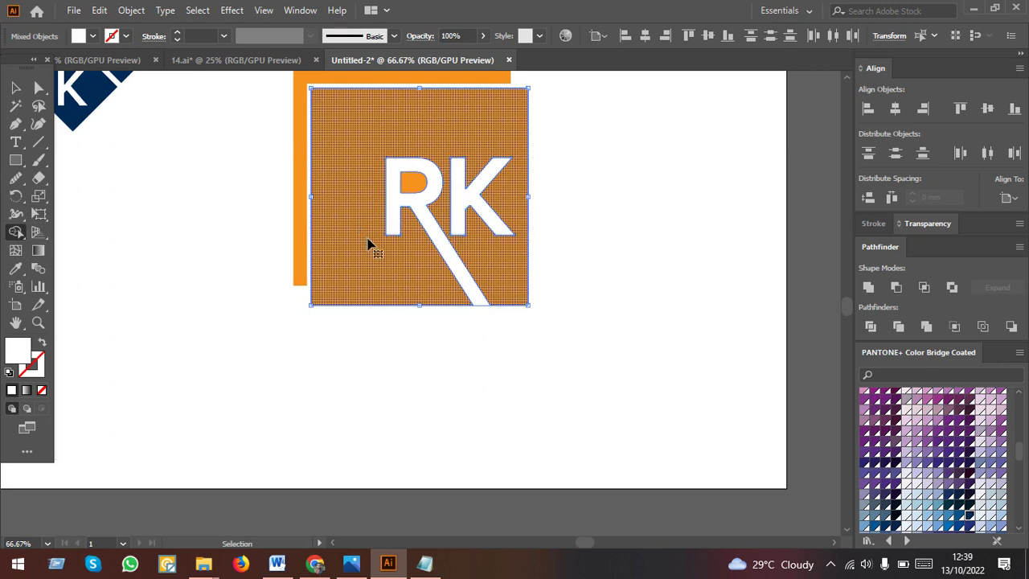
key("ctrl+z")
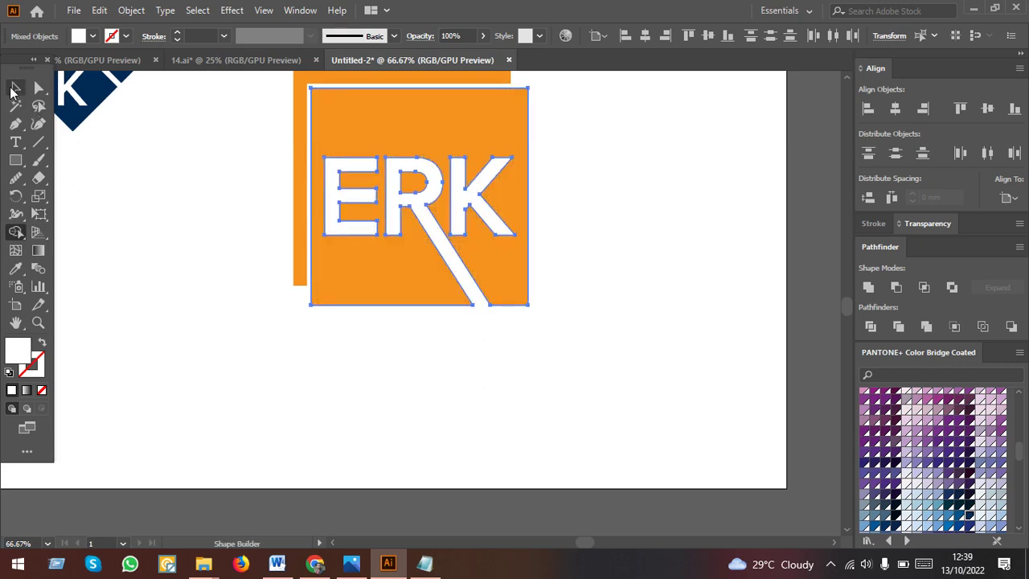
left_click(15, 87)
left_click(519, 379)
scroll(565, 409, "down", 2)
Recolour the orange ERK logo with the diamond logo's navy, then shrink it beside the diamonds.
left_click(433, 239)
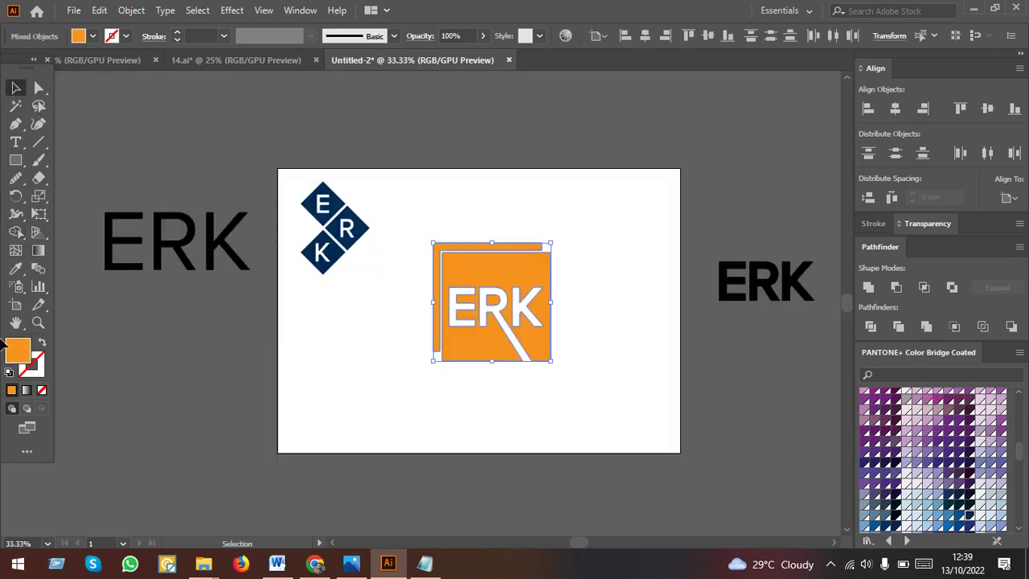
left_click(16, 267)
left_click(333, 249)
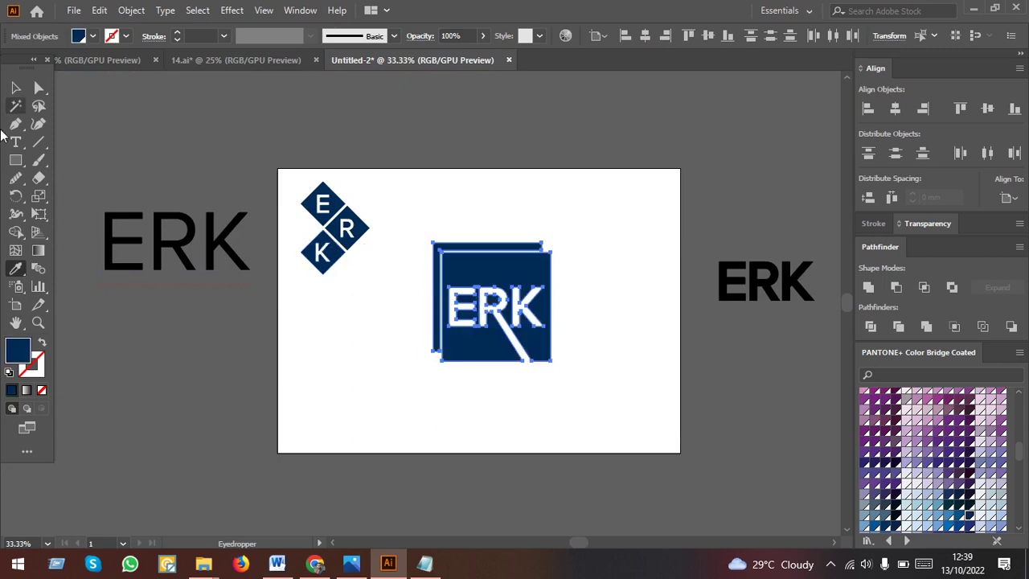
left_click(16, 87)
left_click(418, 358)
left_click_drag(530, 383, 447, 217)
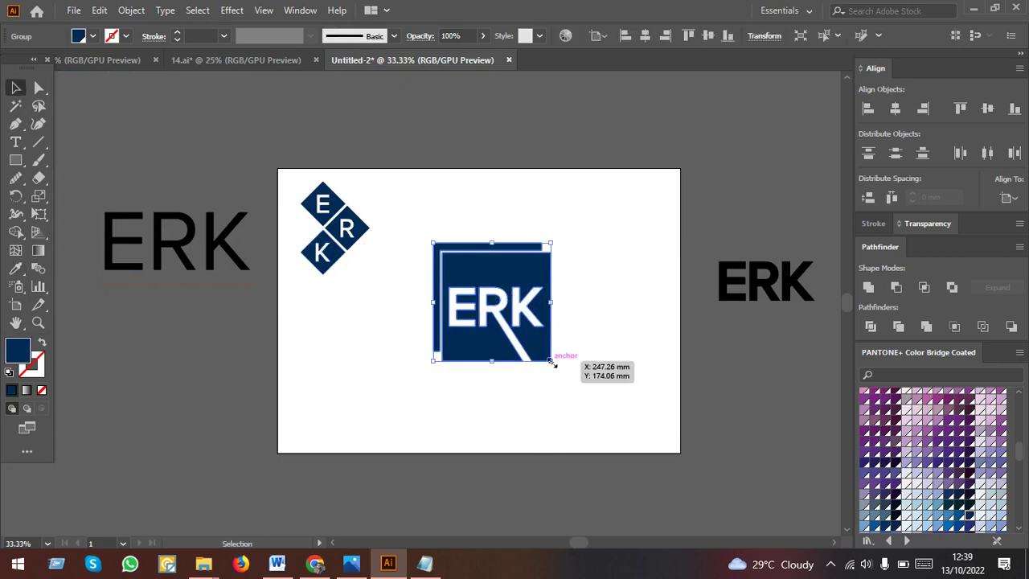
left_click_drag(551, 361, 464, 258)
left_click(493, 394)
left_click_drag(427, 381, 405, 326)
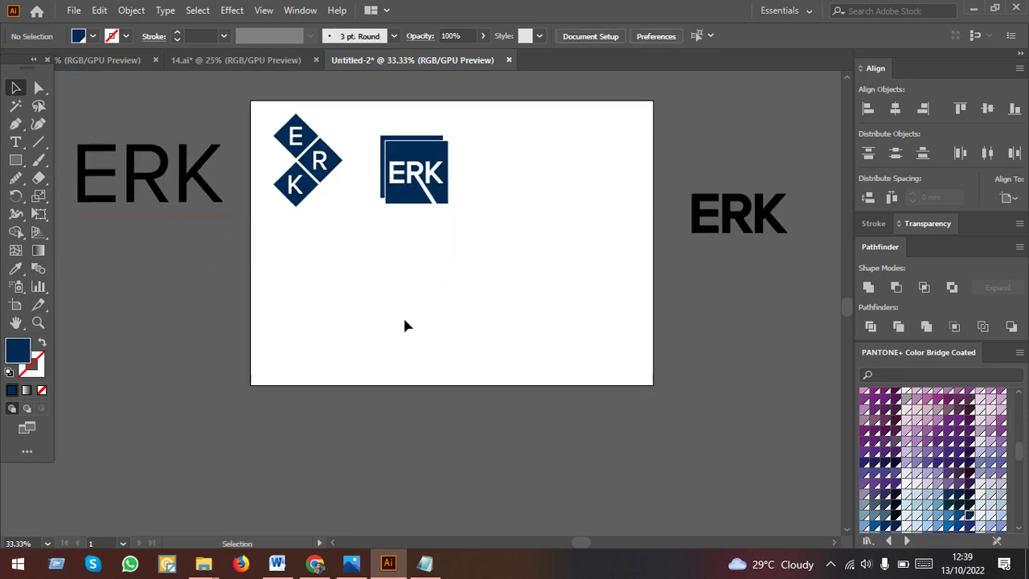
left_click(16, 159)
Draw a square with no fill and a thick 10 pt black outline.
scroll(434, 317, "up", 1)
scroll(371, 279, "up", 1)
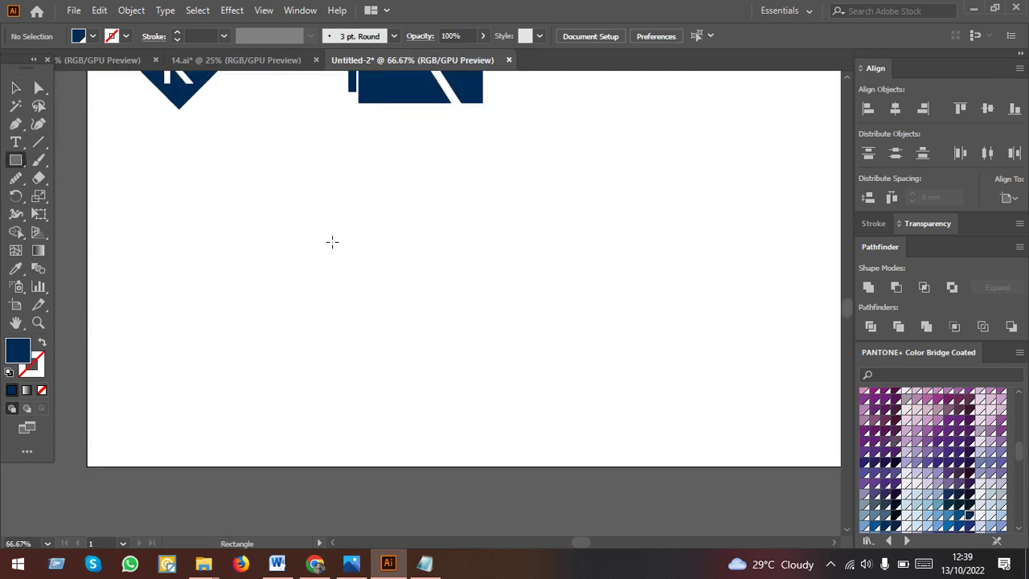
left_click_drag(261, 153, 430, 320)
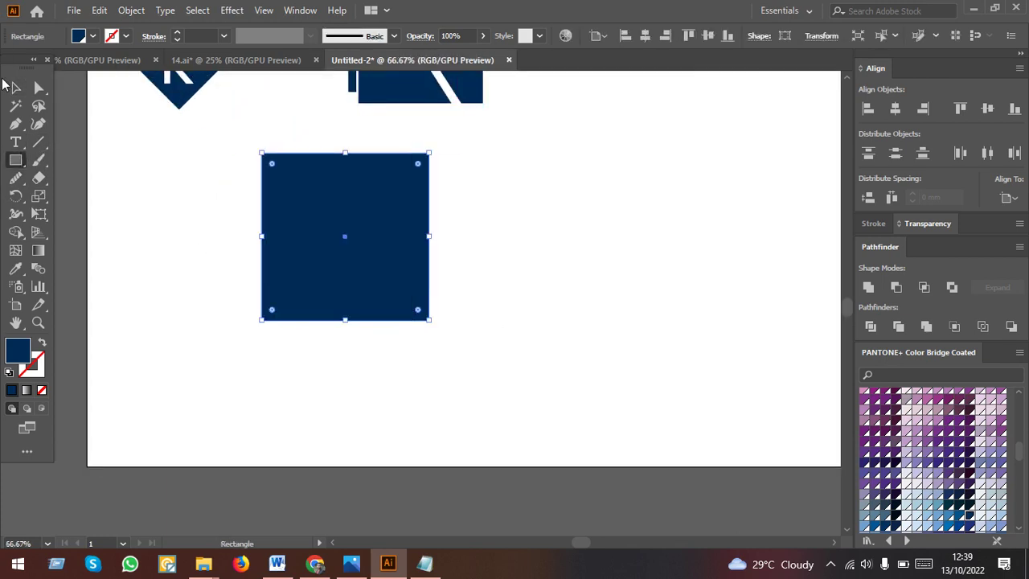
left_click(16, 87)
left_click_drag(356, 320, 356, 368)
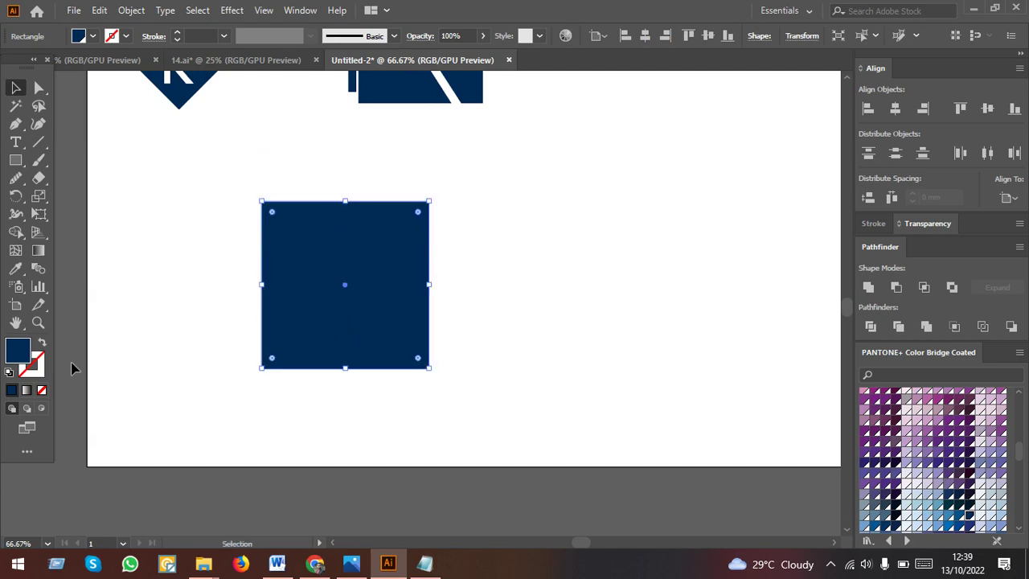
left_click(42, 391)
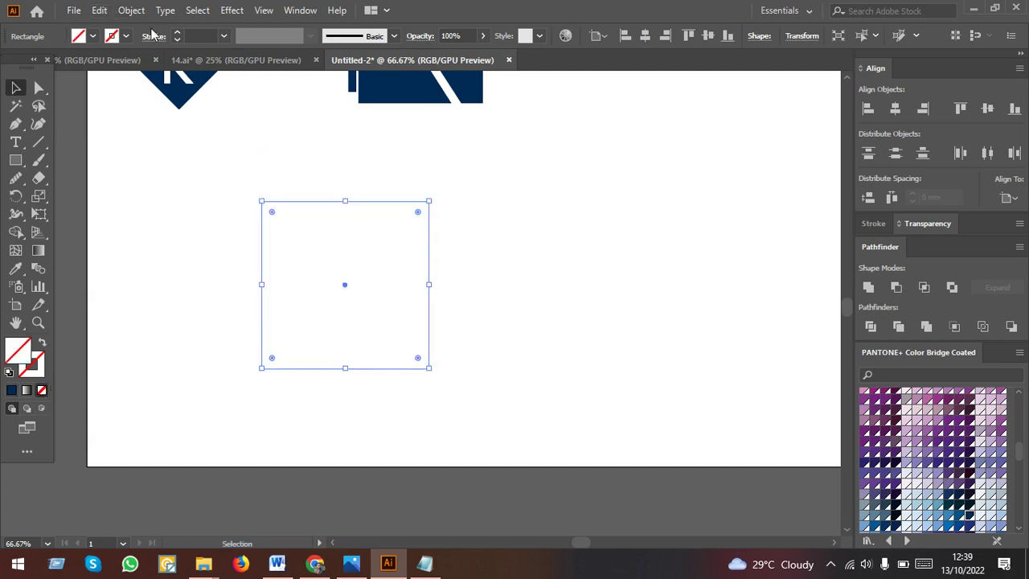
left_click(201, 36)
scroll(201, 35, "up", 5)
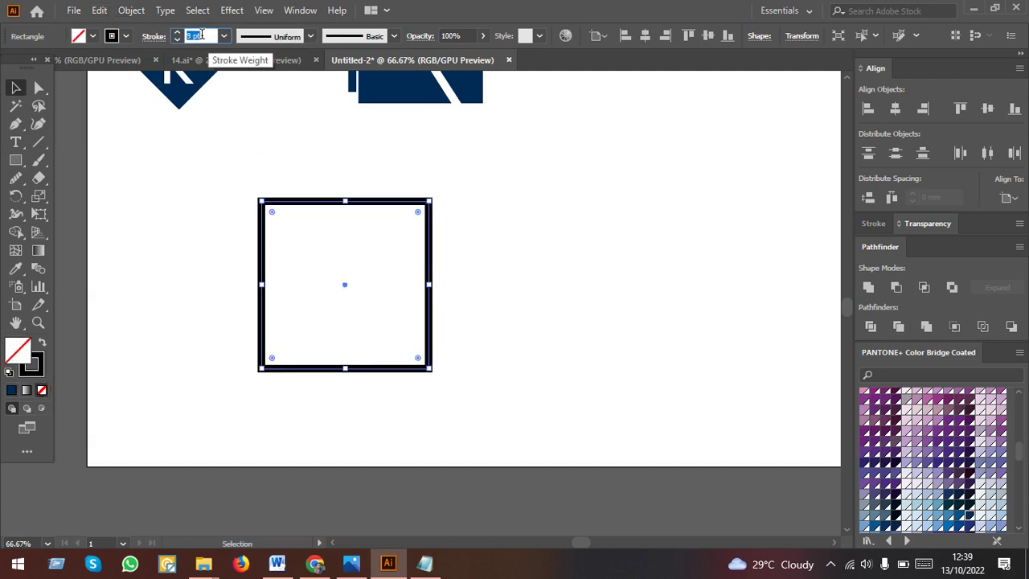
scroll(201, 36, "up", 5)
scroll(201, 35, "down", 2)
scroll(201, 36, "down", 1)
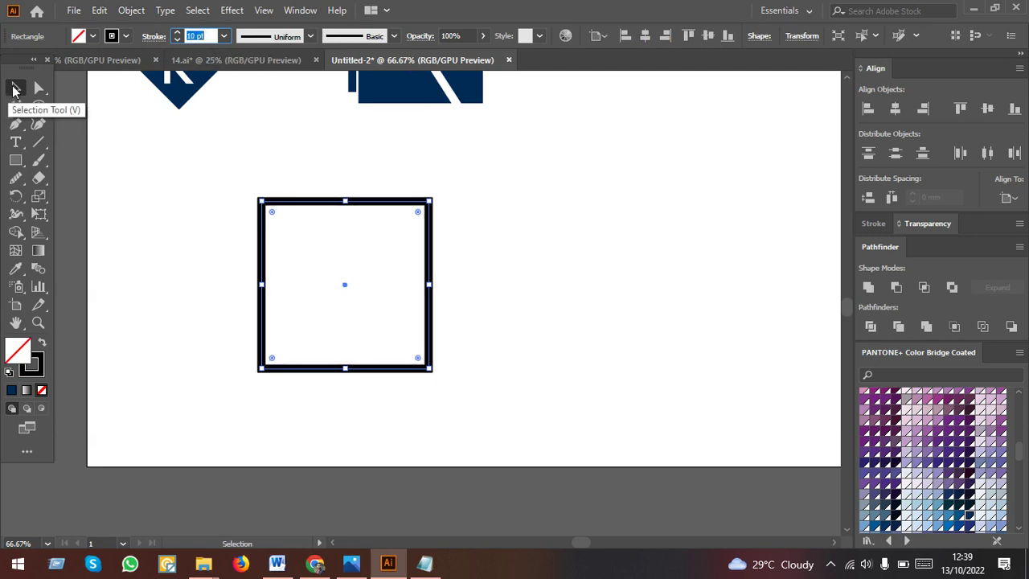
scroll(416, 352, "down", 1)
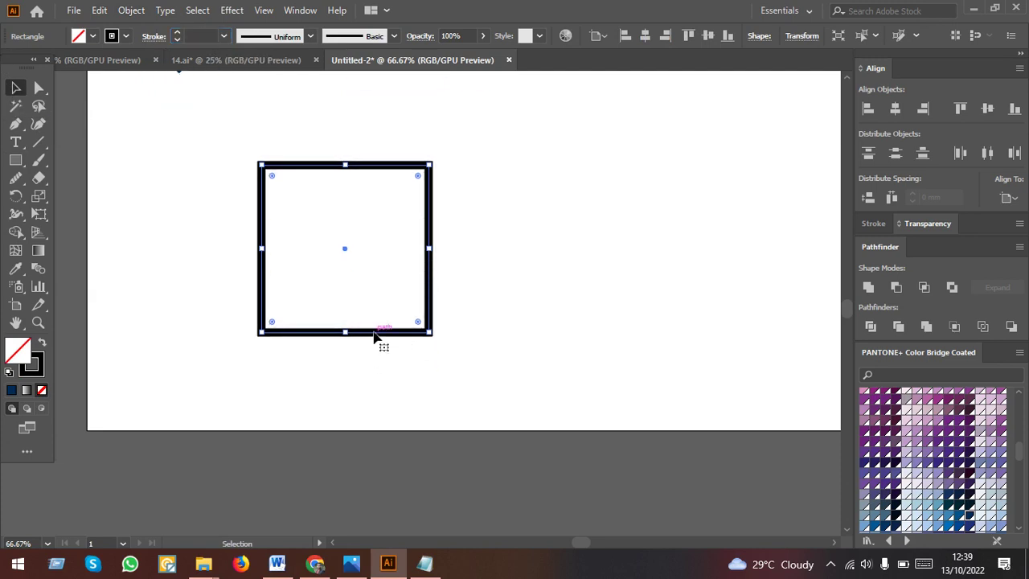
Duplicate the square offset down-right, then copy the overlapping pair to the upper right.
left_click_drag(375, 335, 391, 352)
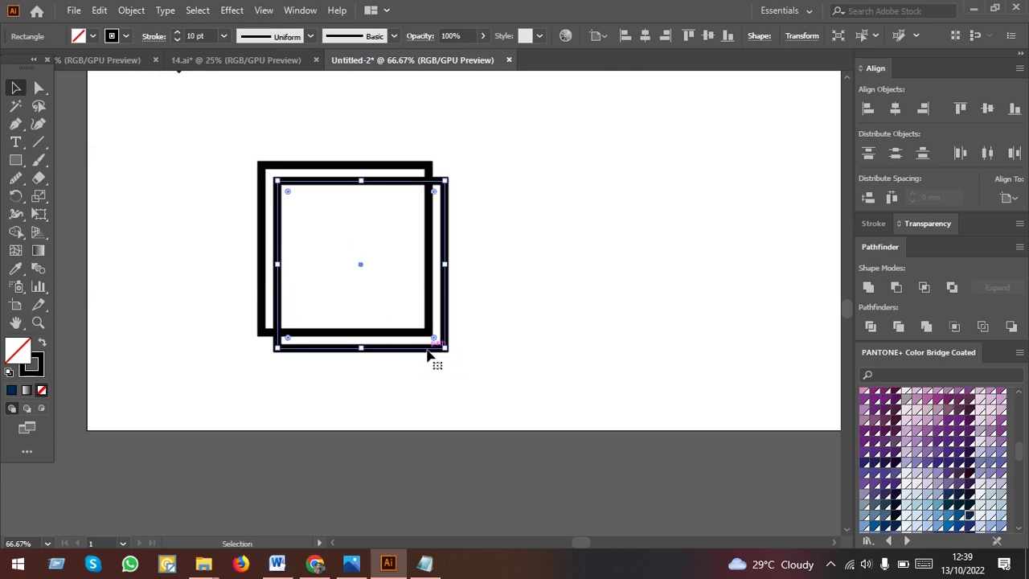
left_click(514, 332)
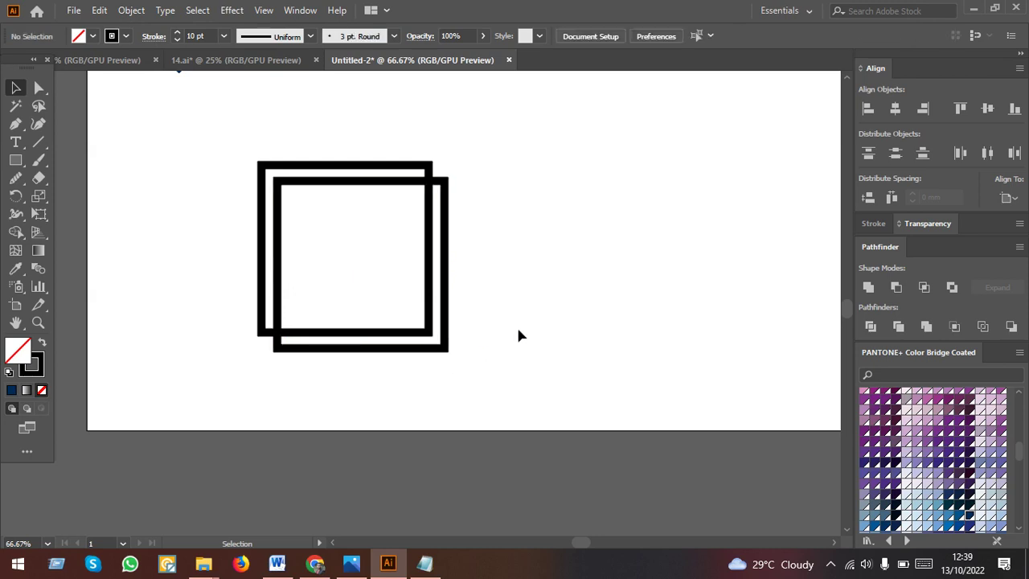
left_click_drag(487, 372, 512, 367)
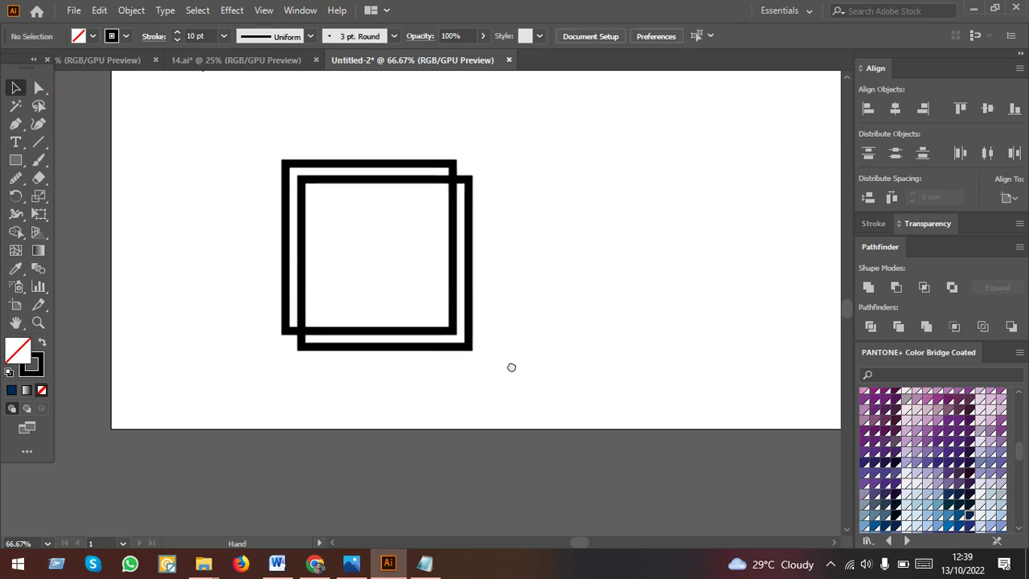
left_click_drag(370, 295, 370, 292)
scroll(388, 335, "down", 1, "alt")
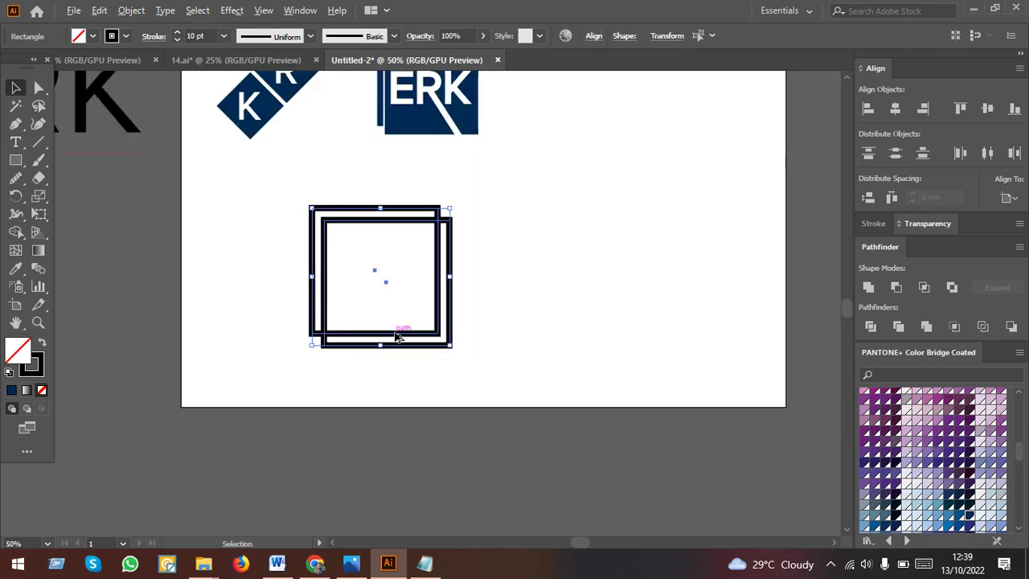
left_click_drag(397, 338, 672, 207)
Copy the ERK text onto the artboard's lower right.
scroll(418, 344, "up", 1)
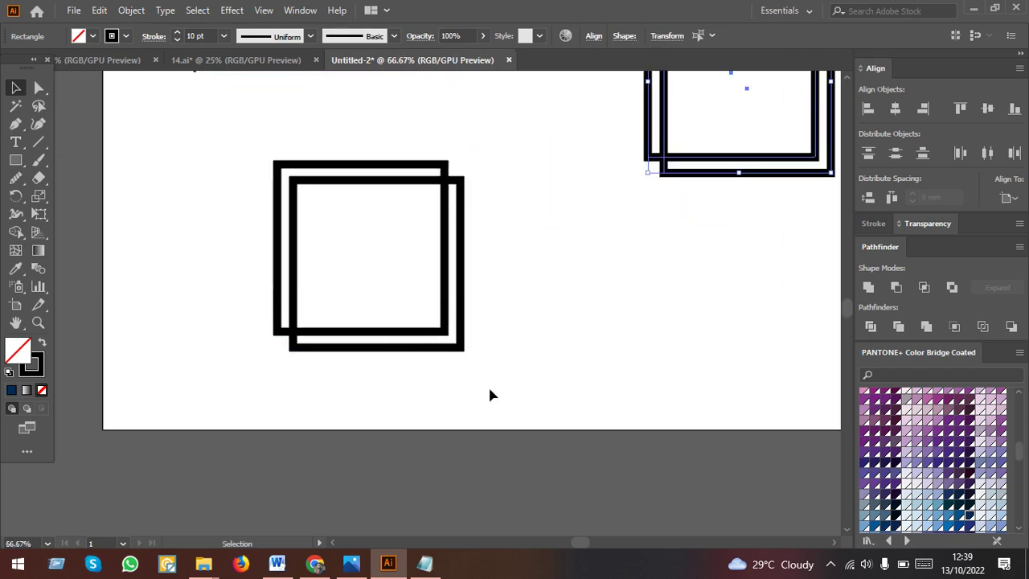
scroll(491, 394, "down", 2, "alt")
left_click(778, 262)
left_click(779, 242)
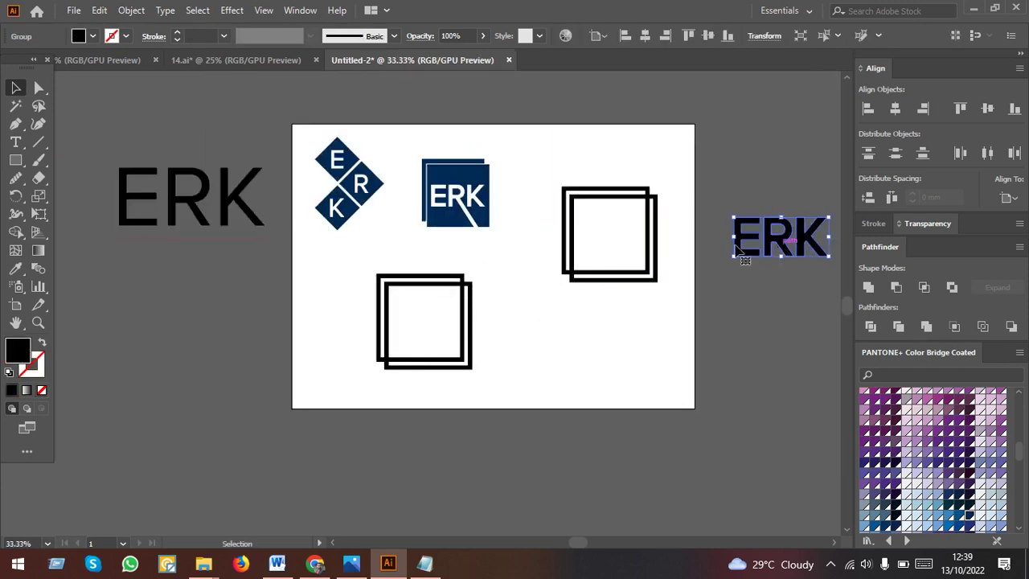
left_click(225, 220, "shift")
mouse_move(226, 220)
left_mouse_down()
mouse_move(418, 408)
mouse_move(615, 375)
left_mouse_up()
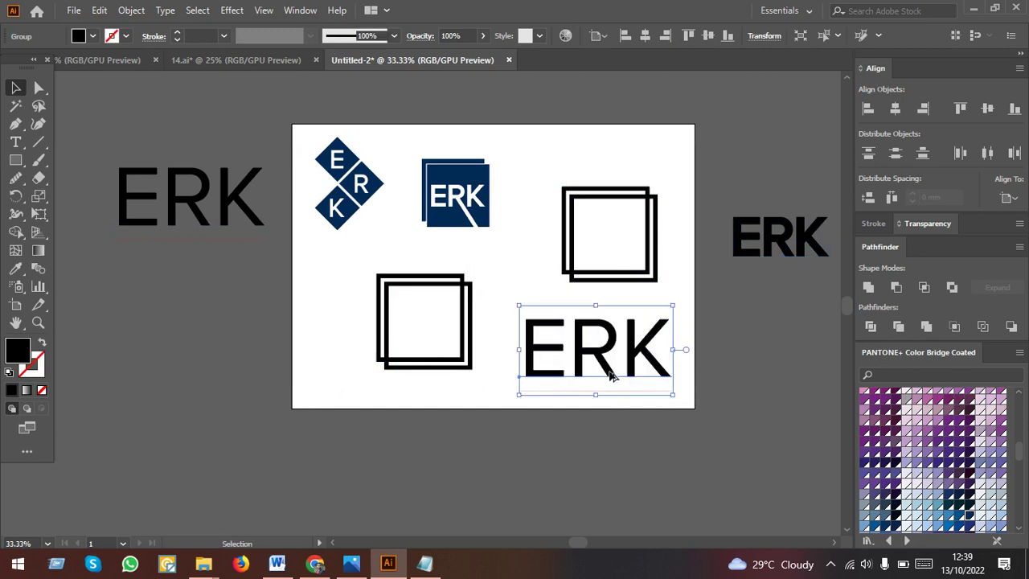
Scale the copied ERK to about 97.5 pt and position it inside the lower square pair.
scroll(673, 414, "up", 2)
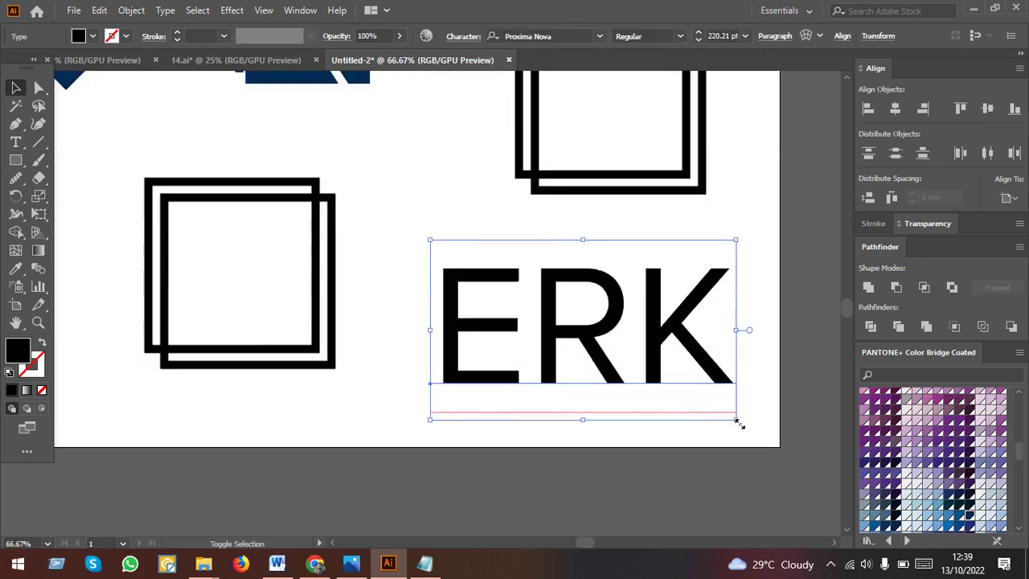
left_click_drag(738, 421, 668, 379)
mouse_move(579, 346)
left_mouse_down()
mouse_move(298, 322)
mouse_move(239, 294)
left_mouse_up()
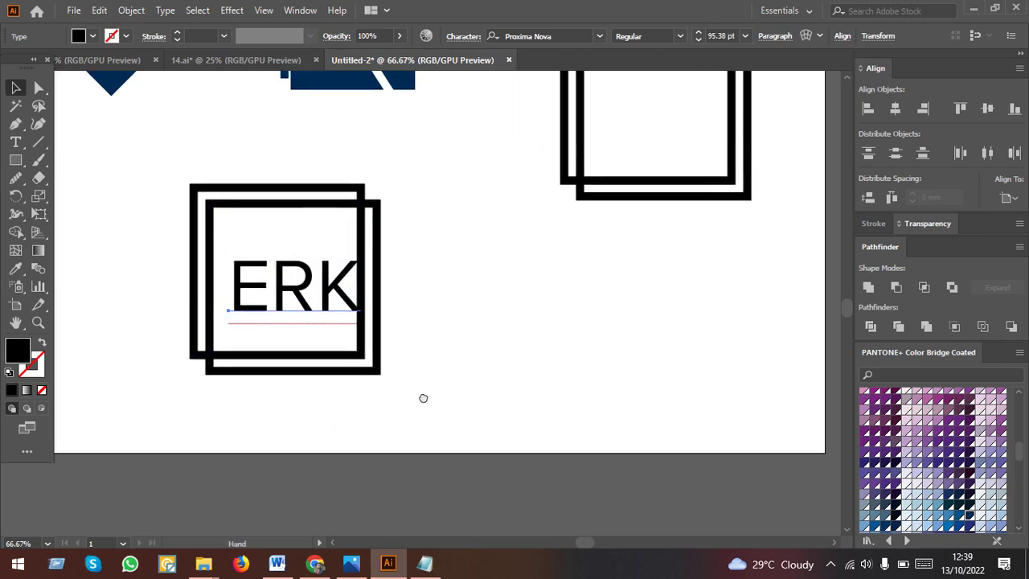
scroll(335, 308, "up", 2)
left_click_drag(350, 280, 324, 266)
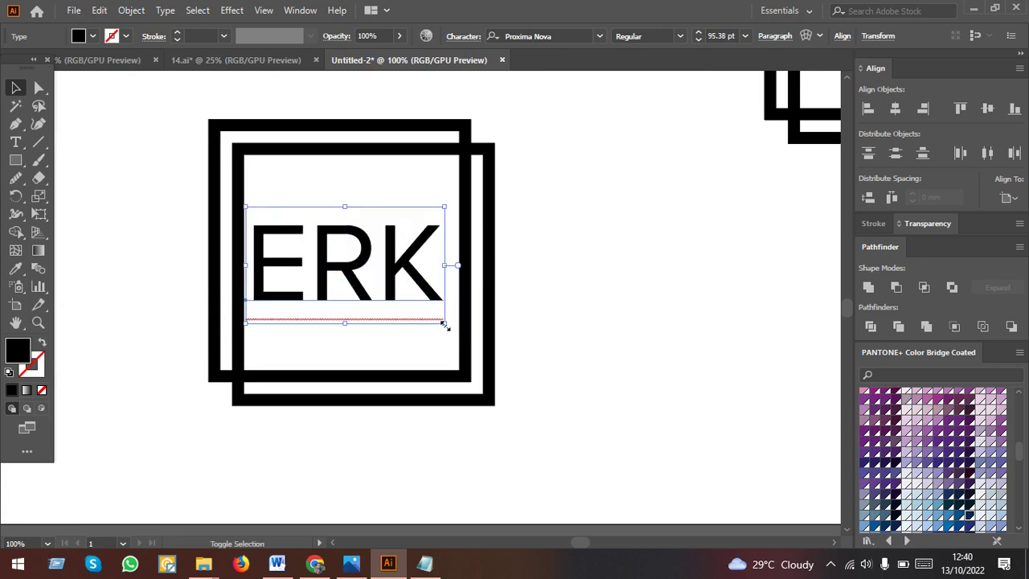
left_click_drag(445, 323, 447, 325)
key("Right")
key("Right")
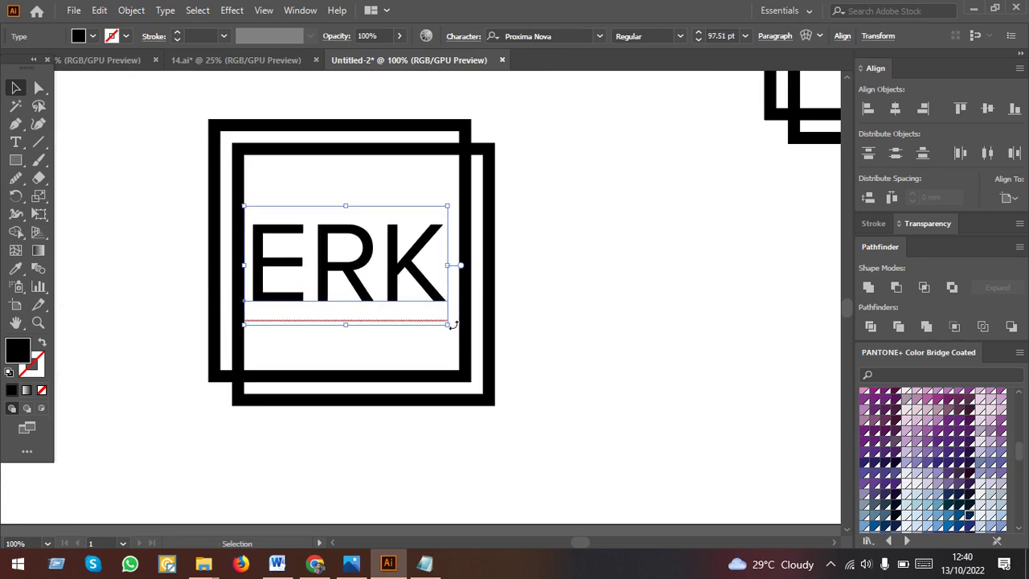
key("Right")
key("Right")
key("Right")
Outline the ERK text, add a 1 pt stroke, expand it and unite each letter.
right_click(346, 235)
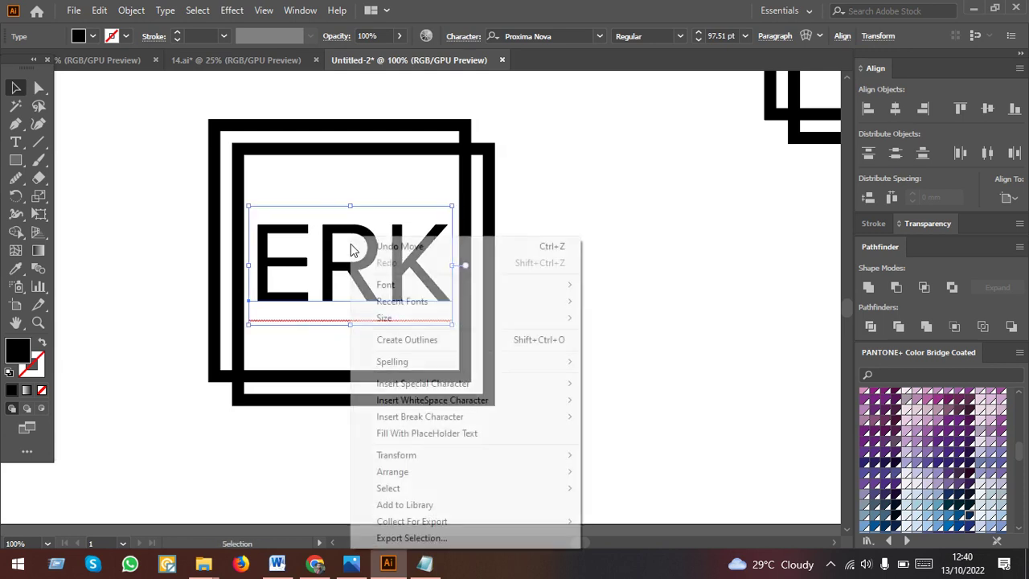
left_click(441, 337)
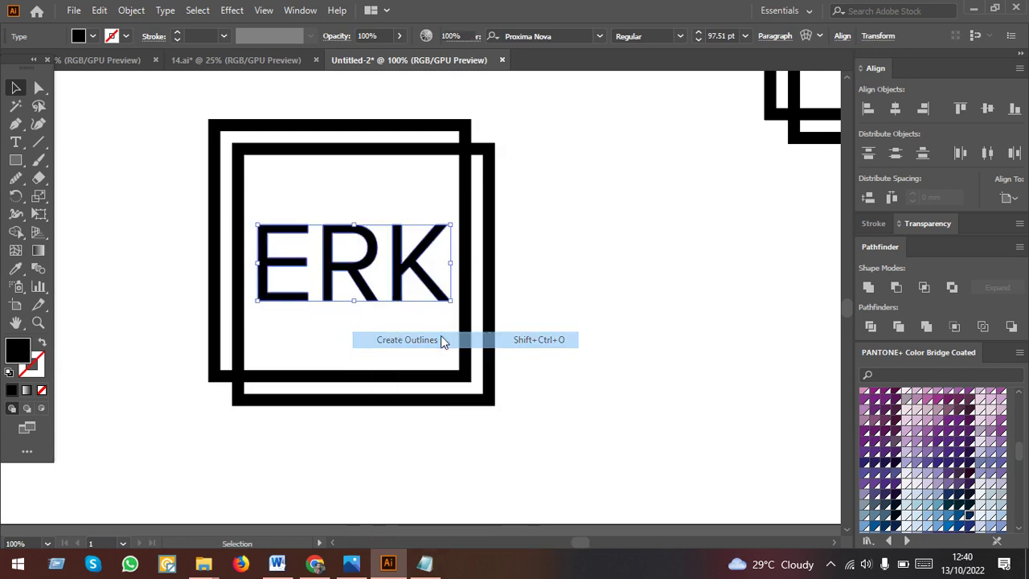
left_click(178, 32)
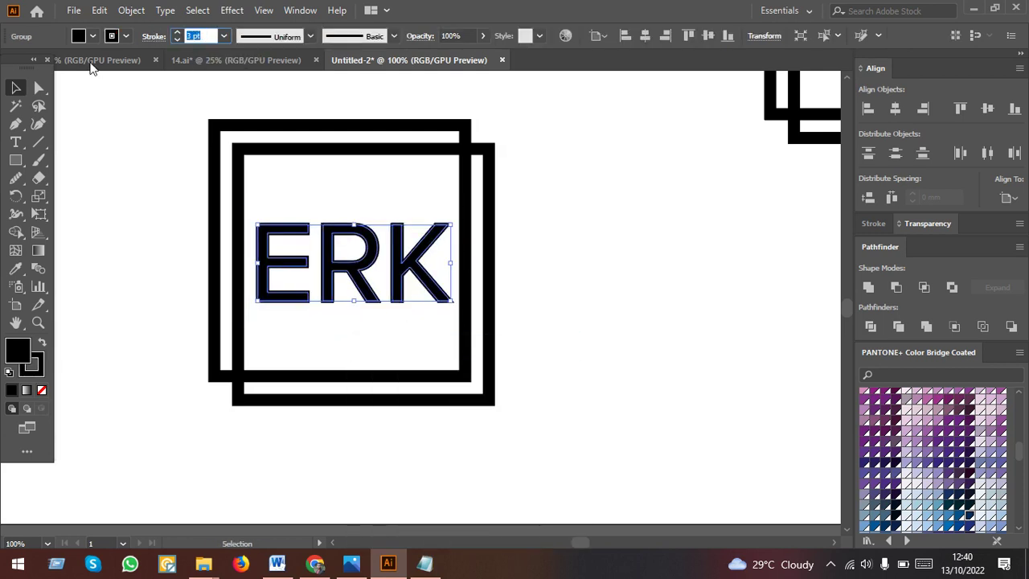
left_click(131, 11)
left_click(195, 182)
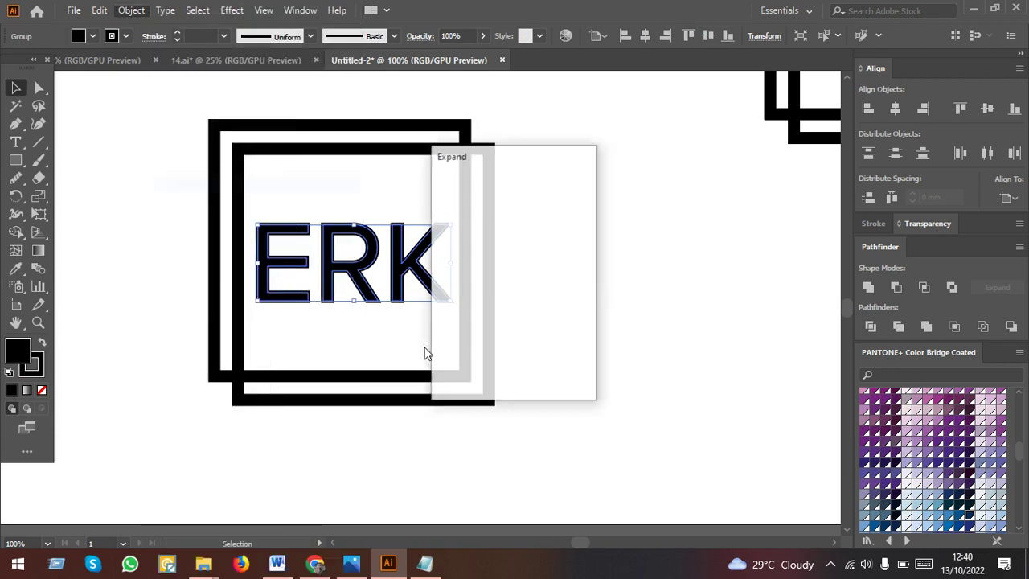
left_click(474, 374)
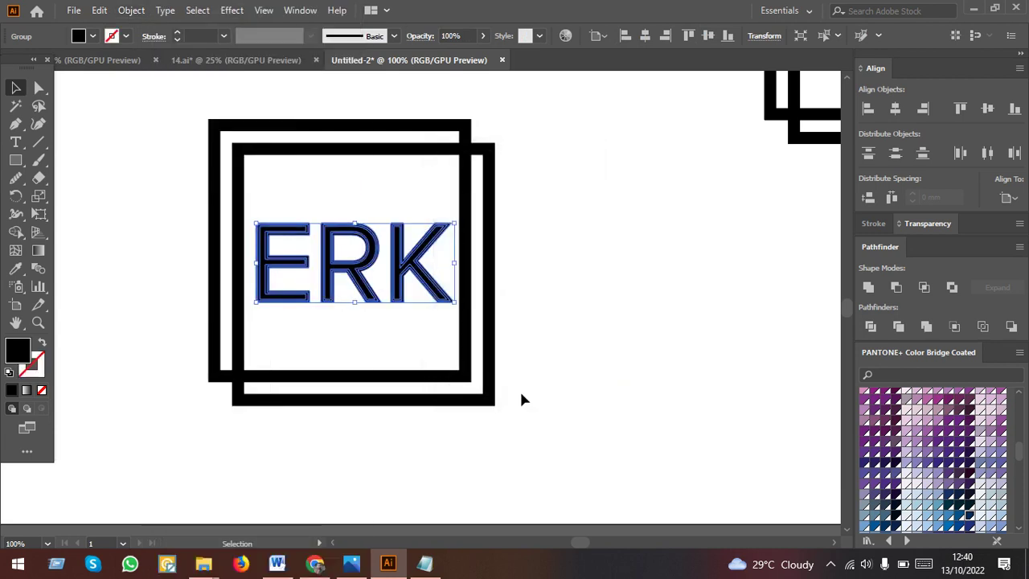
left_click(868, 287)
Expand the square frames' outlines into filled shapes and select the whole framed mark.
left_click_drag(423, 354, 421, 350)
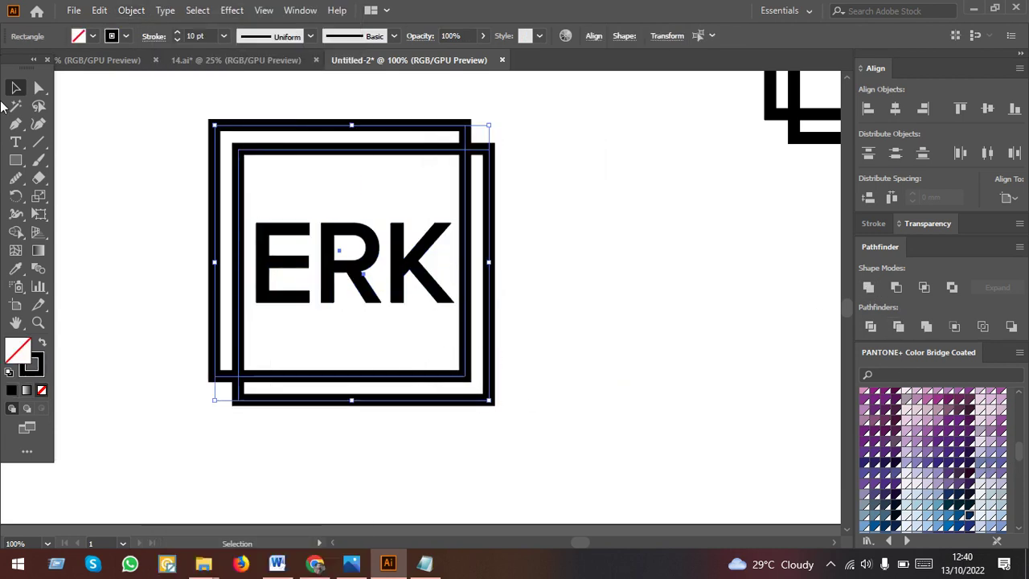
left_click(131, 10)
left_click(194, 183)
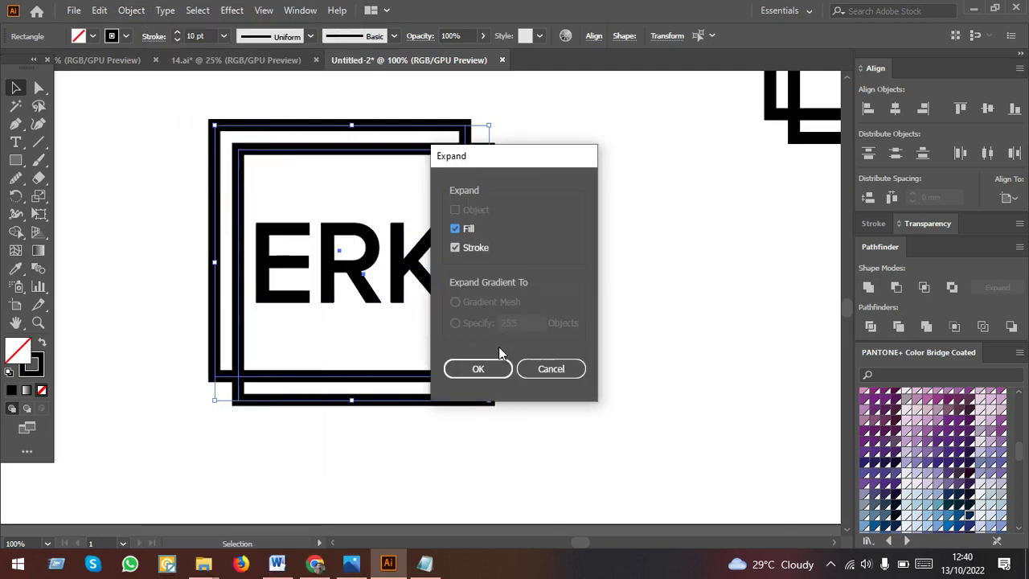
key("Return")
left_click_drag(631, 416, 460, 361)
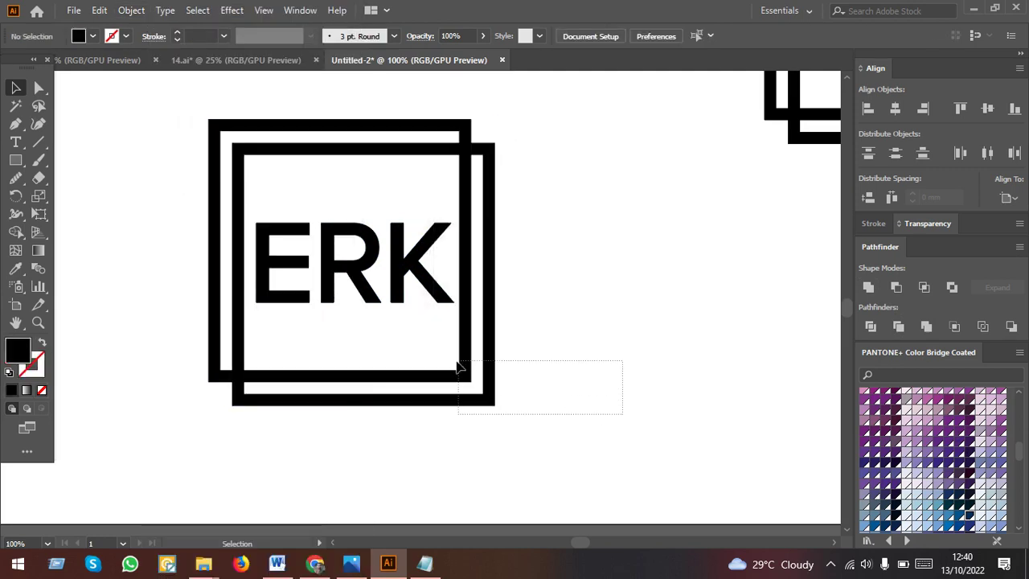
left_click(239, 422)
left_click_drag(574, 424, 408, 361)
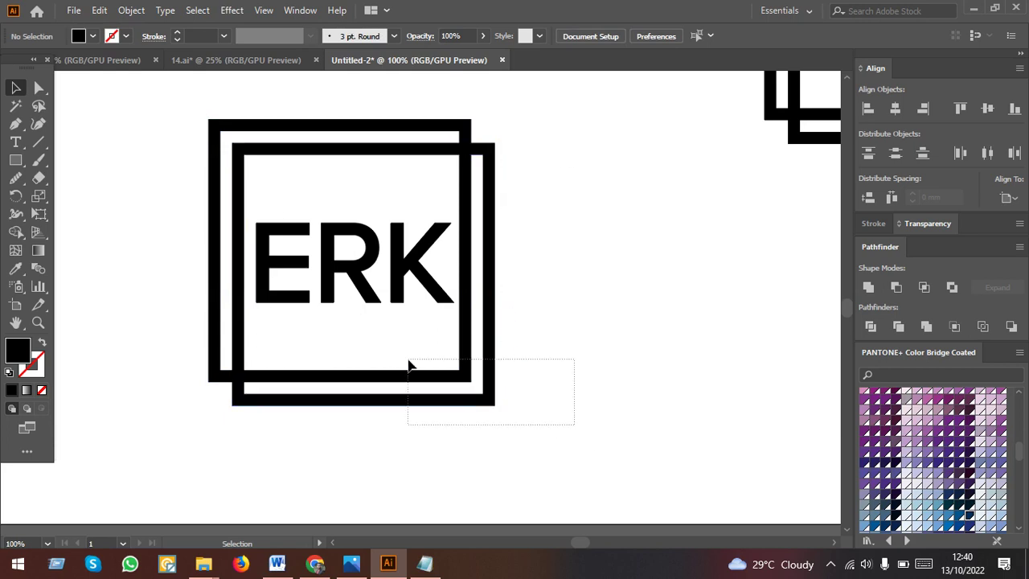
Recolour the framed ERK mark navy, sampled from the K diamond.
key("v")
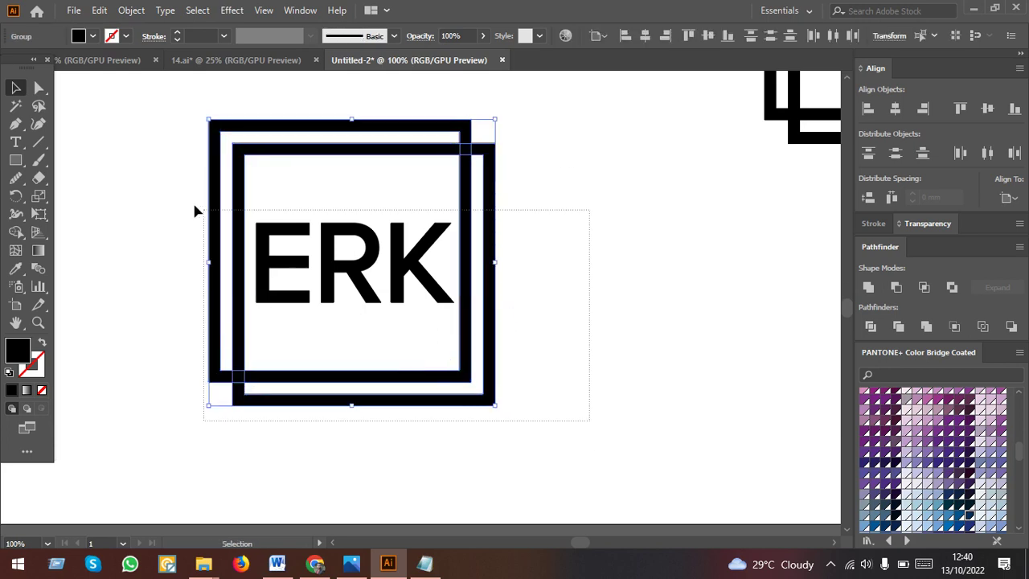
scroll(298, 326, "down", 2)
left_click(15, 269)
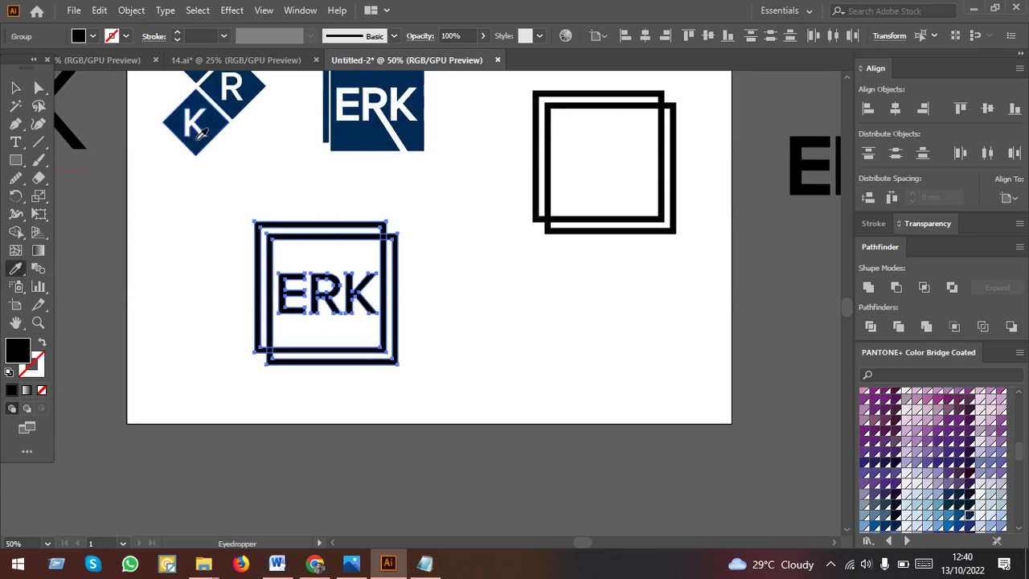
left_click(201, 133)
left_click(15, 87)
left_click(455, 362)
Move the empty double square off the artboard and copy the framed ERK logo beside the square logo.
mouse_move(495, 394)
left_mouse_down()
mouse_move(273, 274)
mouse_move(277, 322)
left_mouse_up()
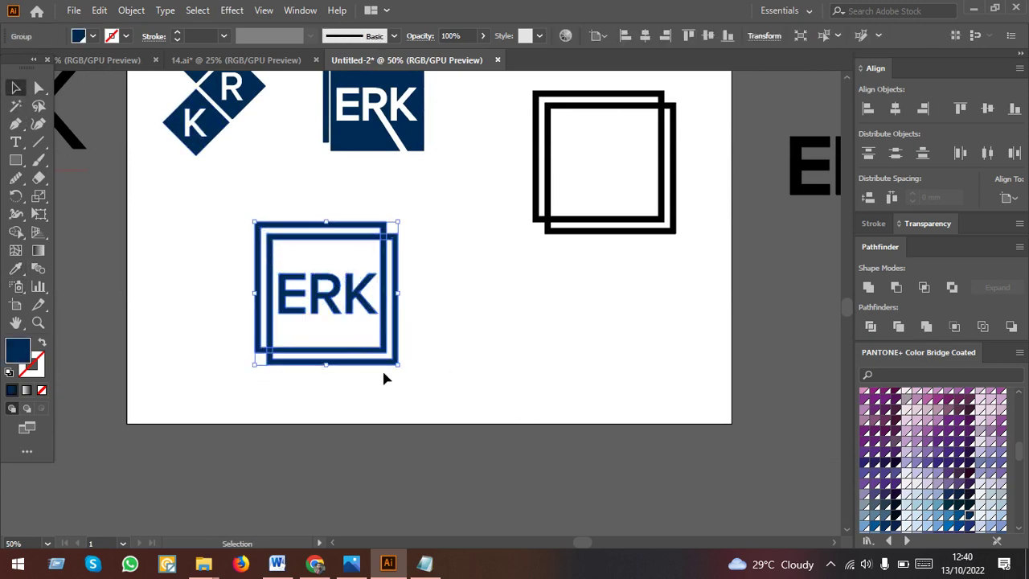
scroll(383, 378, "down", 2)
left_click(488, 299)
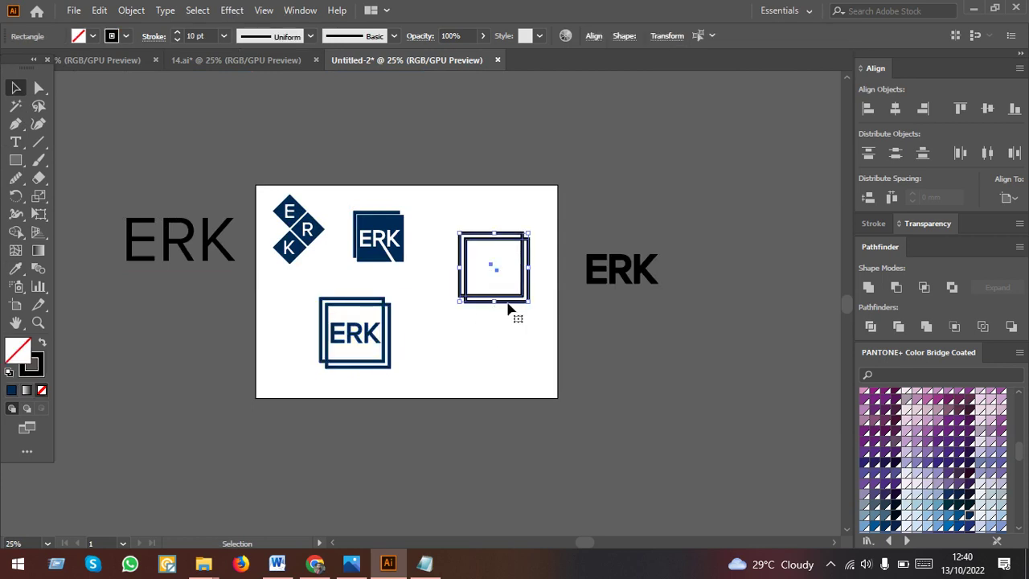
left_click_drag(515, 297, 689, 392)
left_click(352, 329)
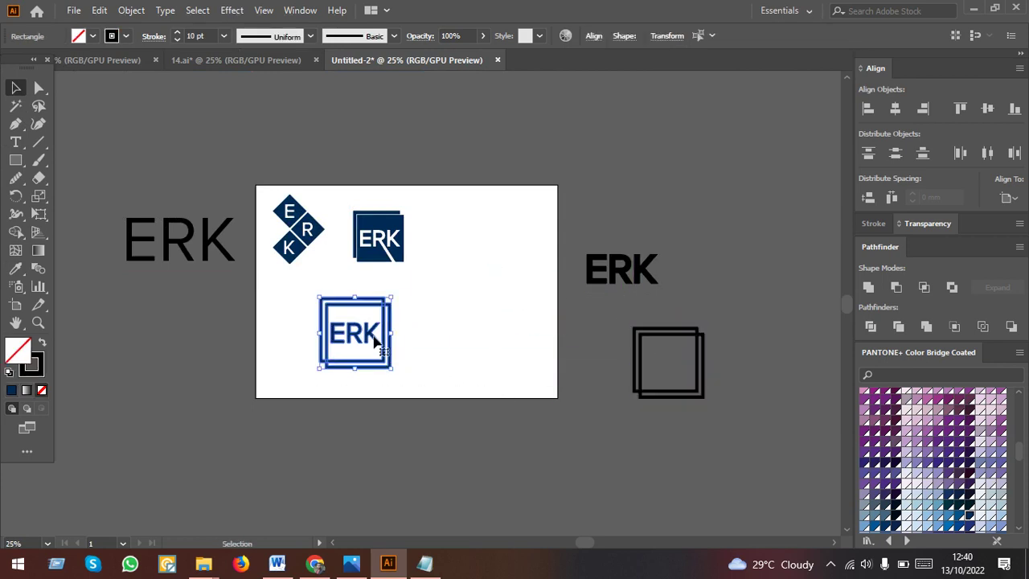
left_click_drag(352, 328, 467, 241)
Ungroup the lower framed logo and enlarge the ERK lettering past the frame edges.
scroll(348, 349, "up", 2)
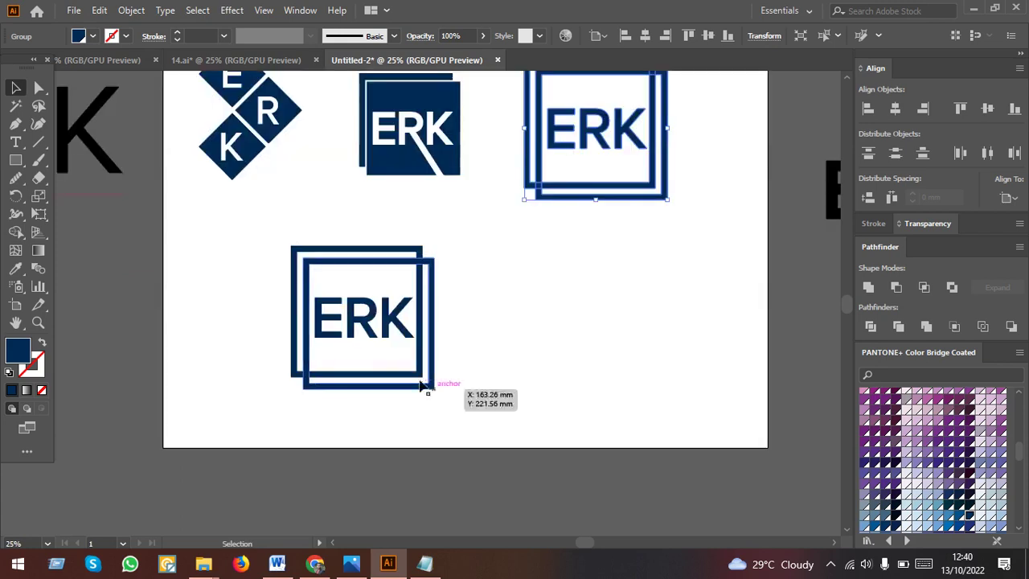
scroll(406, 362, "up", 1)
left_click(341, 304)
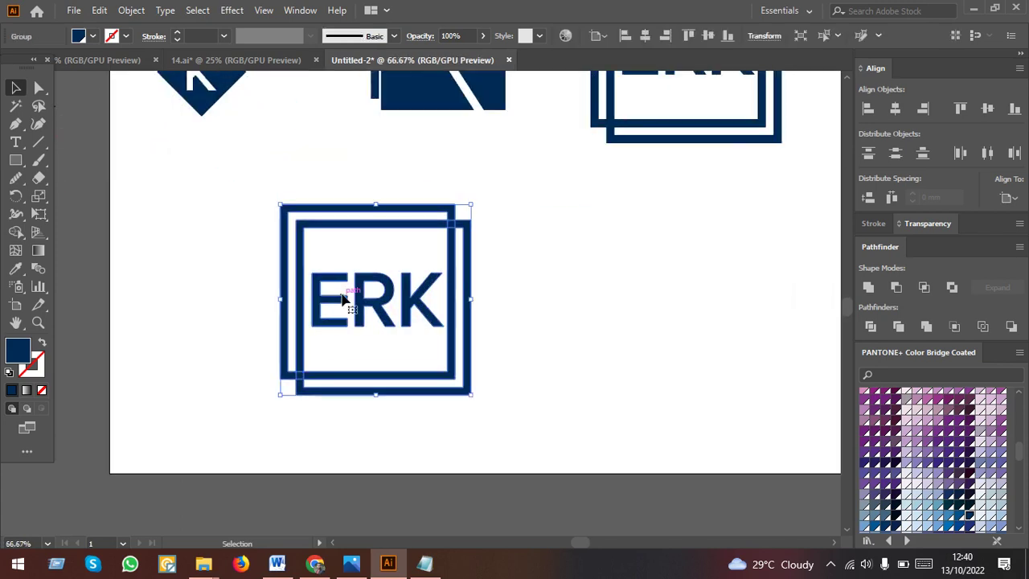
right_click(342, 304)
left_click(418, 157)
left_click(487, 333)
scroll(487, 333, "up", 1)
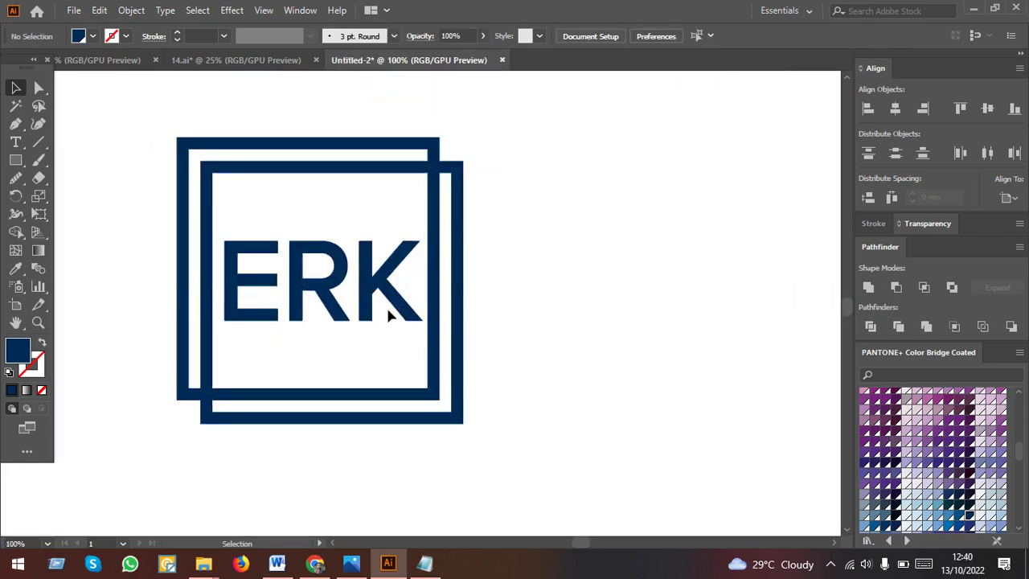
left_click(386, 304)
left_click_drag(422, 320, 479, 355)
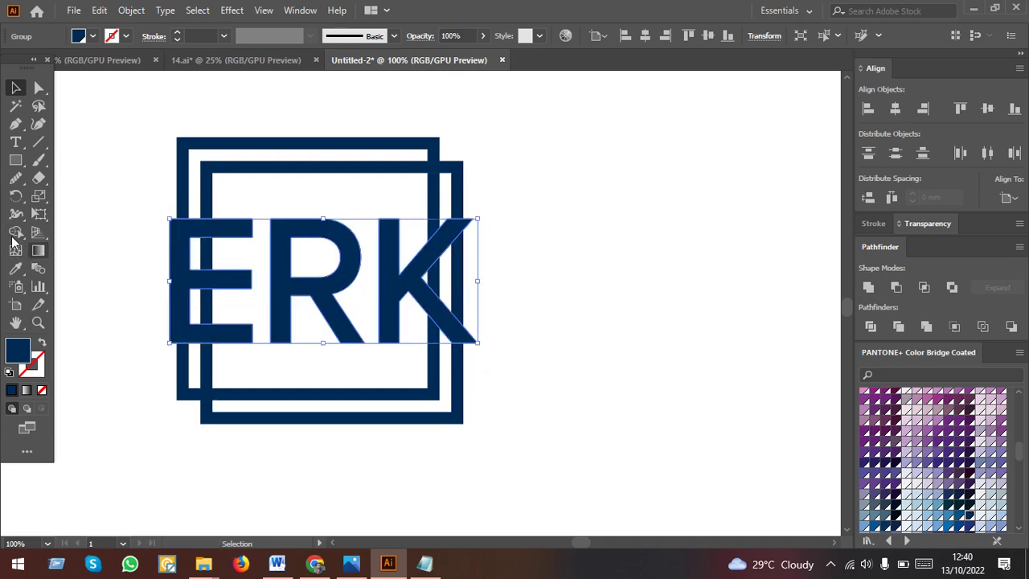
Draw a rectangle across the logo's middle and centre it on the frame squares.
left_click(16, 161)
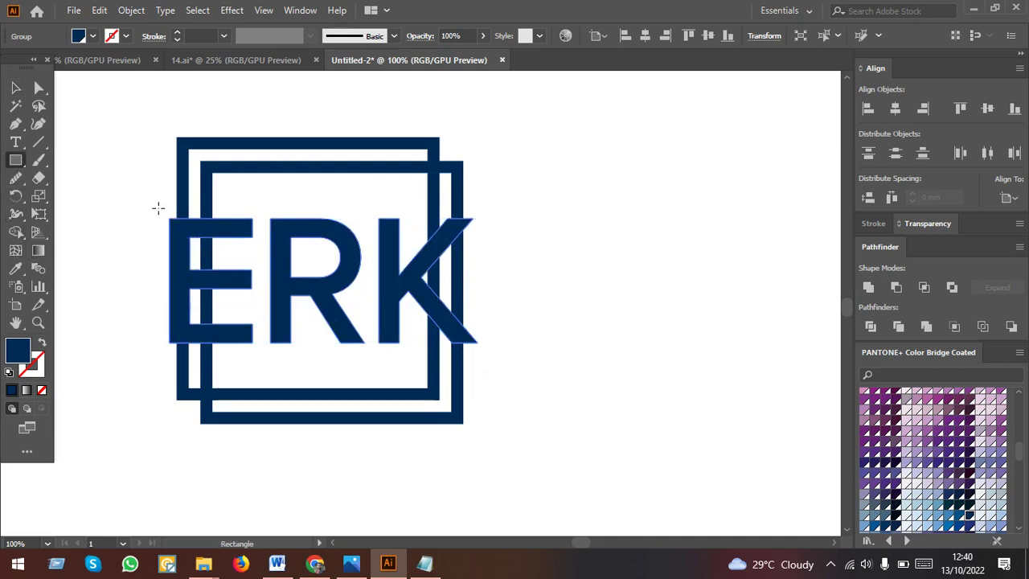
mouse_move(151, 207)
left_mouse_down()
mouse_move(518, 348)
mouse_move(519, 361)
left_mouse_up()
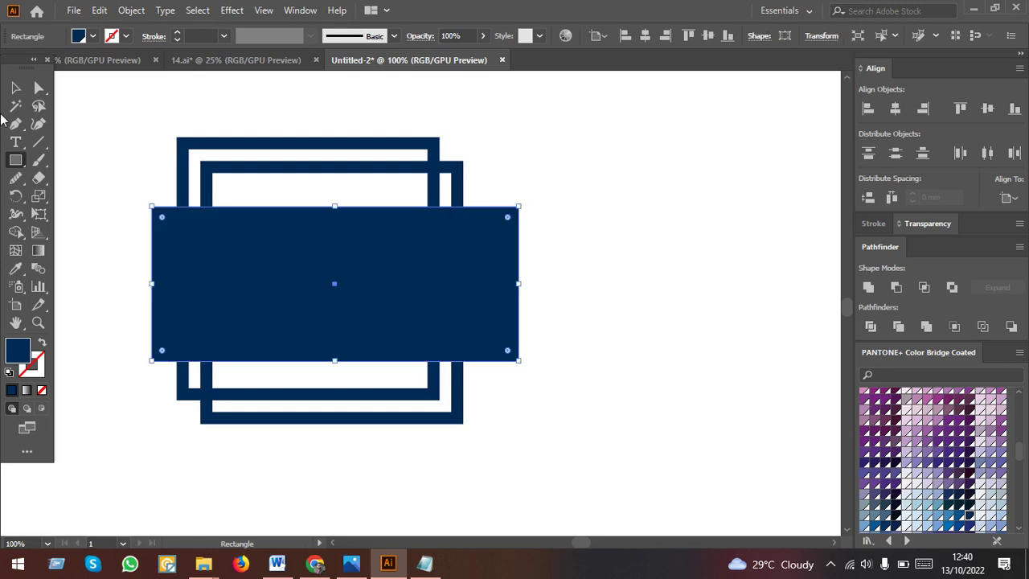
key("v")
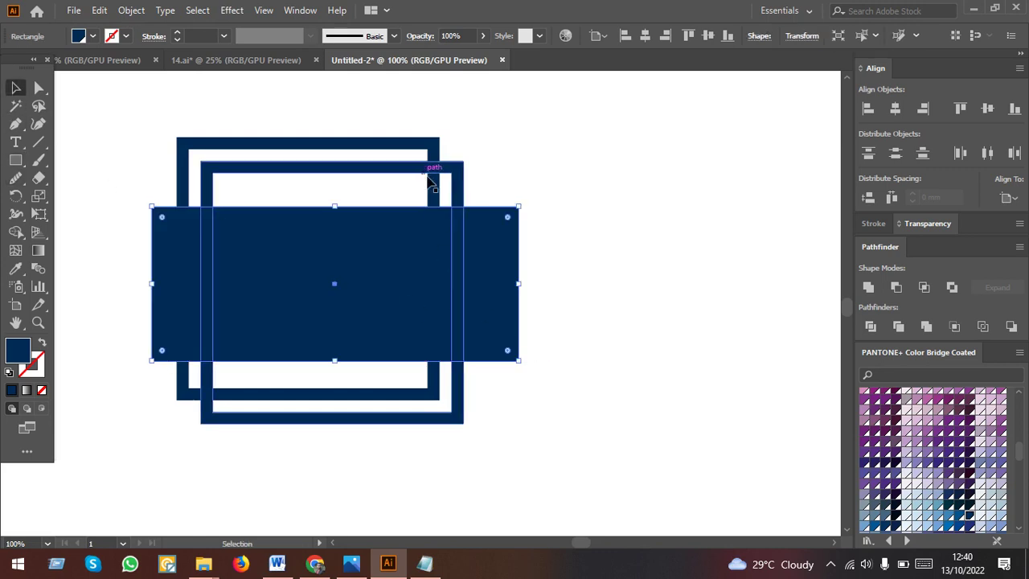
left_click(416, 187)
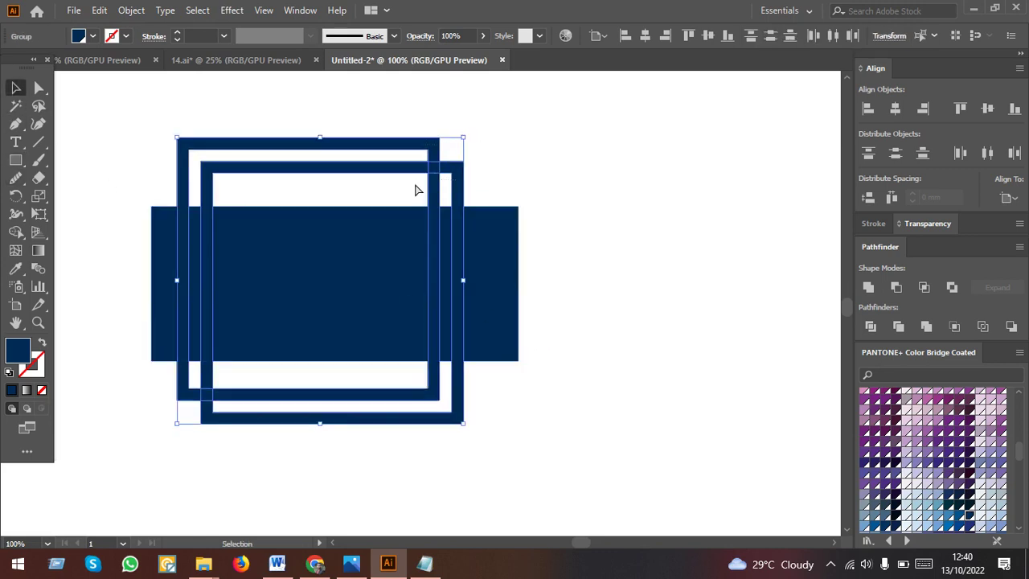
left_click(515, 230)
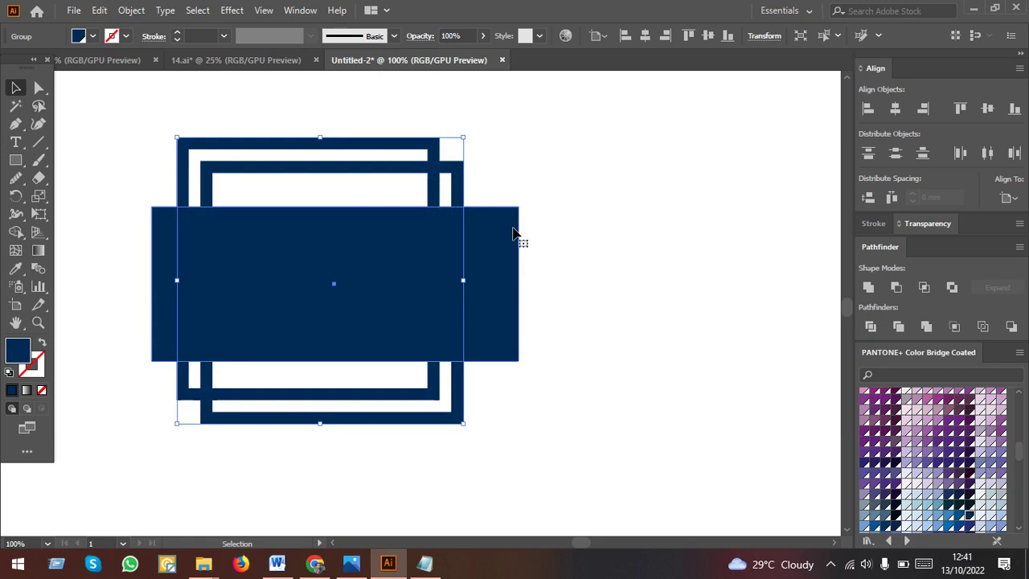
left_click(444, 173, "shift")
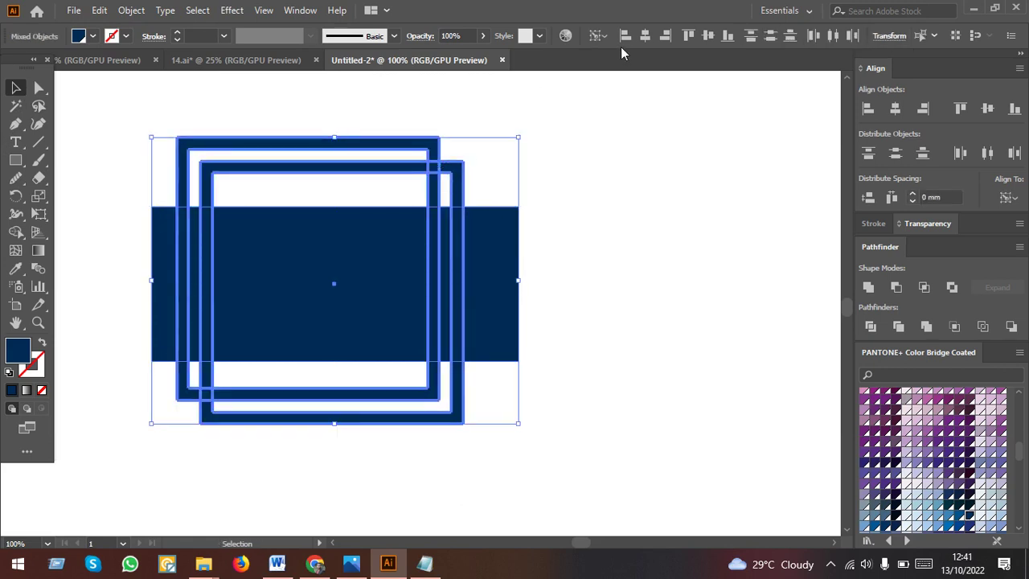
left_click(644, 37)
left_click(709, 35)
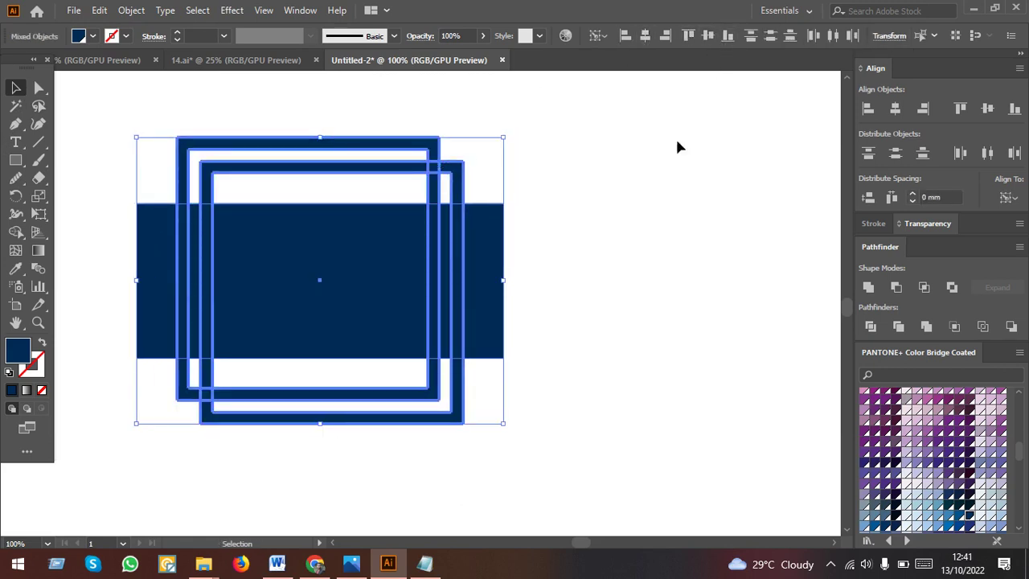
Delete the rectangle and frame sections behind ERK with Shape Builder, leaving bracket shapes.
left_click(554, 238)
left_click(463, 239)
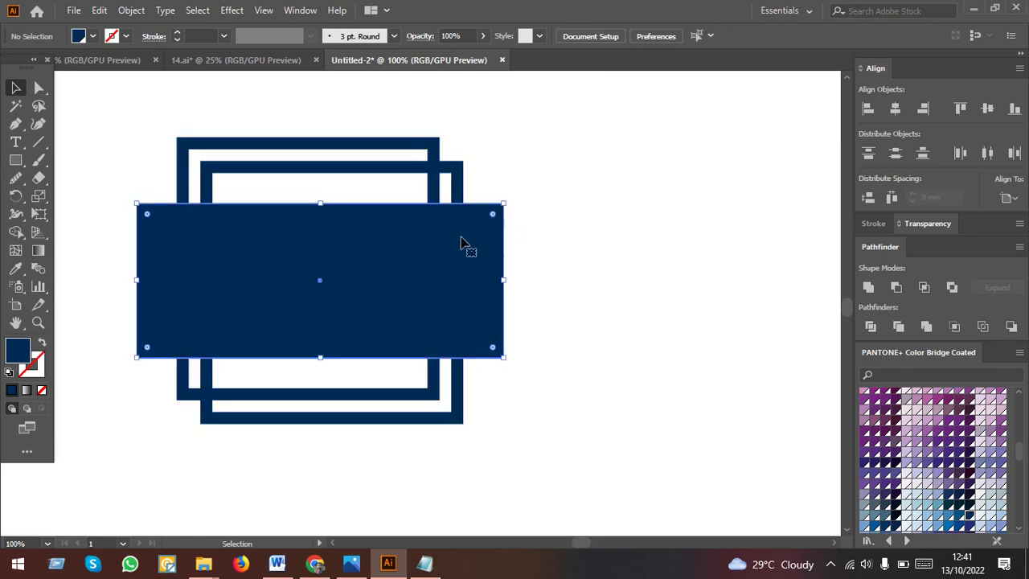
left_click(436, 173, "shift")
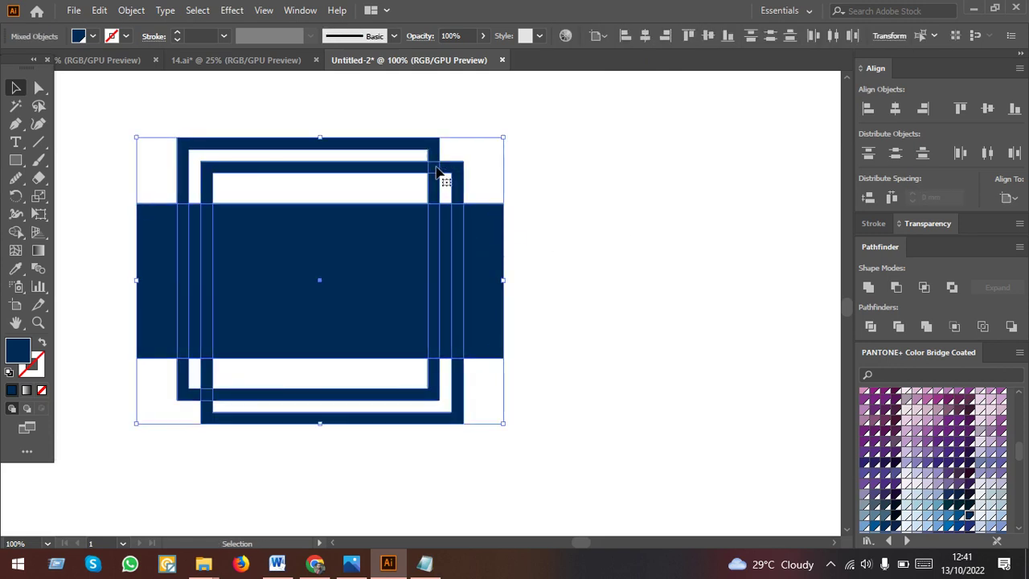
left_click(22, 214)
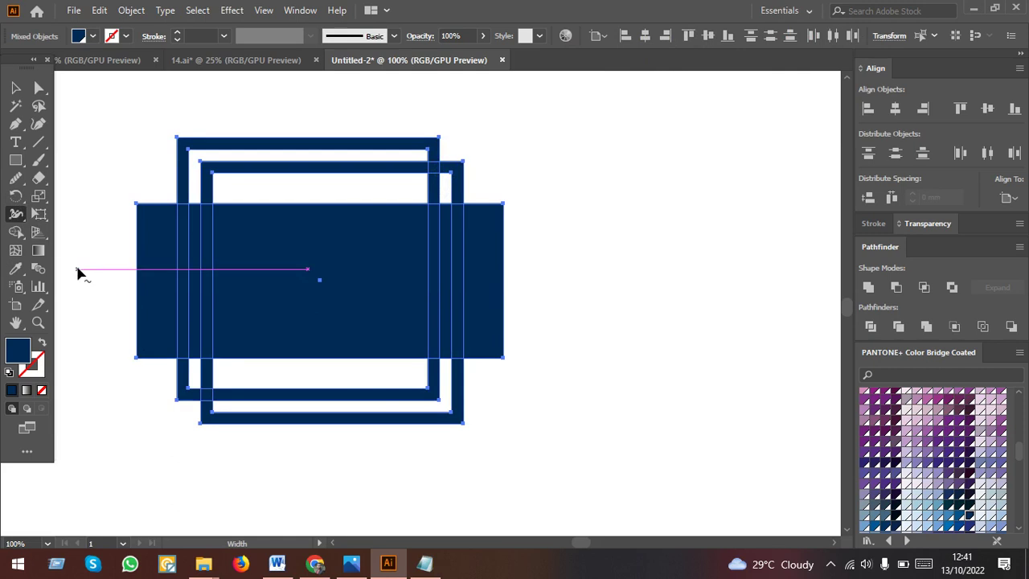
left_click(18, 232)
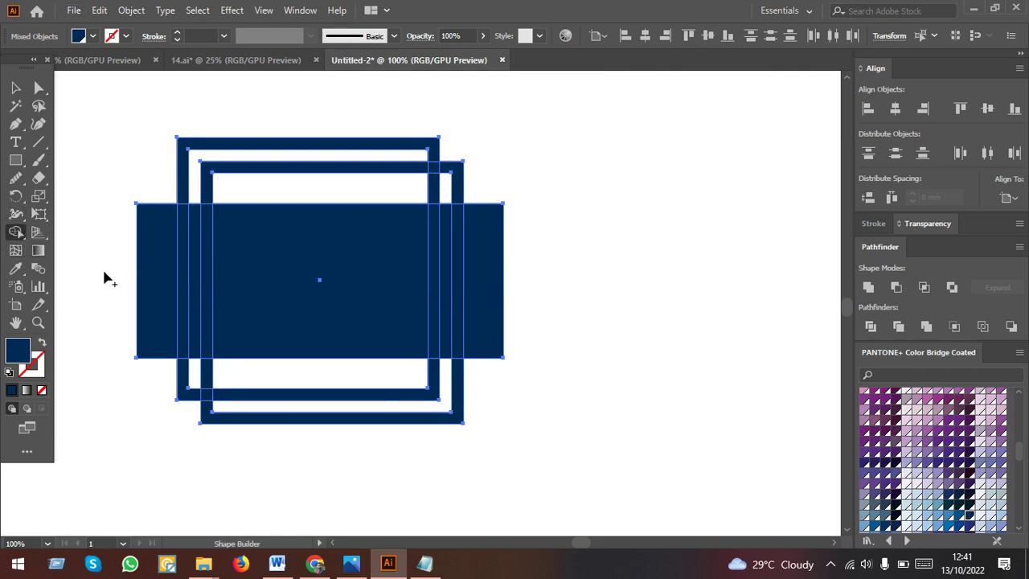
left_click_drag(103, 274, 557, 291)
Zoom out on the artboard and select the broken-frame ERK logo group.
left_click(15, 87)
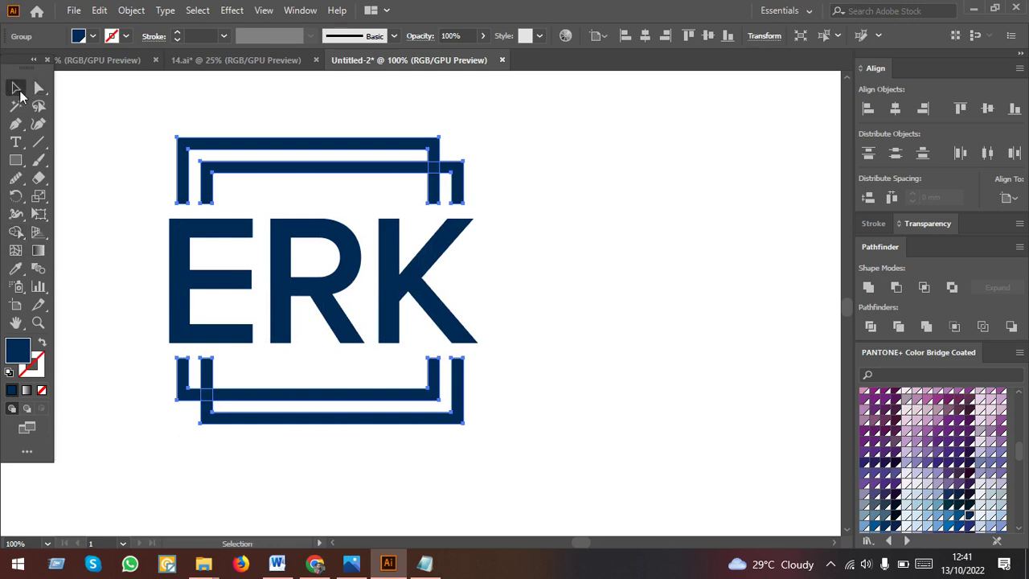
left_click(505, 372)
key("ctrl+minus")
left_click(296, 207)
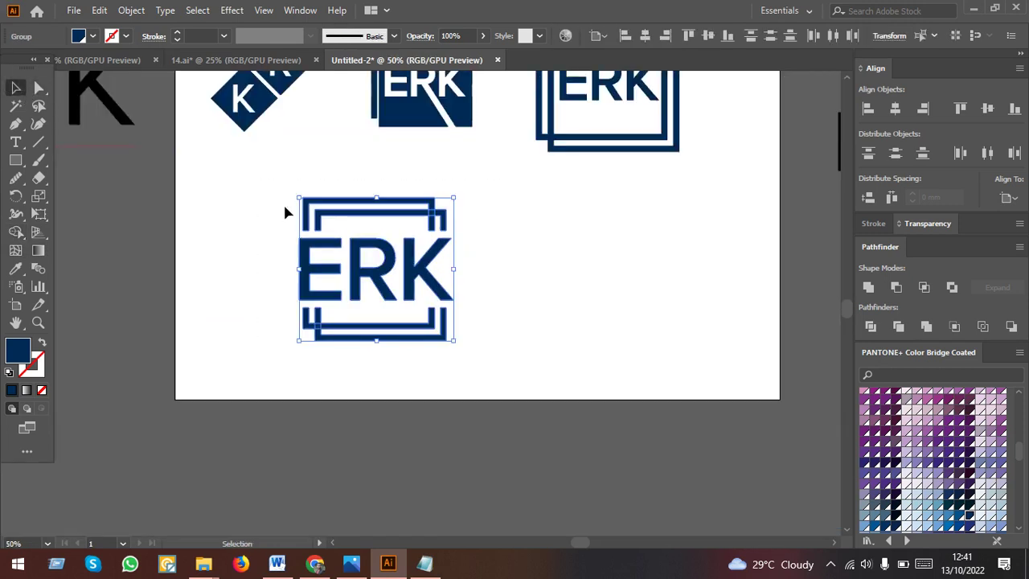
scroll(454, 334, "up", 2)
scroll(454, 335, "down", 1, "alt")
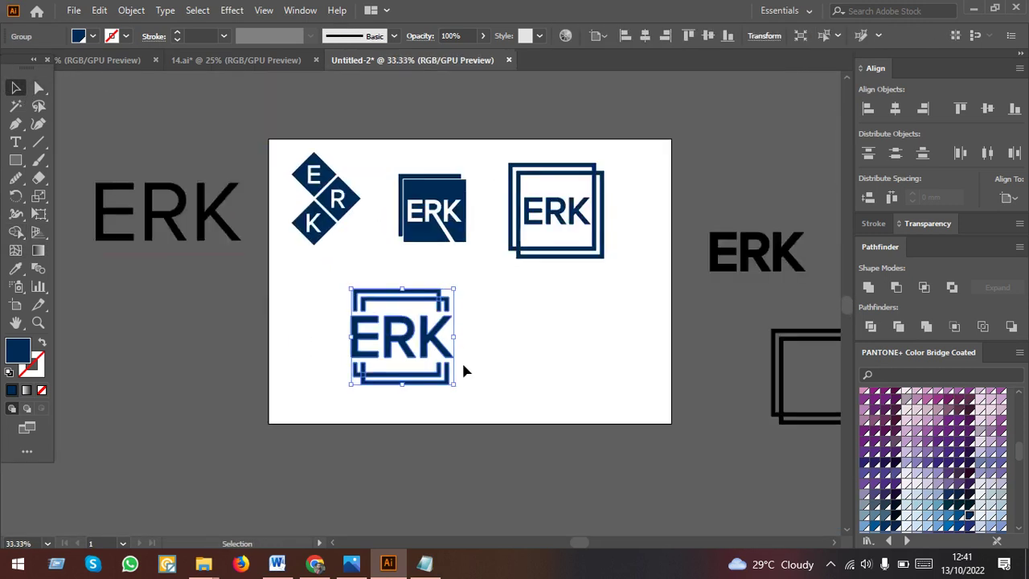
left_click(451, 392, "shift")
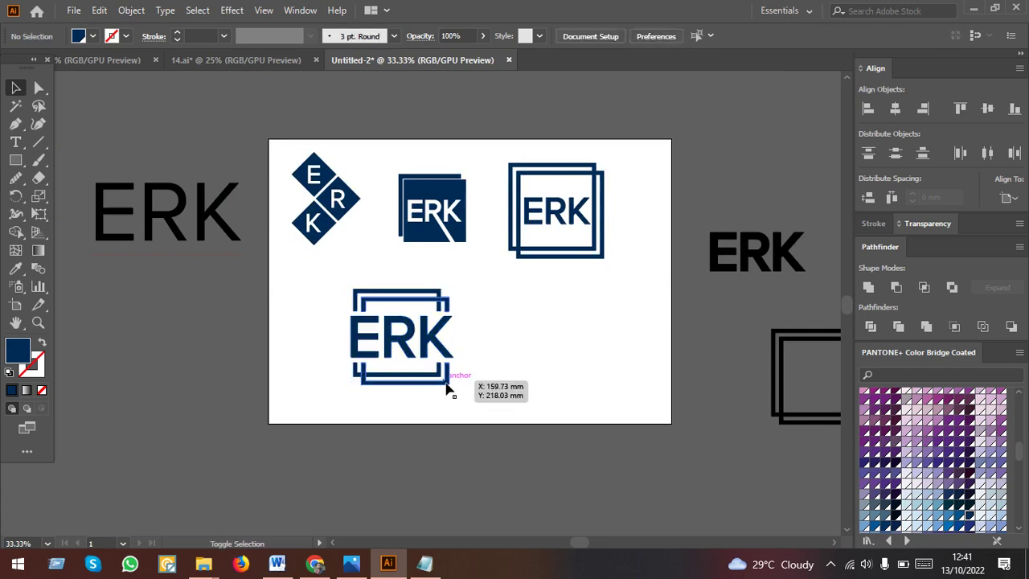
left_click(451, 391, "shift")
Scale the broken-frame ERK logo down from a corner so it sits below the diamond logo.
left_click_drag(467, 397, 345, 273)
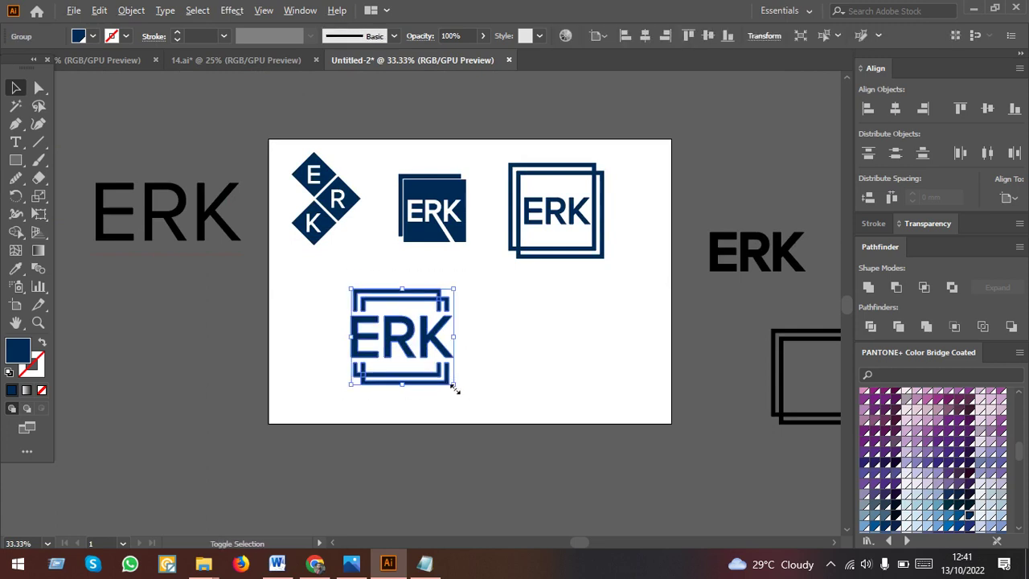
mouse_move(454, 388)
left_mouse_down()
mouse_move(439, 365)
mouse_move(338, 306)
left_mouse_up()
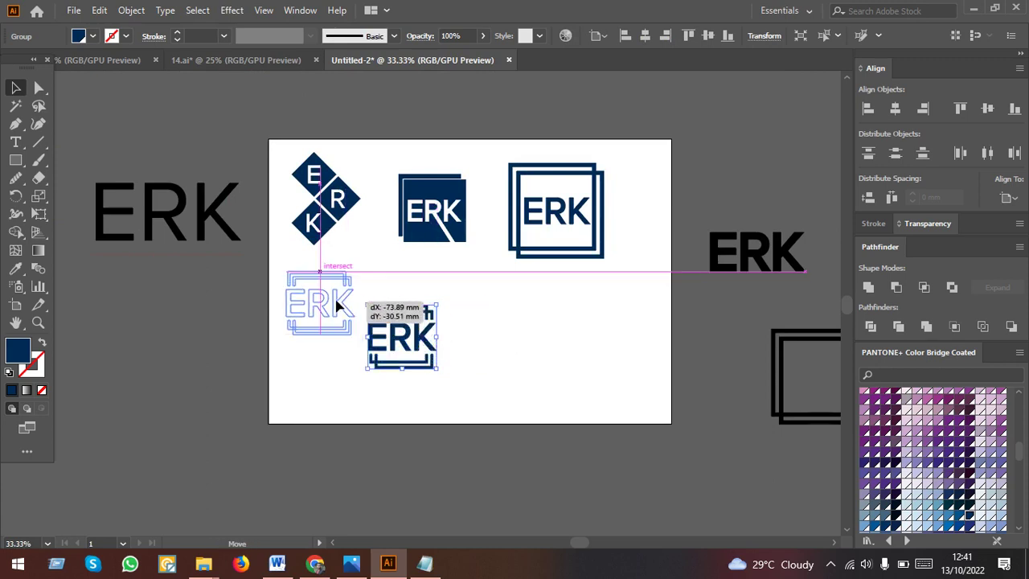
left_click(455, 390)
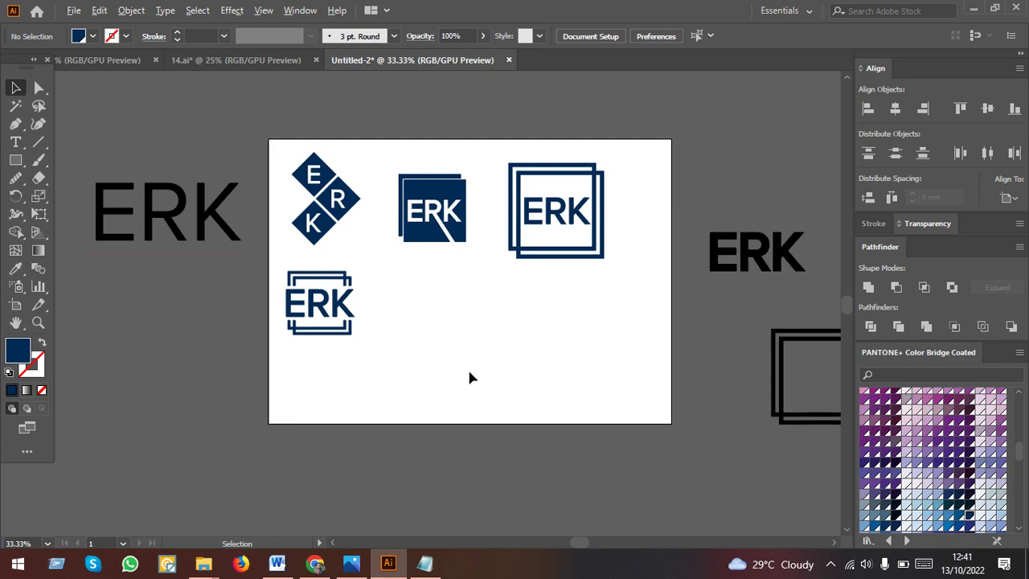
Zoom in on the ERK logos and pick the Polygon Tool from the shape tools.
left_click_drag(406, 378, 378, 369)
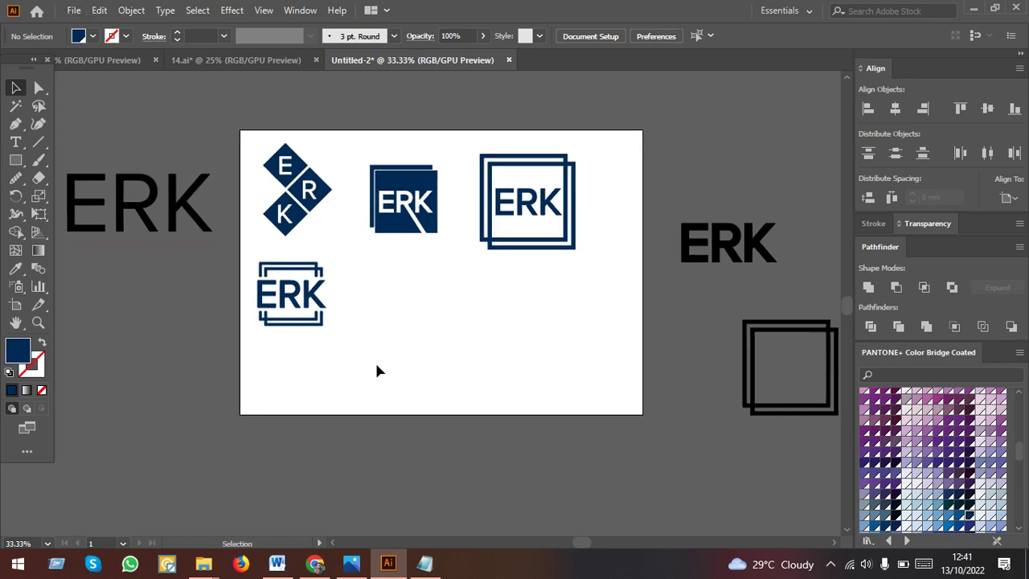
scroll(340, 344, "up", 1)
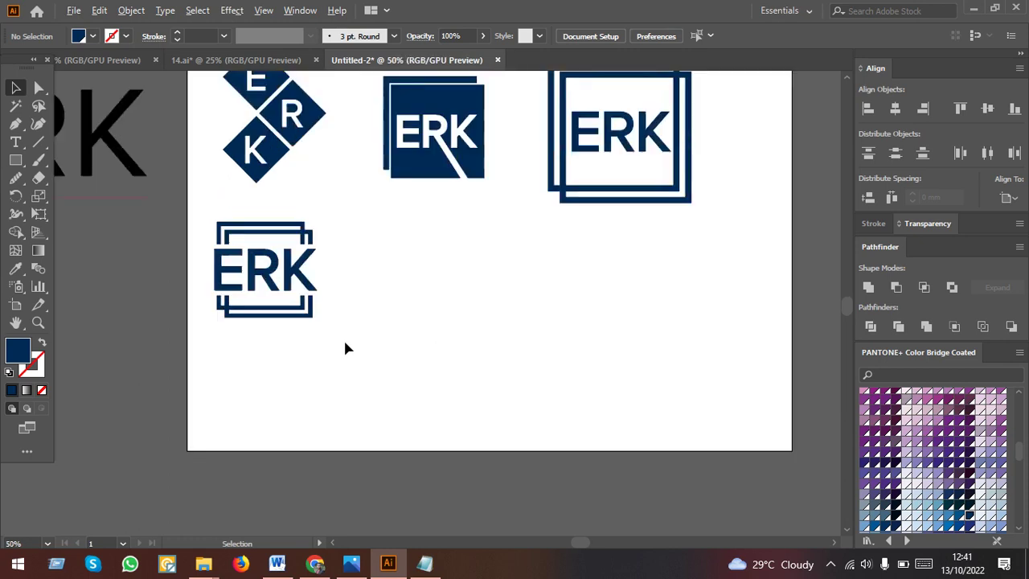
left_click_drag(432, 359, 387, 378)
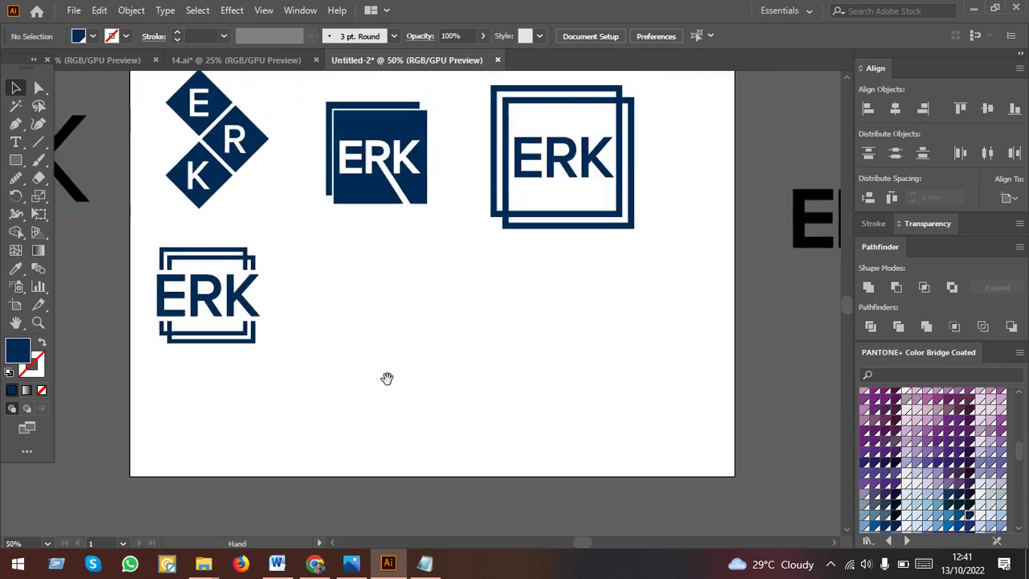
left_click(15, 164)
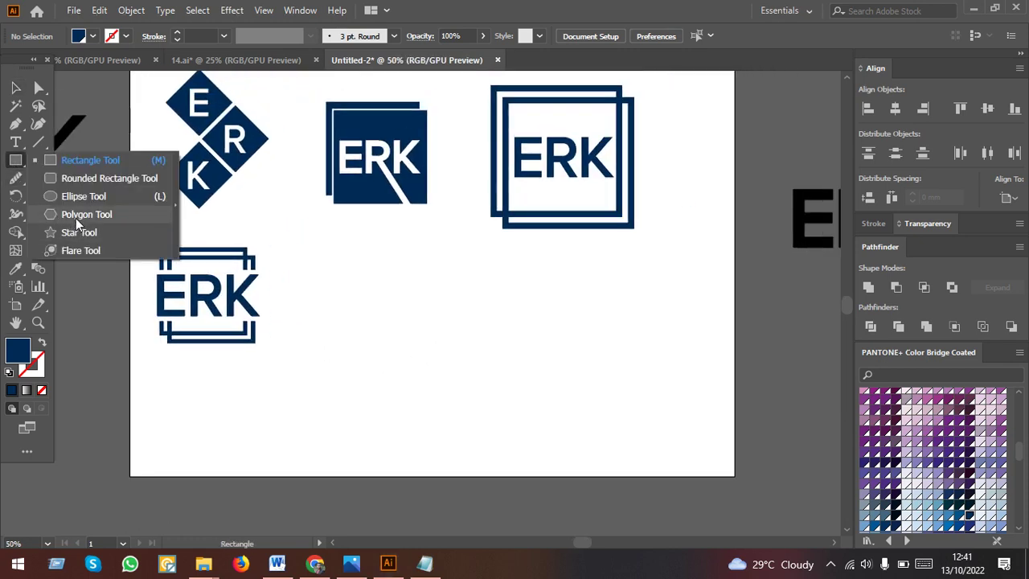
left_click(80, 214)
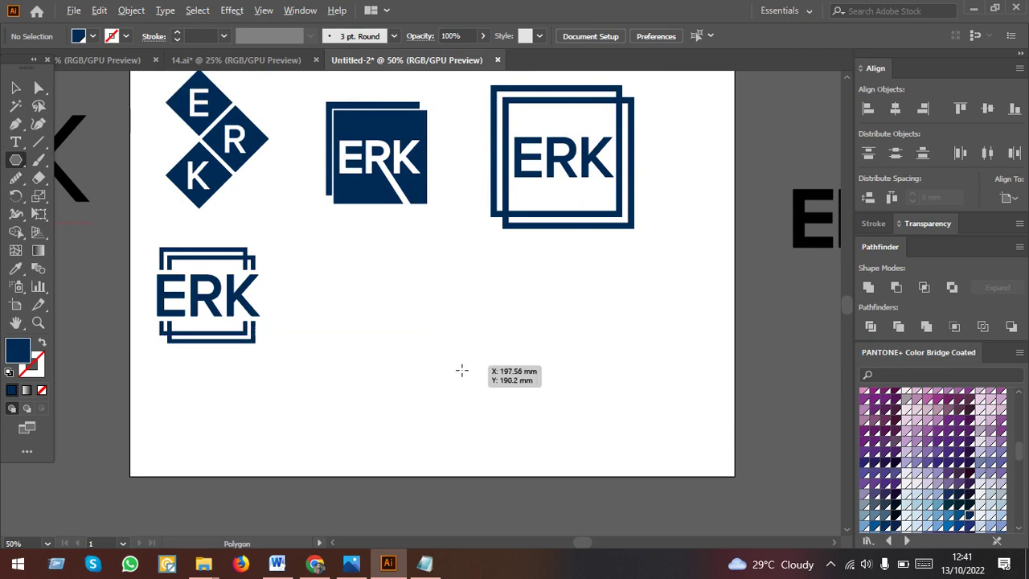
Draw a navy hexagon below the ERK logos and nudge it slightly up and left.
left_click_drag(461, 371, 515, 429)
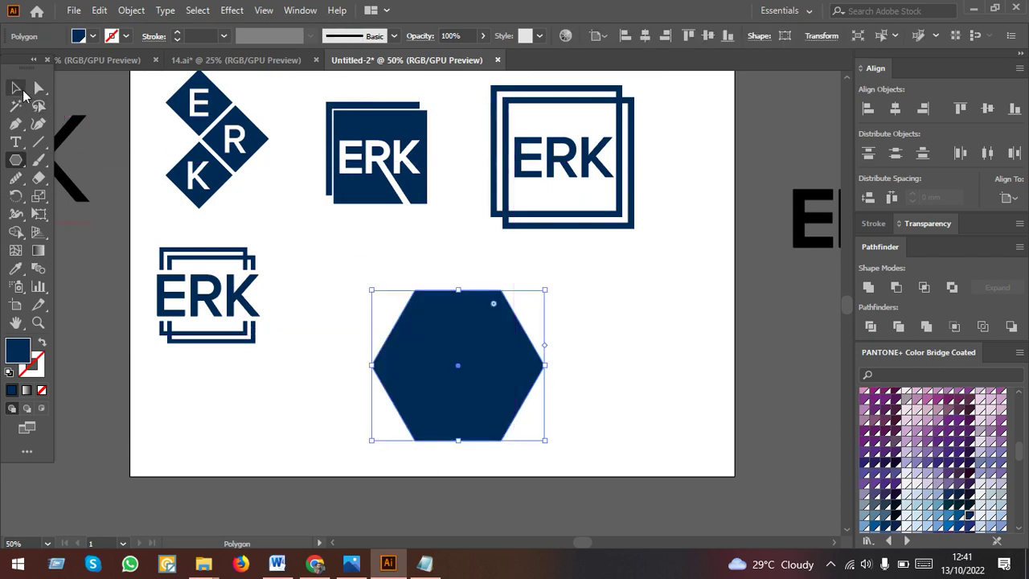
left_click(17, 88)
left_click_drag(439, 385, 426, 365)
scroll(484, 439, "up", 1)
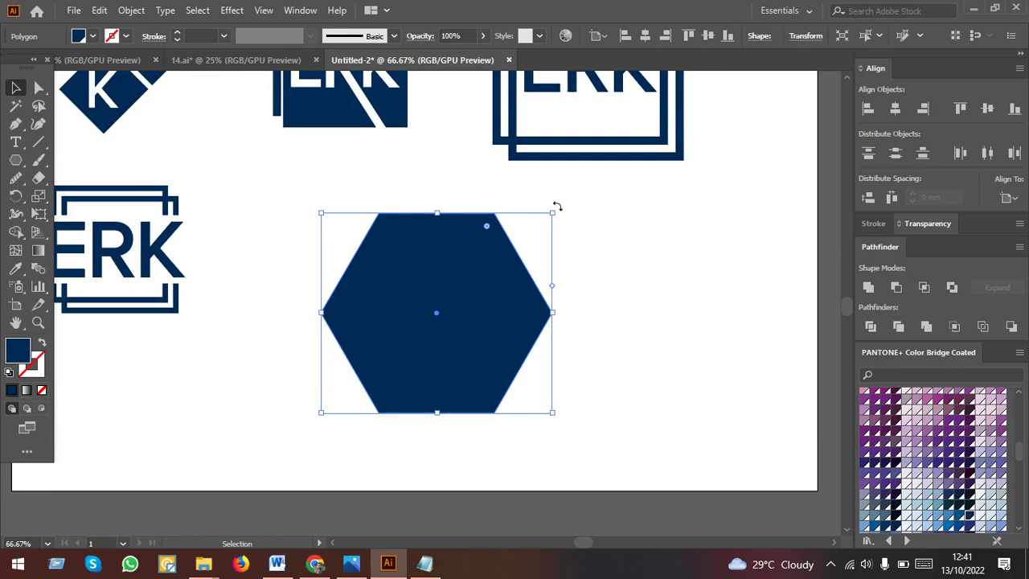
Rotate the hexagon to a slight tilt.
left_click_drag(557, 207, 591, 300)
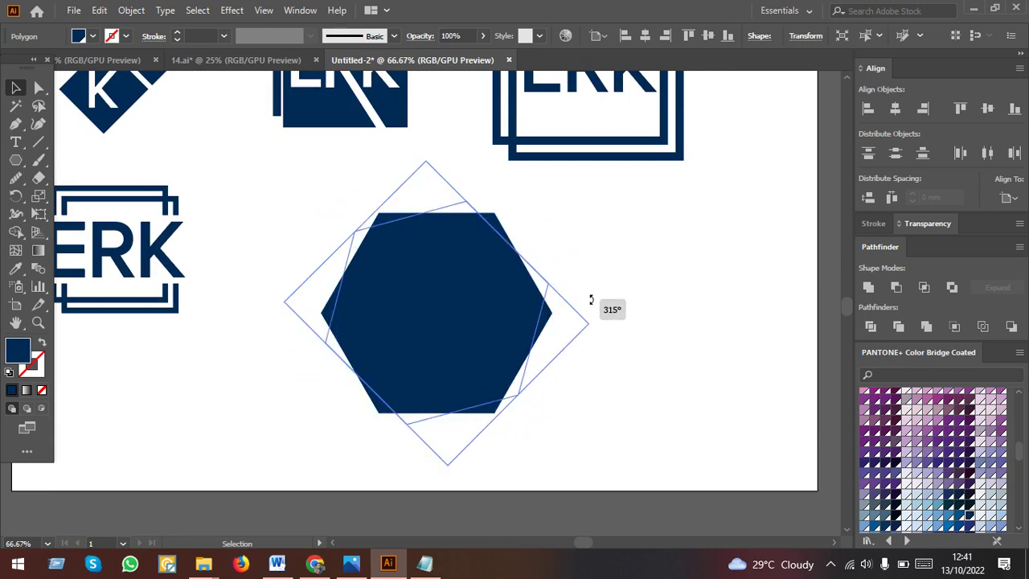
left_click_drag(591, 300, 587, 289)
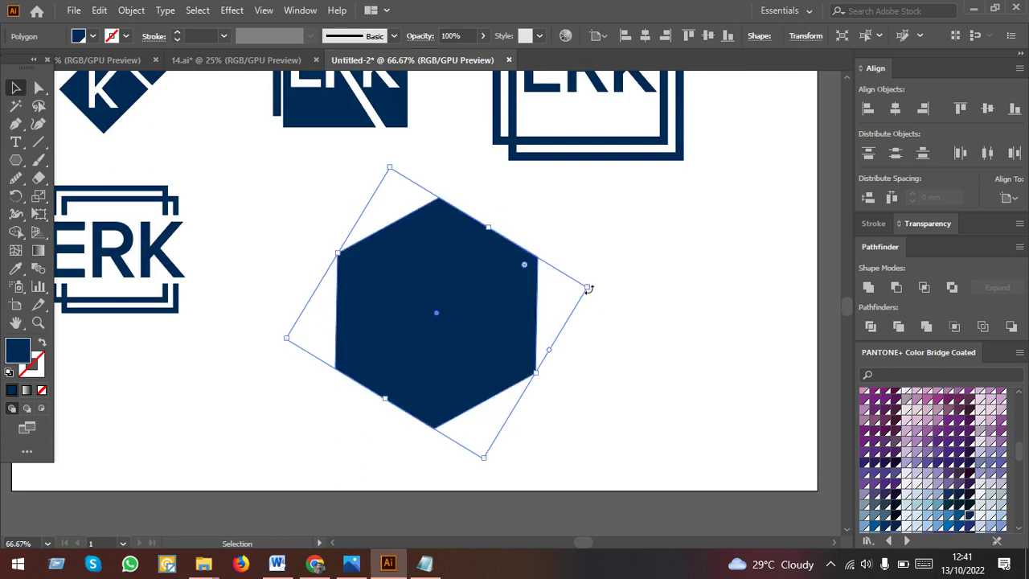
left_click(509, 407)
left_click(435, 413)
left_click_drag(490, 466, 478, 460)
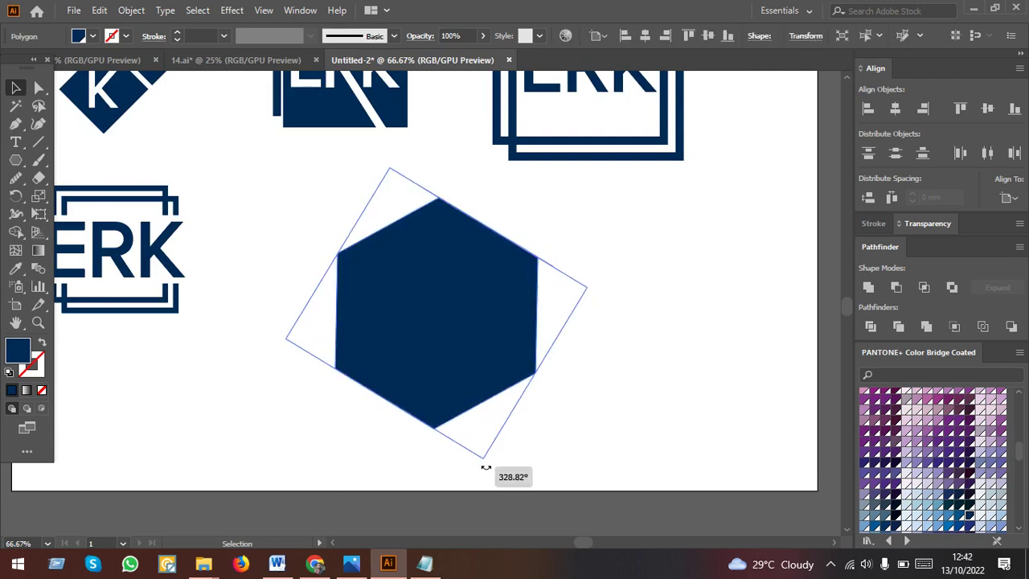
scroll(447, 453, "up", 1)
scroll(394, 378, "up", 1)
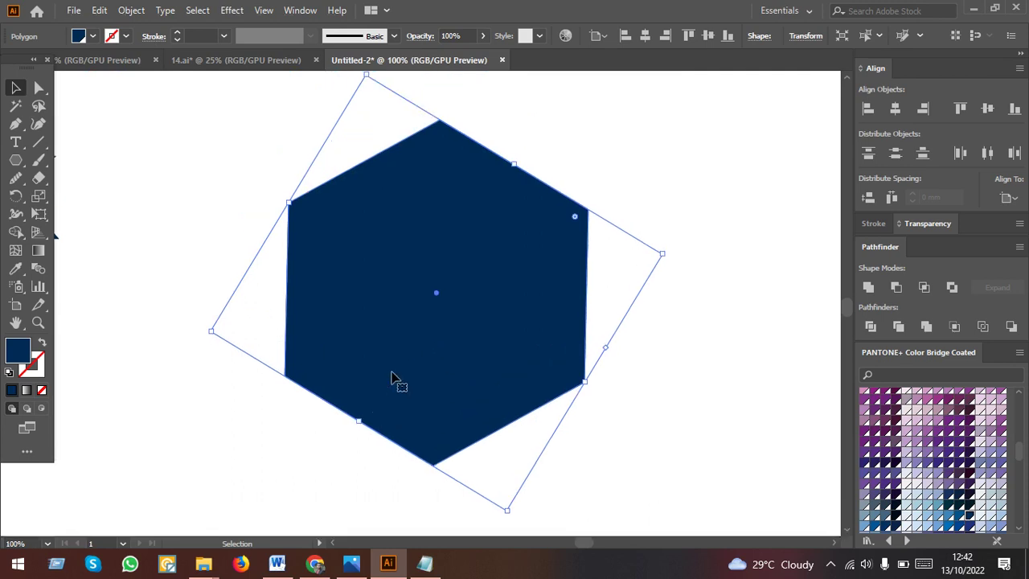
scroll(395, 373, "down", 1)
scroll(458, 326, "up", 1)
Round all of the hexagon's corners to about 7.52 mm.
left_click(37, 90)
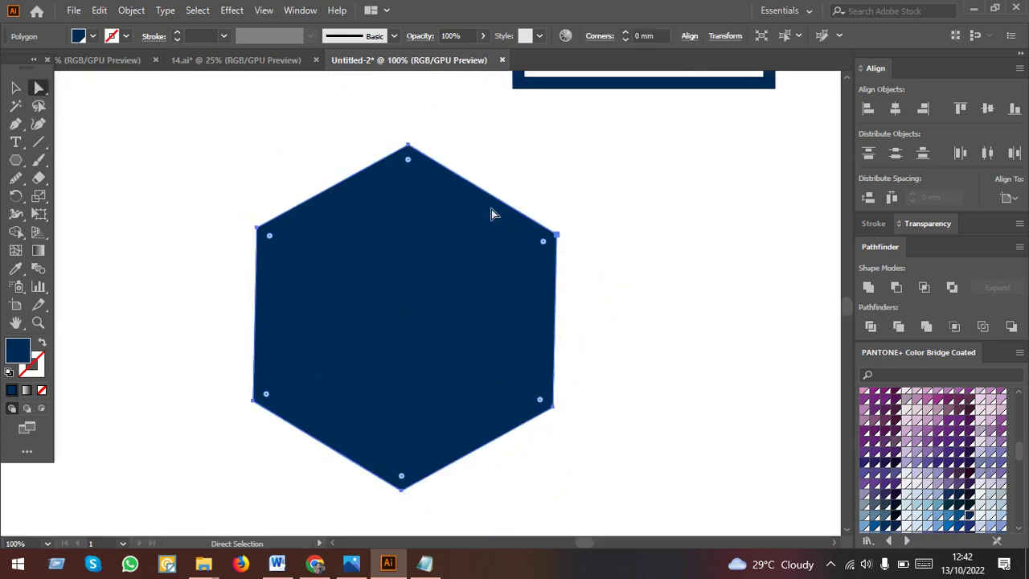
scroll(408, 169, "up", 1)
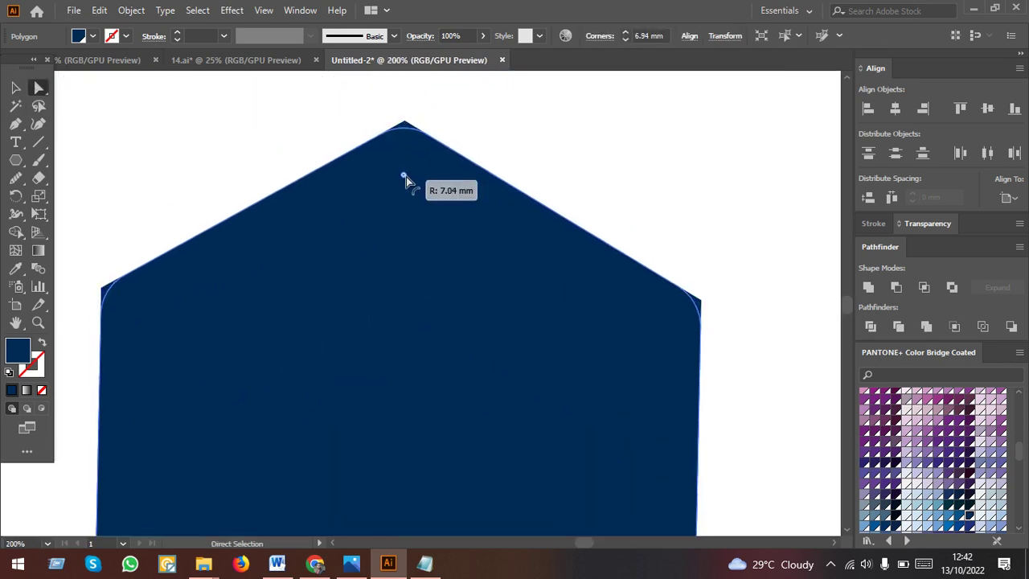
left_click_drag(404, 139, 407, 180)
scroll(554, 195, "down", 3)
scroll(679, 328, "up", 1)
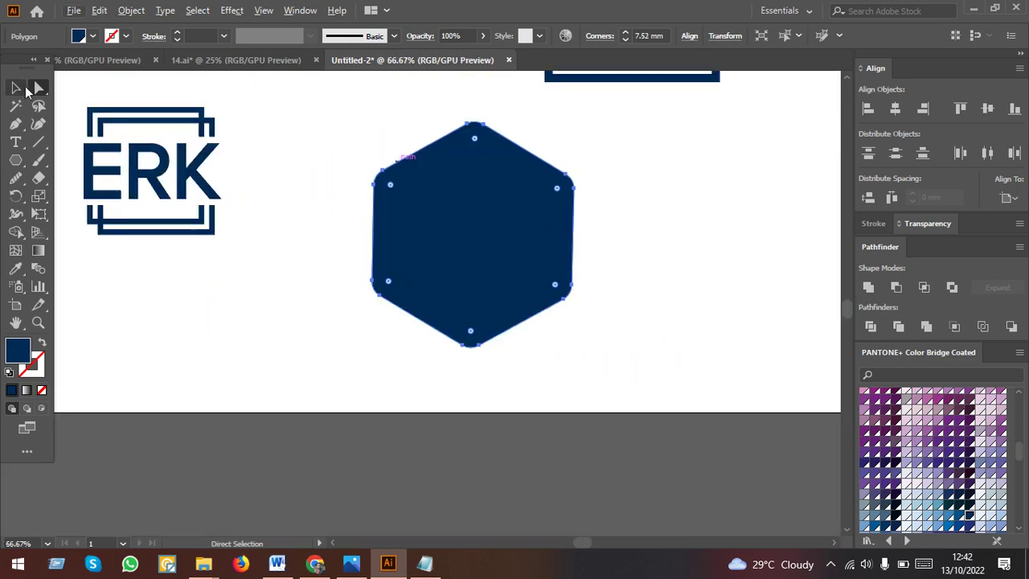
left_click(18, 89)
Create an inward offset path inside the hexagon and select the new inner path.
left_click(132, 11)
mouse_move(186, 364)
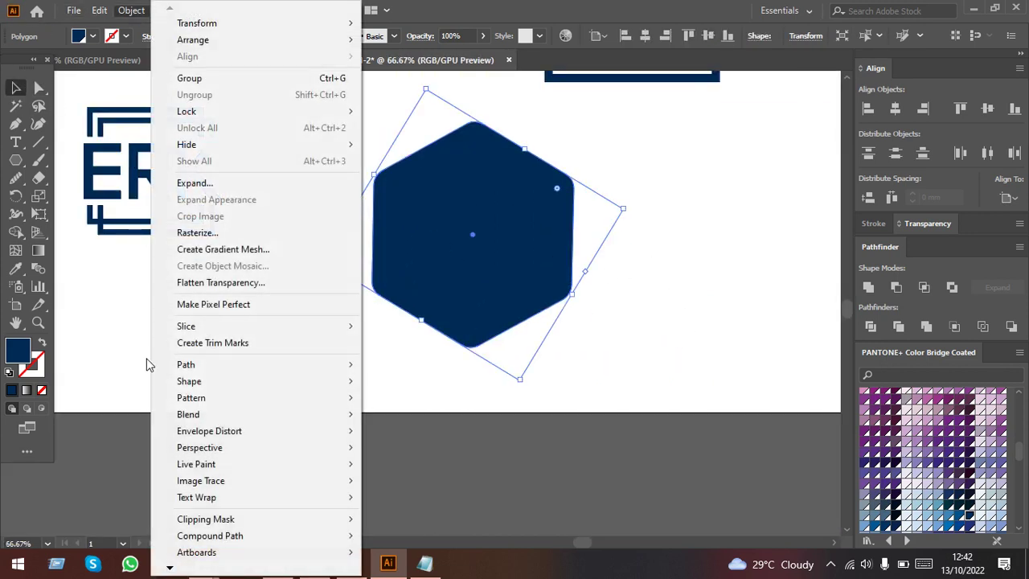
left_click(406, 419)
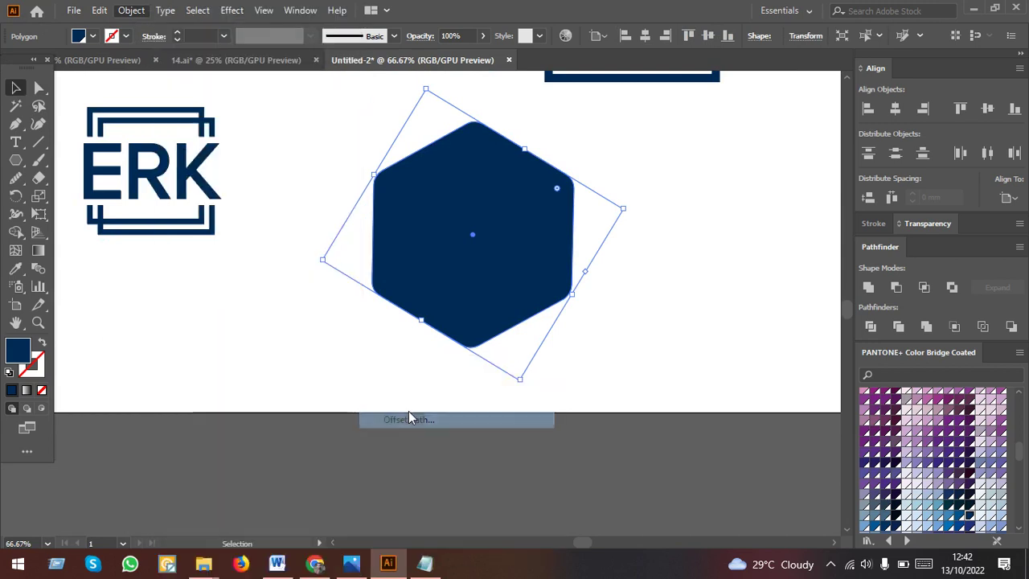
left_click(749, 237)
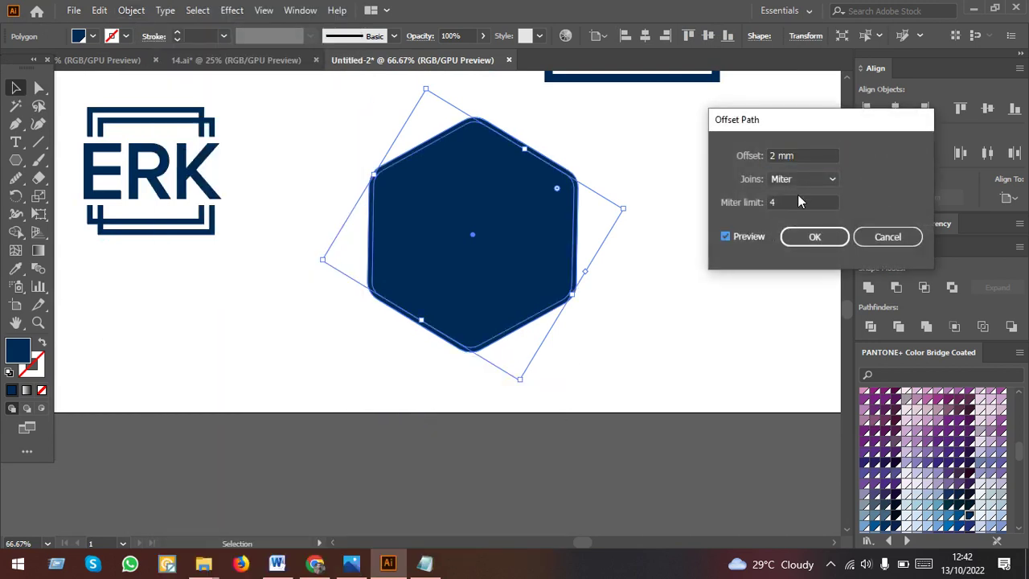
left_click(801, 155)
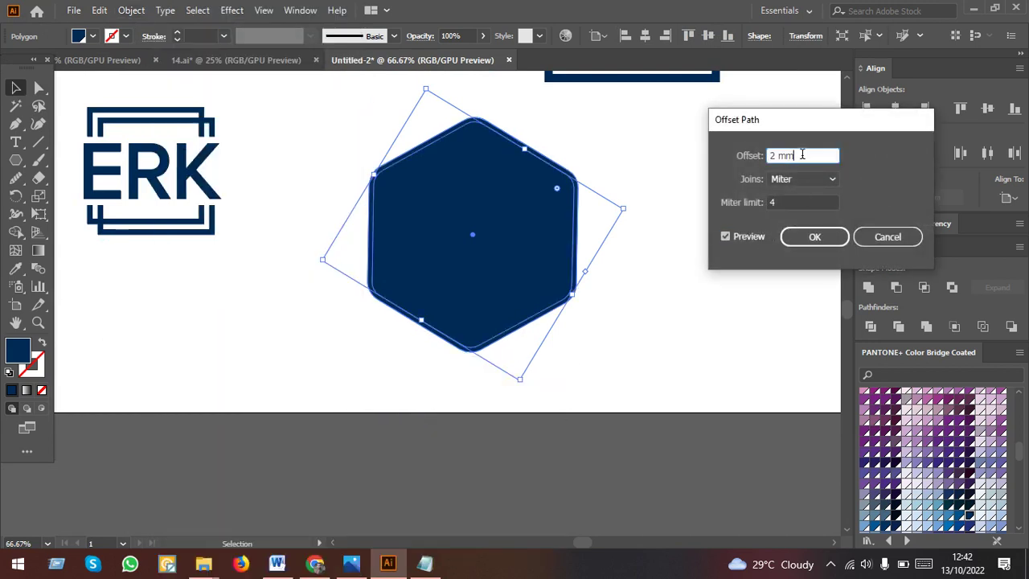
key("Down")
key("Down")
key("Down")
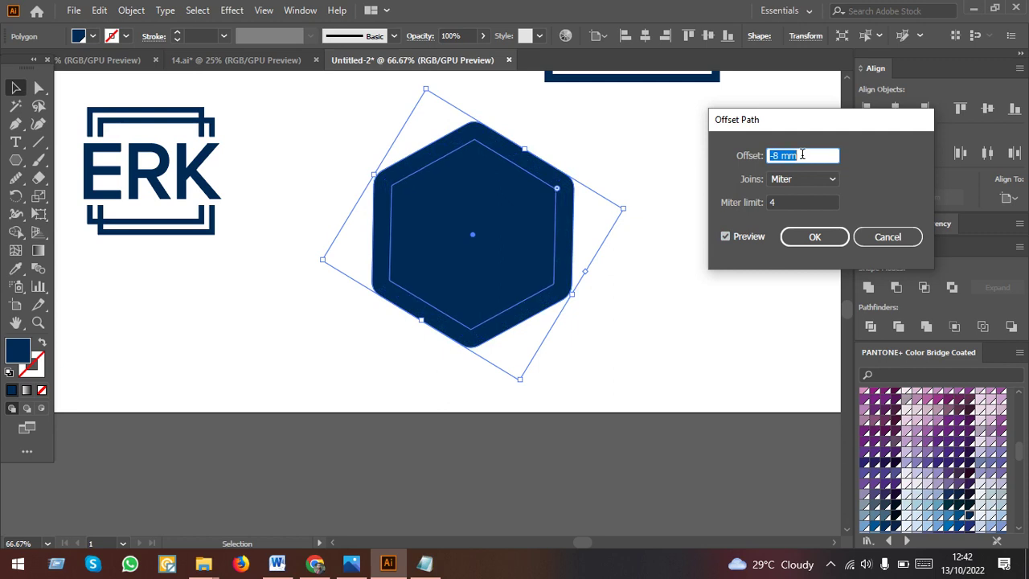
left_click(805, 237)
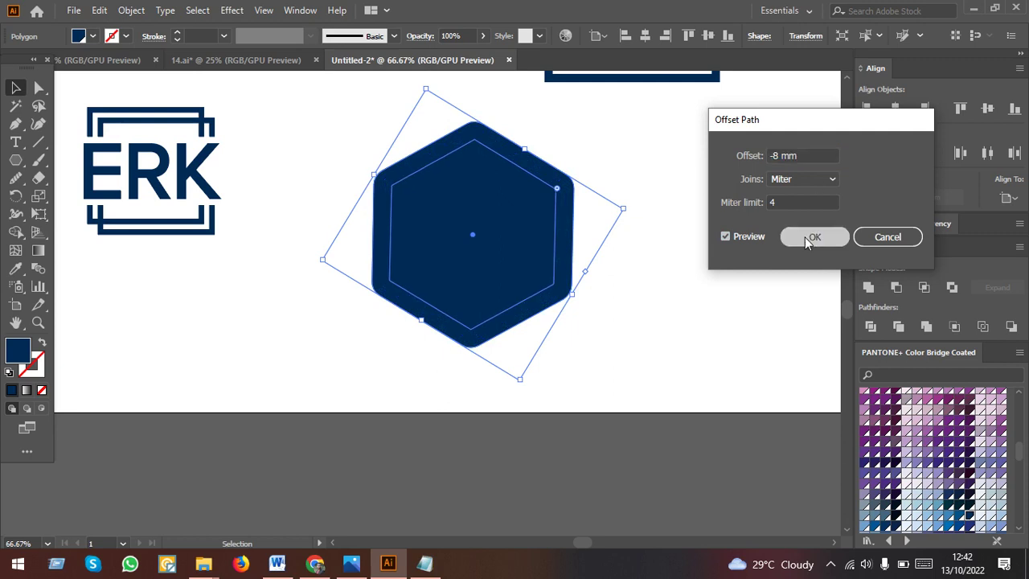
left_click(674, 411)
left_click(480, 291)
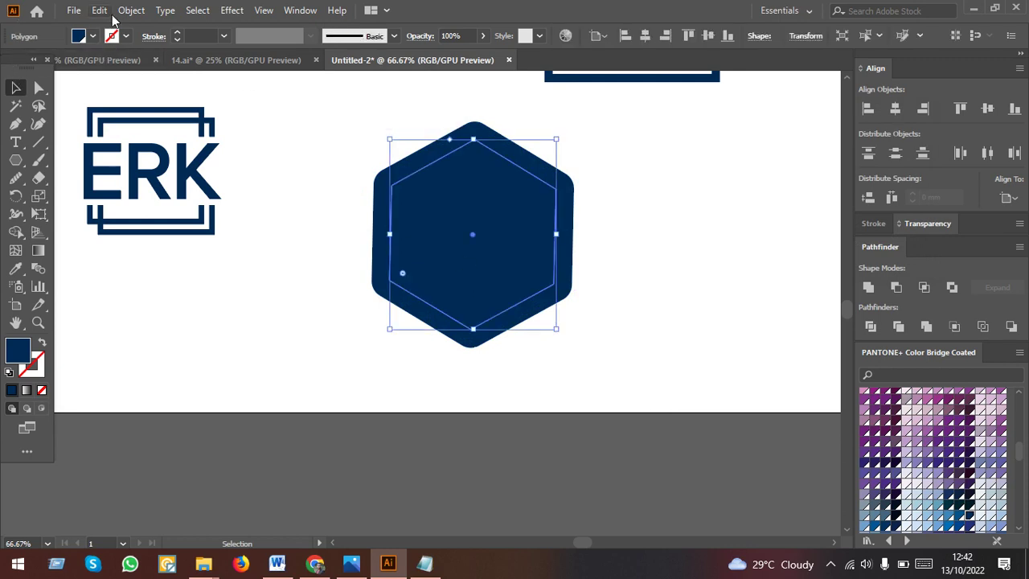
Offset the inner hexagon inward again, then select the hexagon with all its inner outlines.
left_click(130, 10)
mouse_move(186, 365)
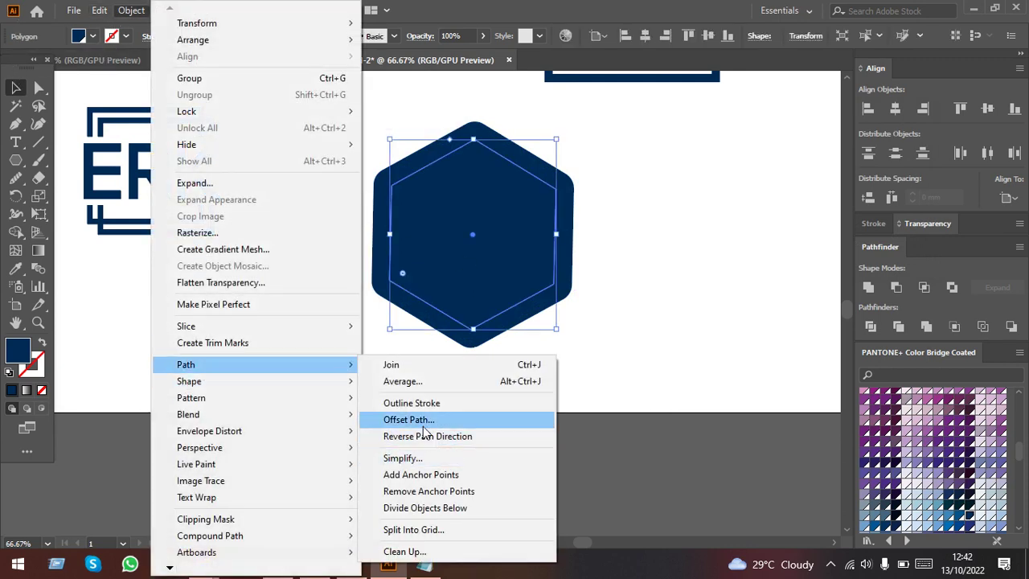
left_click(423, 428)
left_click(738, 236)
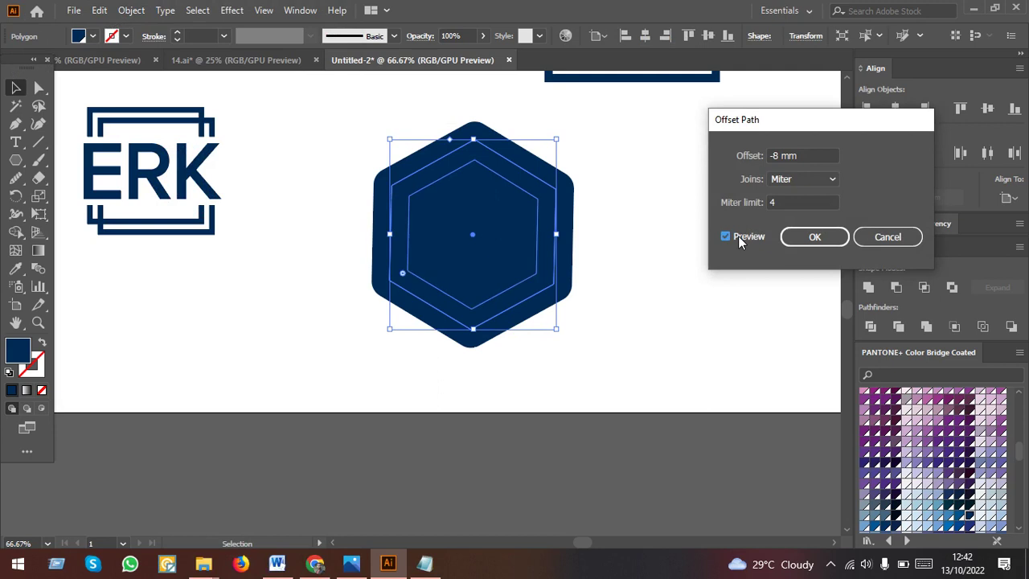
left_click(804, 156)
key("Up")
key("Up")
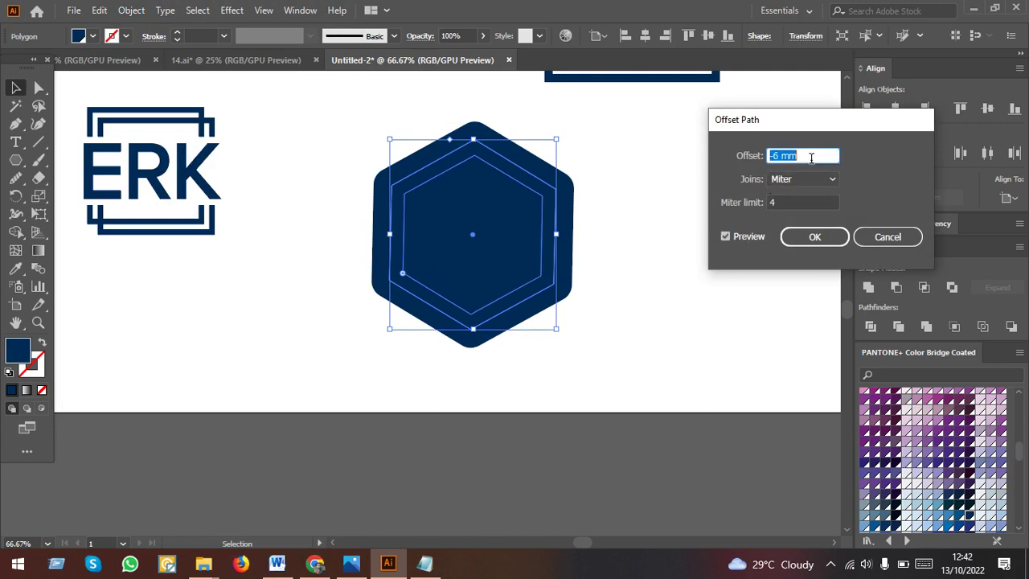
key("Up")
key("Up")
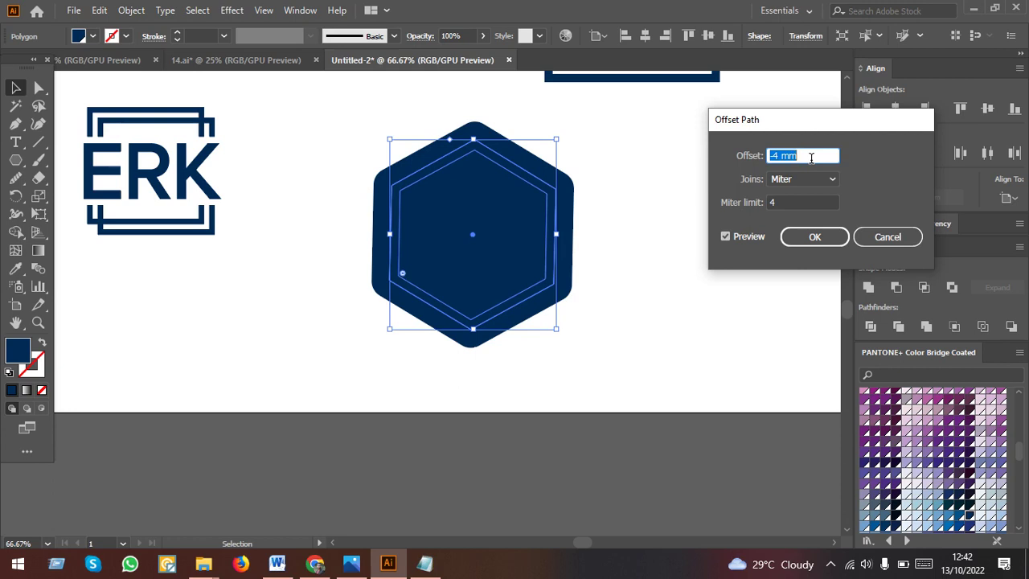
left_click(814, 244)
left_click_drag(686, 317, 448, 233)
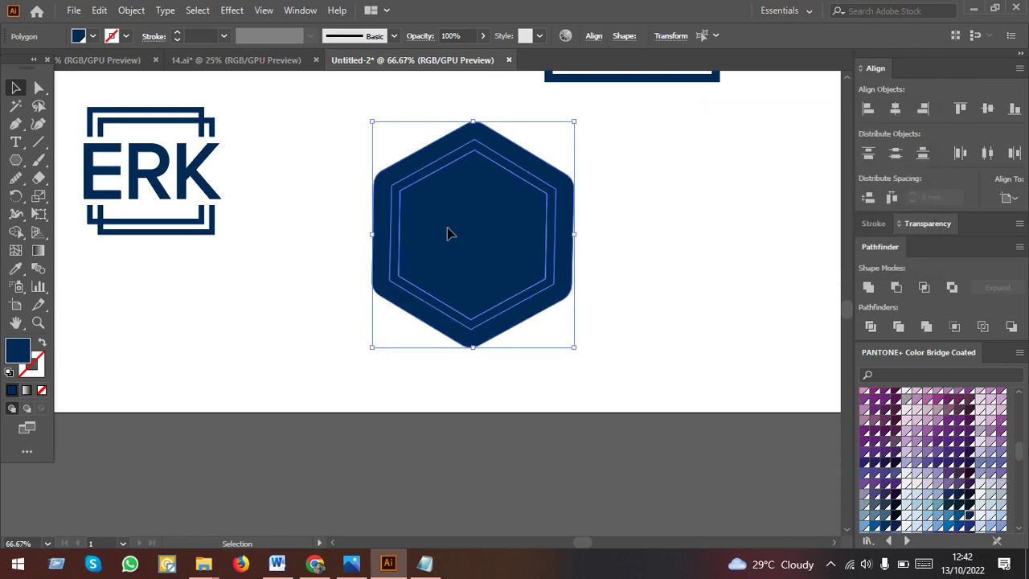
Delete the ring between the inner outlines with the Shape Builder.
scroll(532, 288, "up", 1)
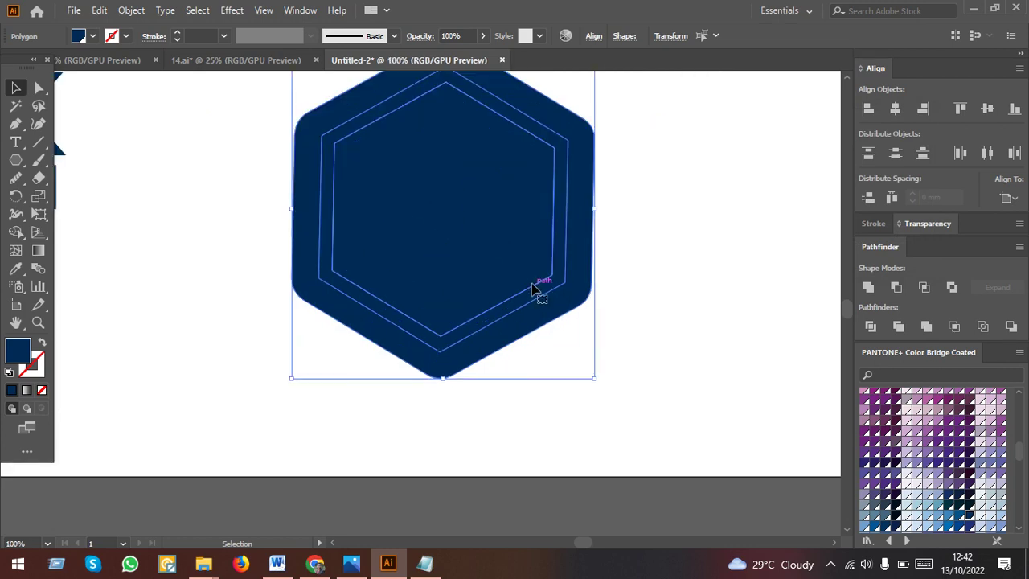
key("shift+m")
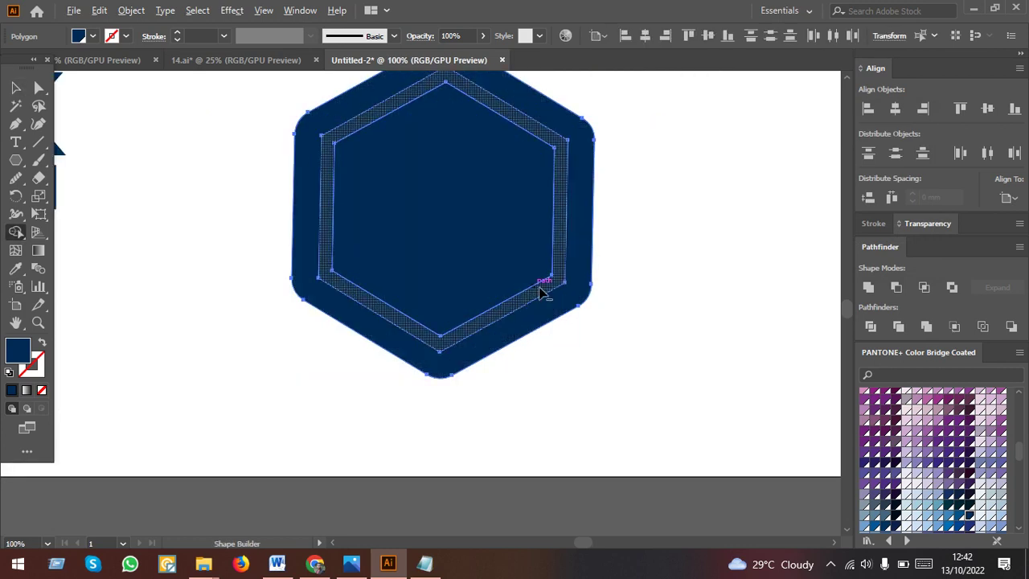
left_click(545, 289, "alt")
scroll(604, 302, "down", 1)
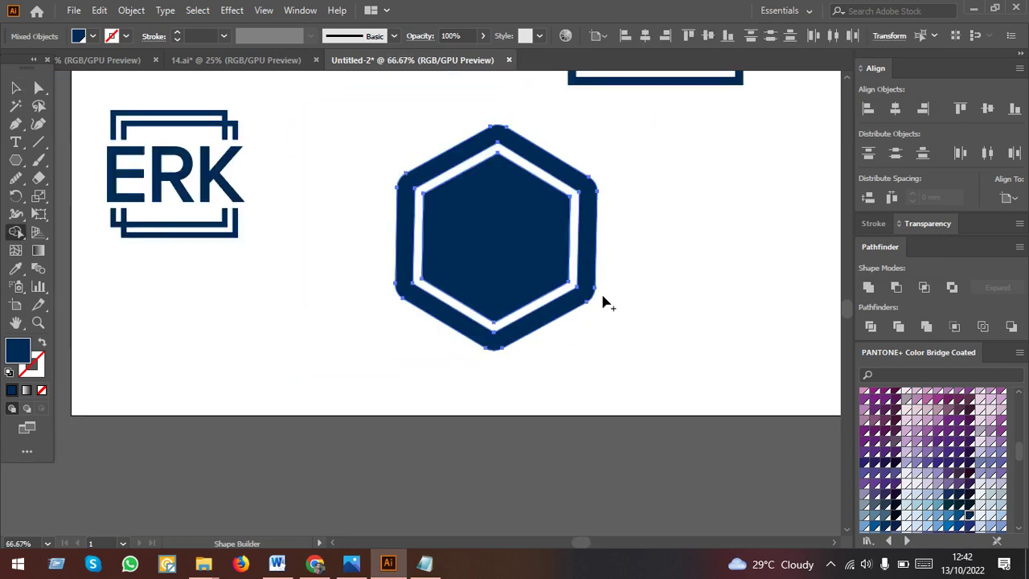
left_click(17, 88)
left_click(274, 407)
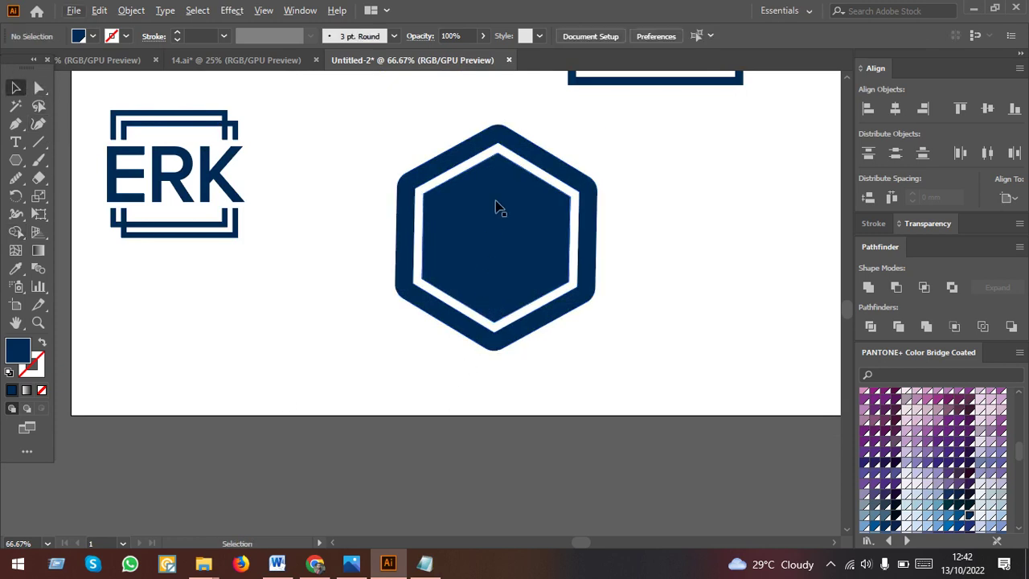
Undo back to the solid rounded navy hexagon and reselect it.
left_click(512, 145)
key("ctrl+alt+shift+8")
key("a")
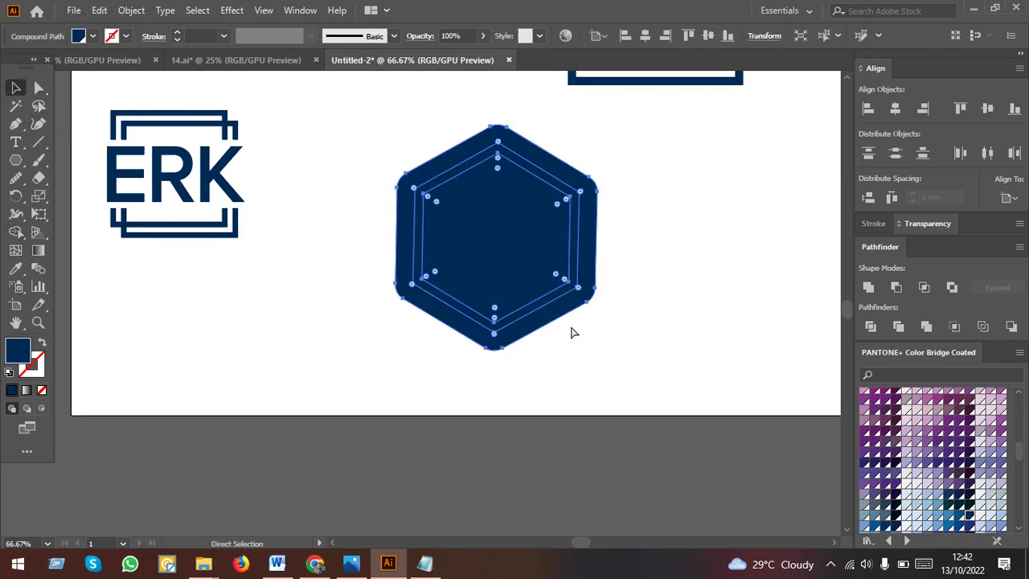
key("v")
left_click(595, 353)
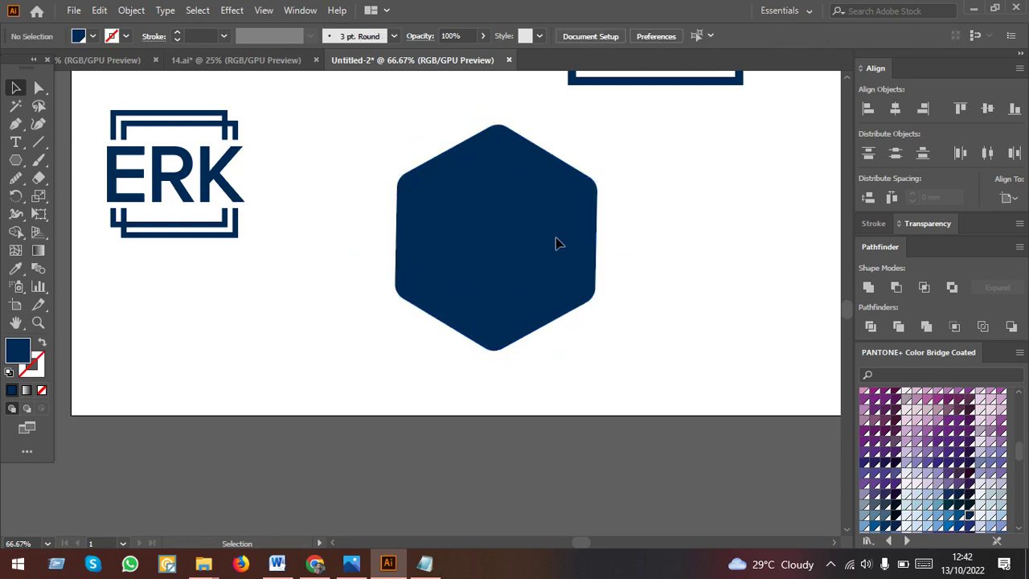
Move the hexagon back into place and add a -4 mm inset offset path.
mouse_move(555, 257)
left_mouse_down()
mouse_move(624, 282)
mouse_move(473, 276)
left_mouse_up()
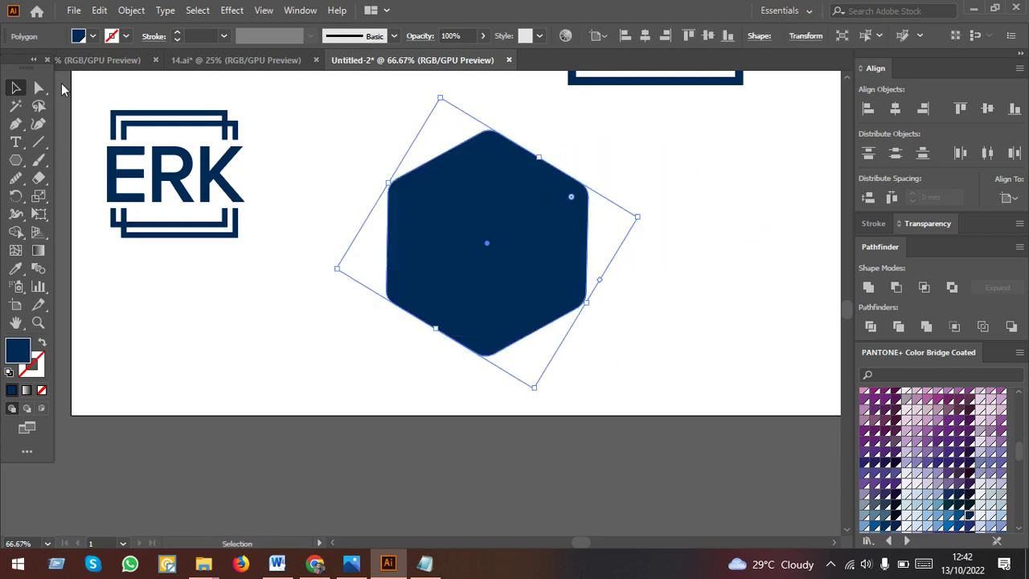
left_click(132, 10)
mouse_move(186, 364)
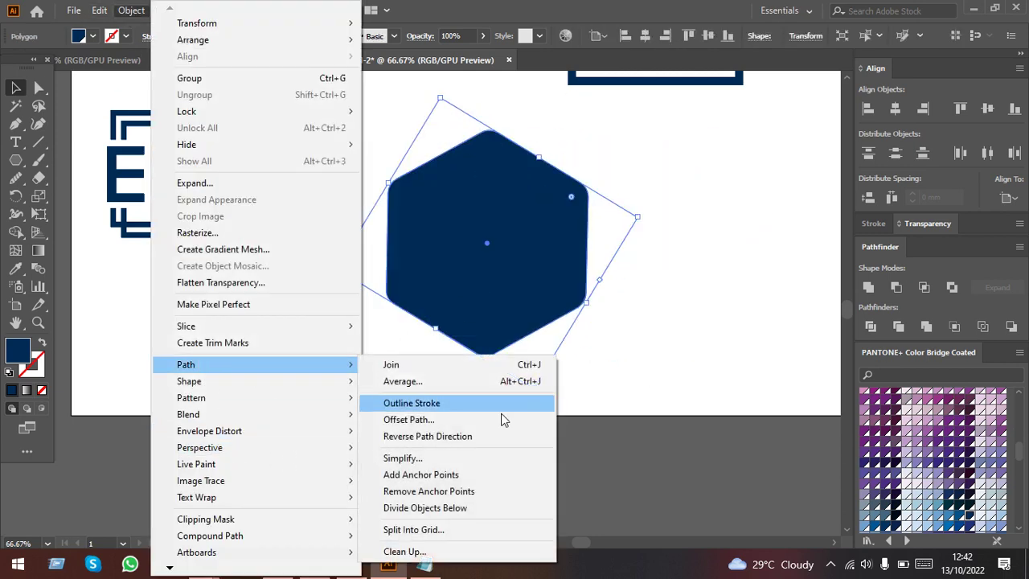
left_click(431, 419)
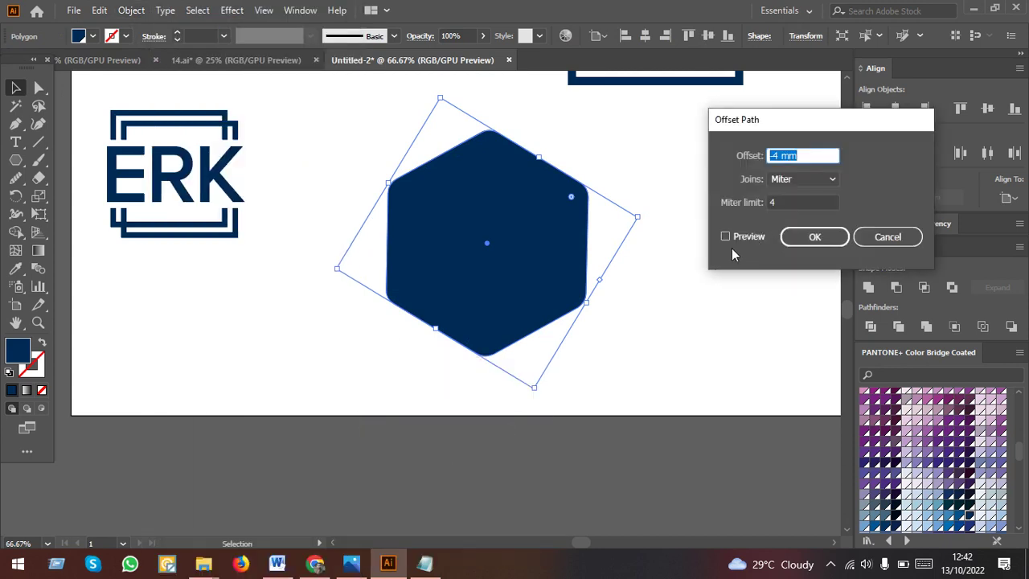
left_click(735, 233)
left_click(744, 237)
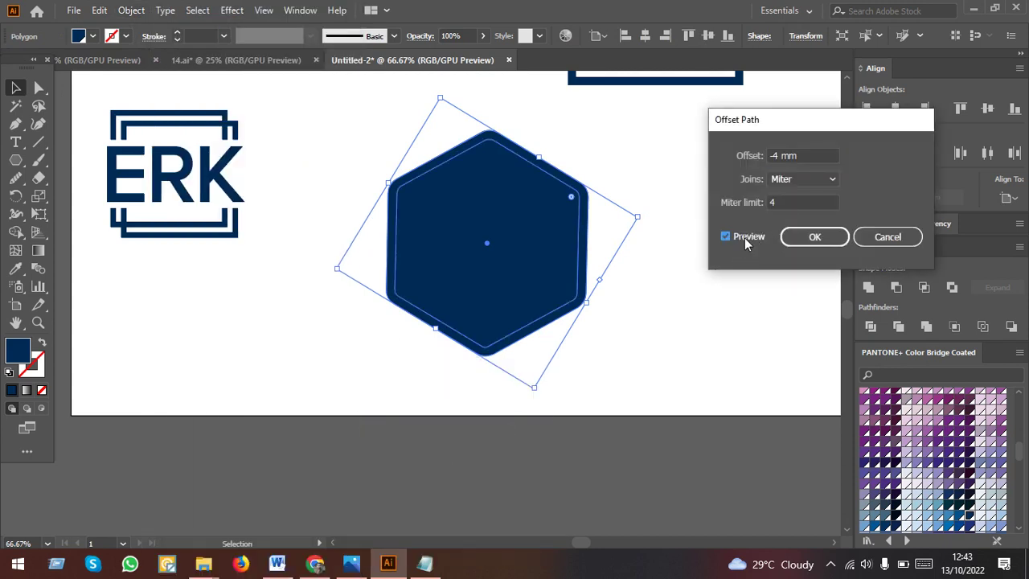
left_click(817, 238)
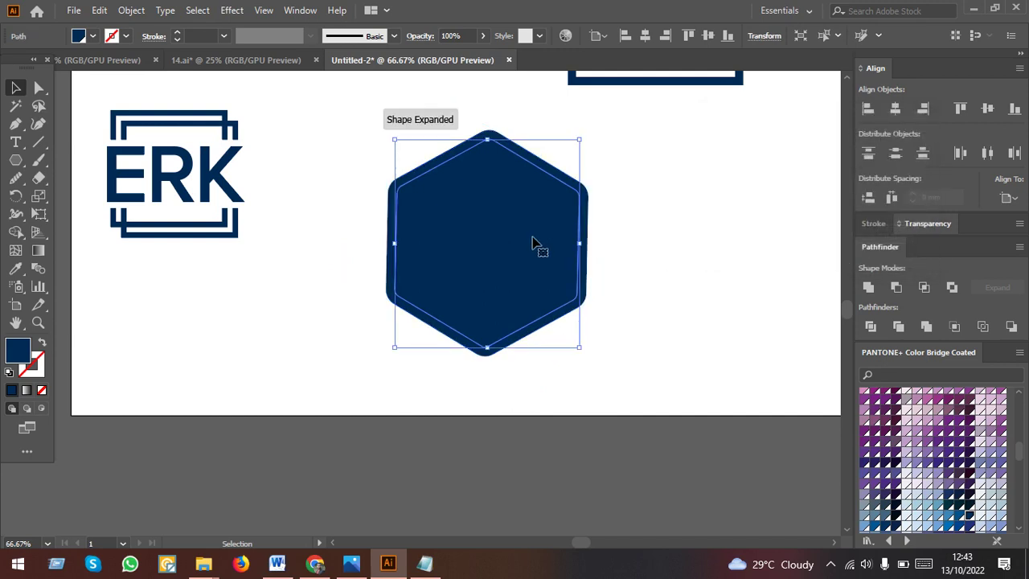
Add a second -4 mm inset path and select the hexagon with both insets.
left_click(131, 10)
mouse_move(186, 364)
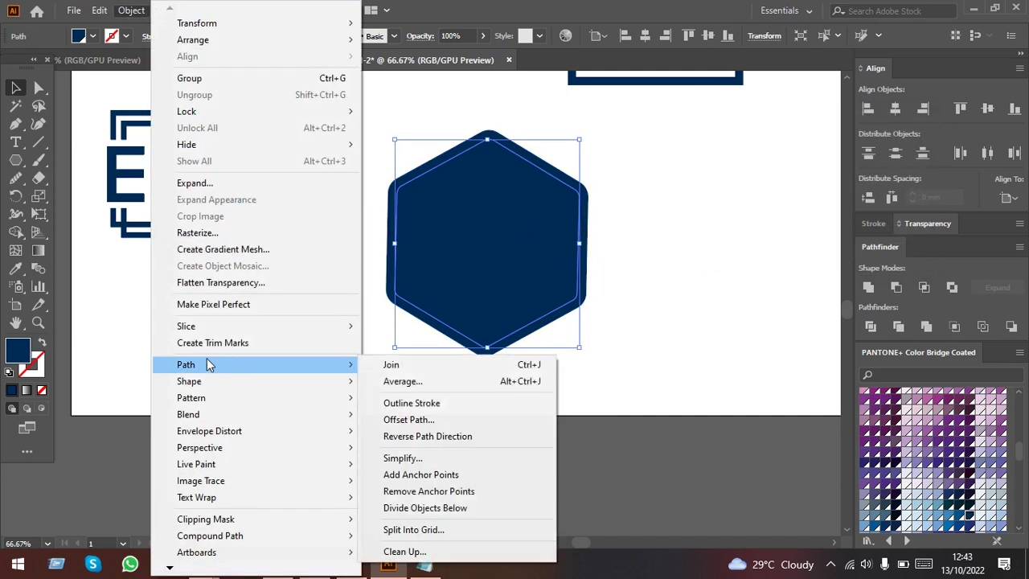
left_click(434, 420)
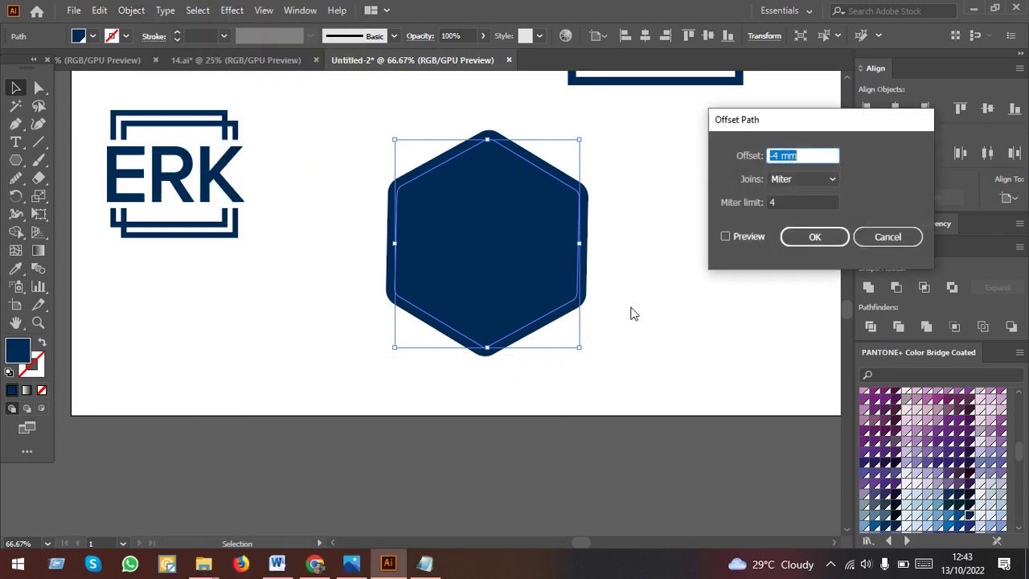
left_click(755, 239)
left_click(800, 239)
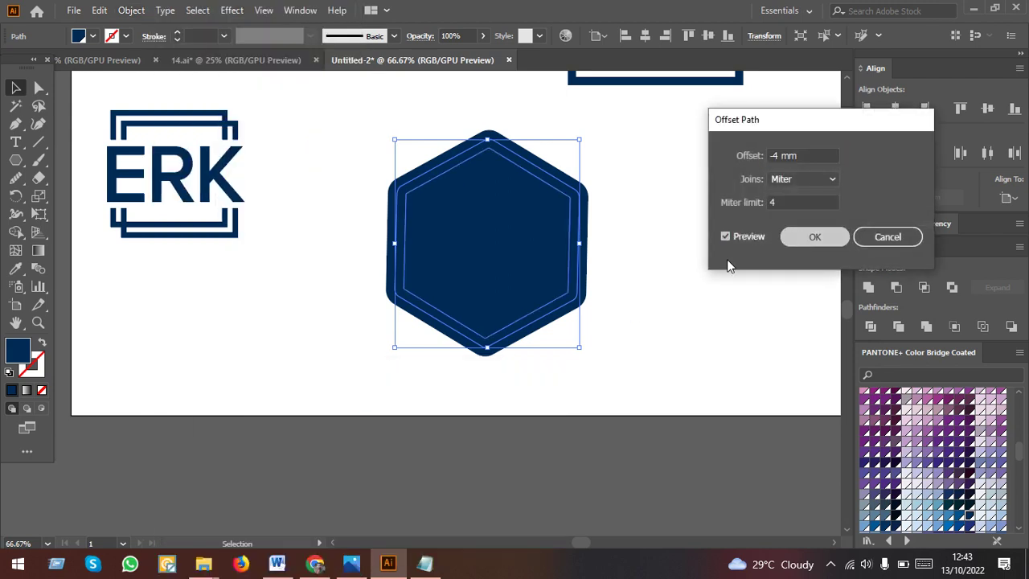
left_click_drag(701, 269, 468, 224)
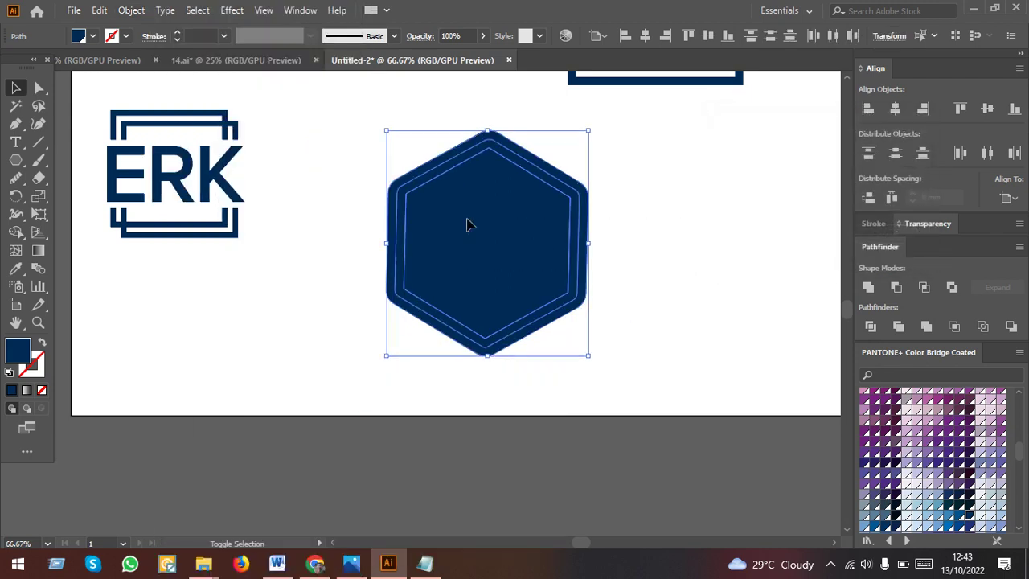
Remove the middle ring with the Shape Builder to leave a white gap, then reselect the emblem.
key("shift+m")
scroll(487, 214, "up", 3, "alt")
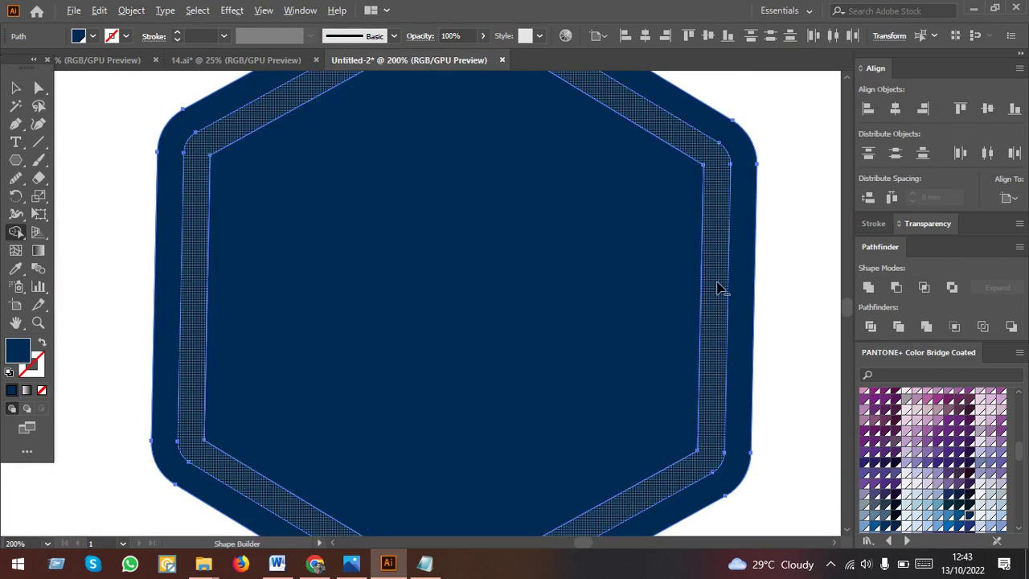
left_click(719, 287, "alt")
scroll(718, 281, "down", 2, "alt")
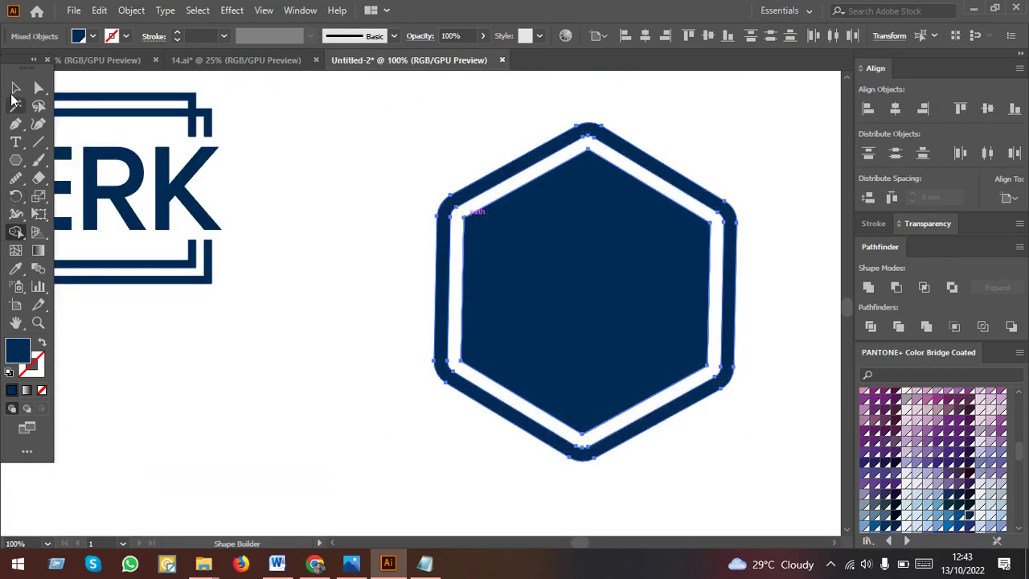
left_click(15, 88)
left_click(338, 416)
scroll(337, 416, "down", 2, "alt")
left_click(416, 373)
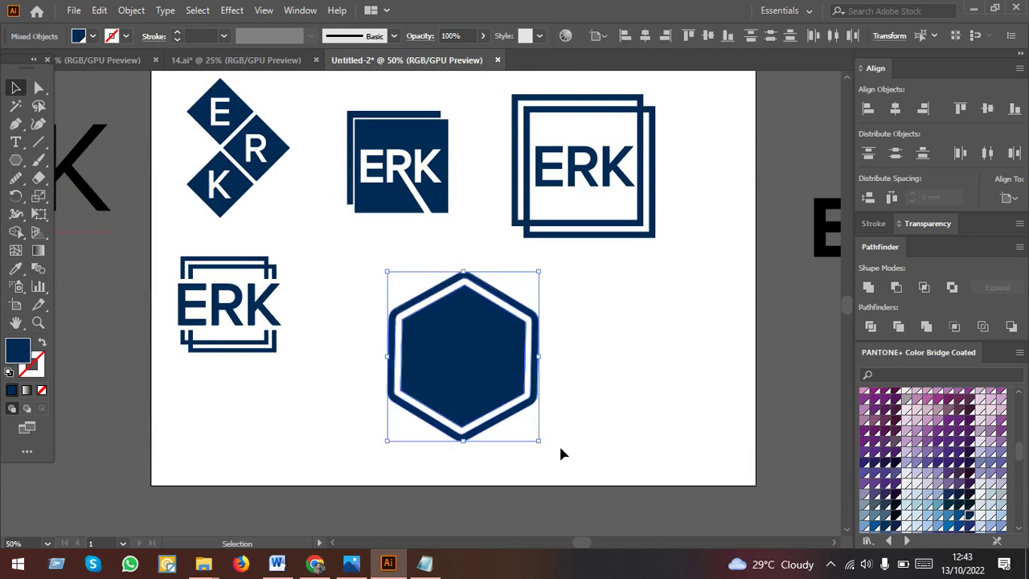
Duplicate the square-framed ERK logo, ungroup it, and move its ERK lettering into the hexagon.
left_click(640, 449)
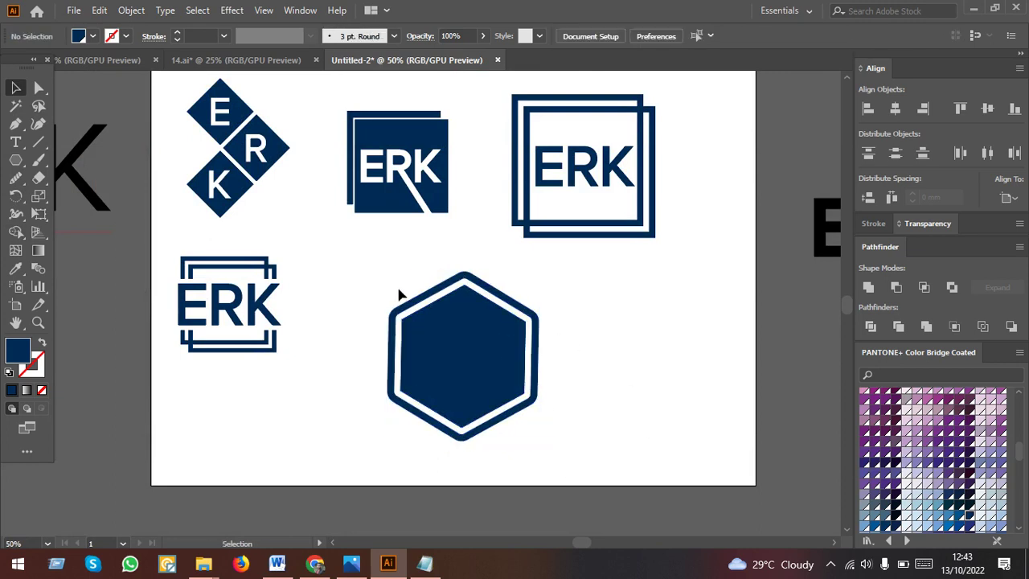
left_click(228, 316)
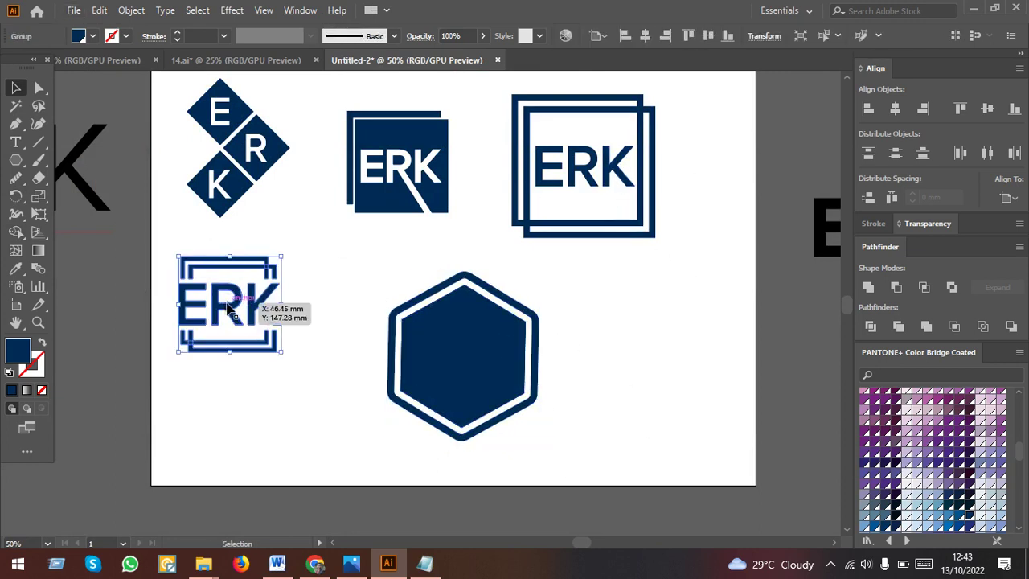
mouse_move(228, 316)
left_mouse_down()
mouse_move(731, 381)
mouse_move(680, 365)
left_mouse_up()
double_click(642, 450)
left_click(676, 369)
right_click(675, 368)
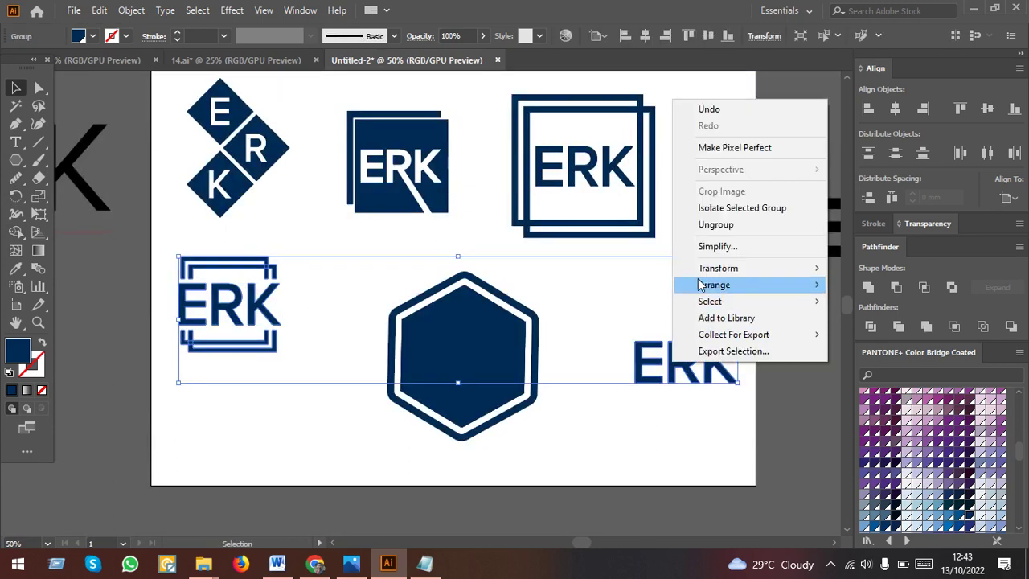
left_click(713, 225)
left_click(716, 404)
left_click(711, 374)
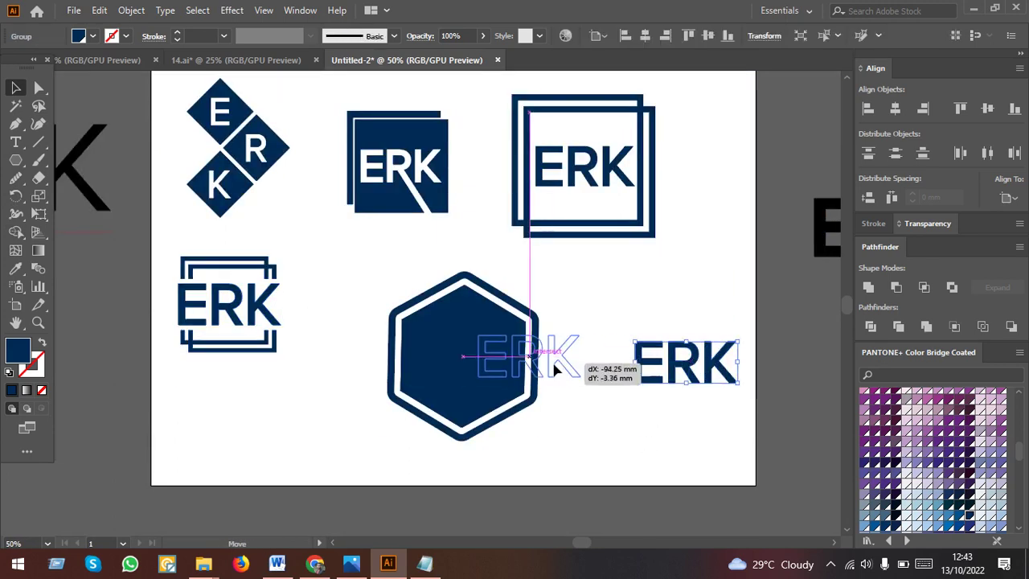
left_click_drag(711, 375, 487, 365)
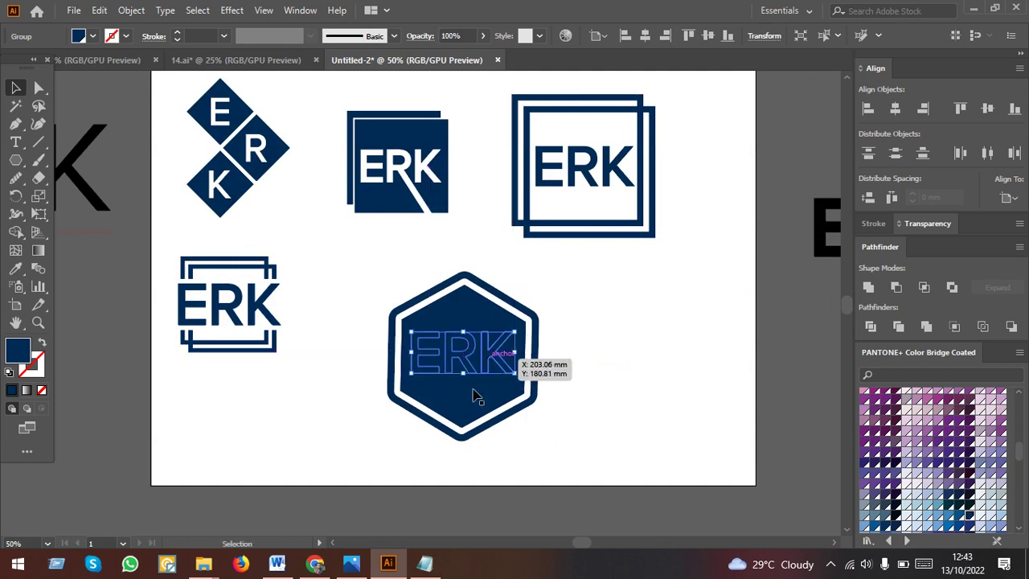
Make the ERK lettering white and send the hexagon behind it.
left_click(16, 268)
left_click(327, 258)
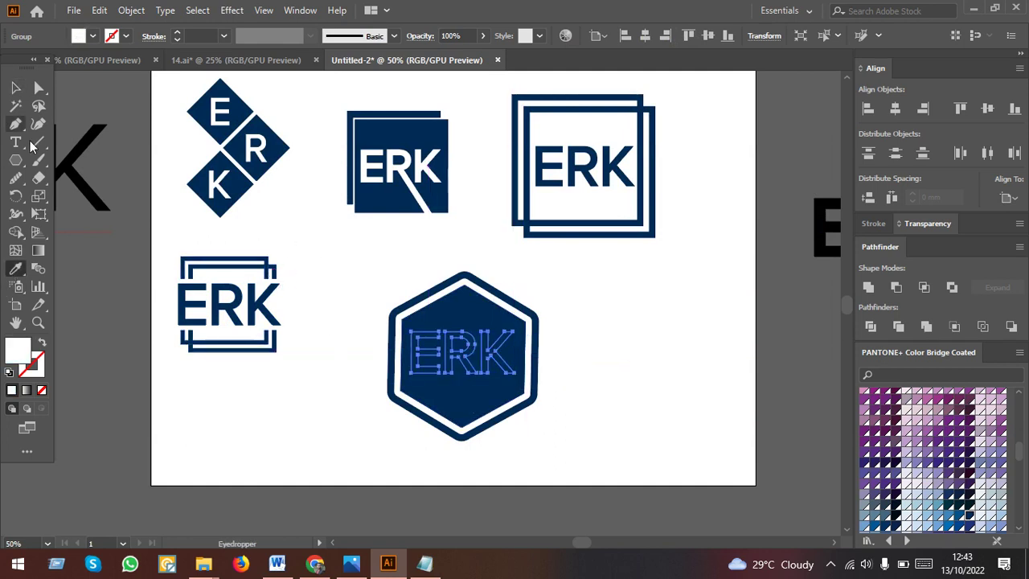
left_click(15, 87)
left_click(554, 436)
left_click(493, 407)
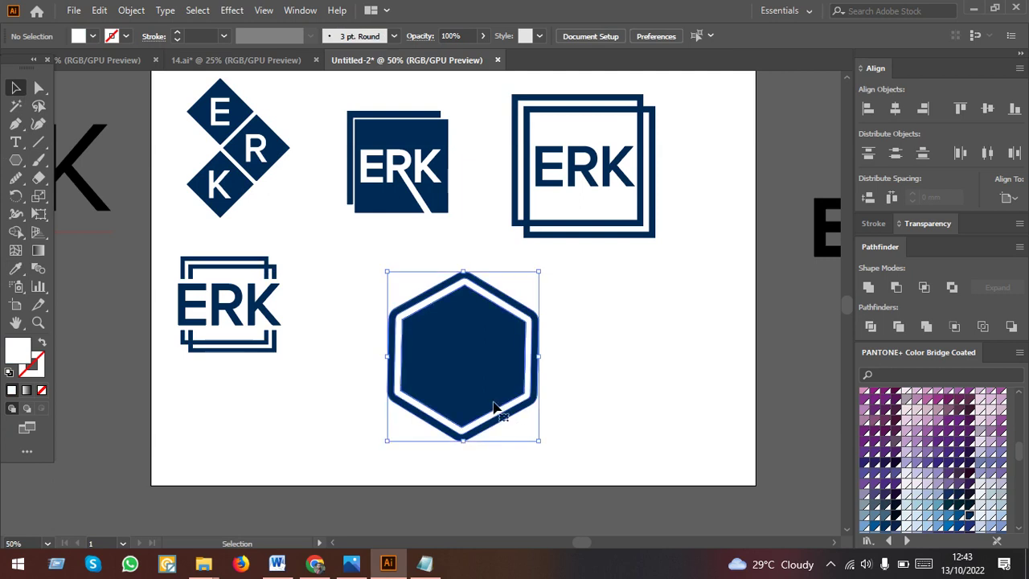
right_click(494, 408)
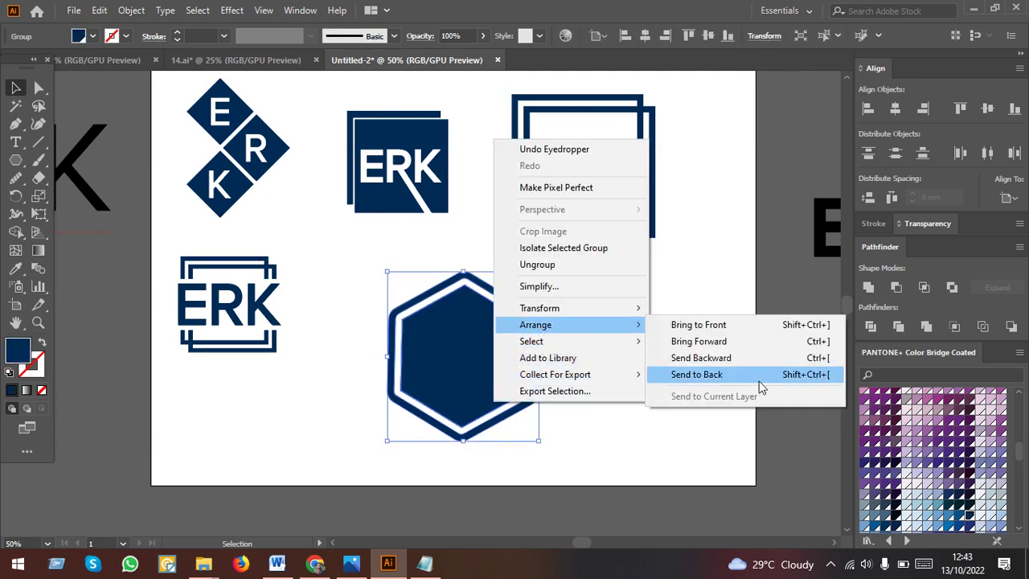
left_click(697, 374)
Centre the white ERK lettering on the hexagon emblem.
left_click(527, 439)
key("ctrl+plus")
scroll(605, 480, "down", 1)
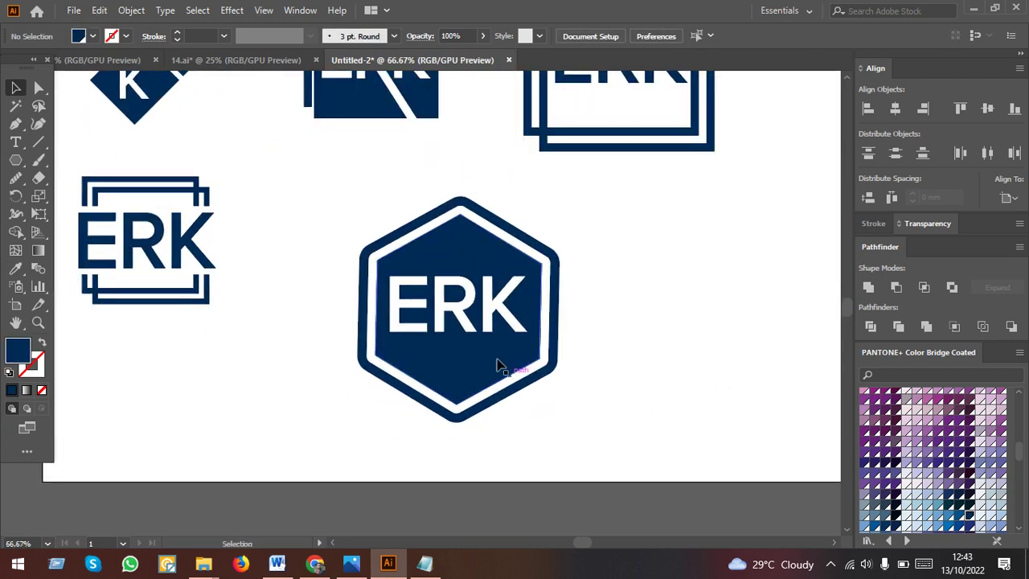
left_click(493, 336)
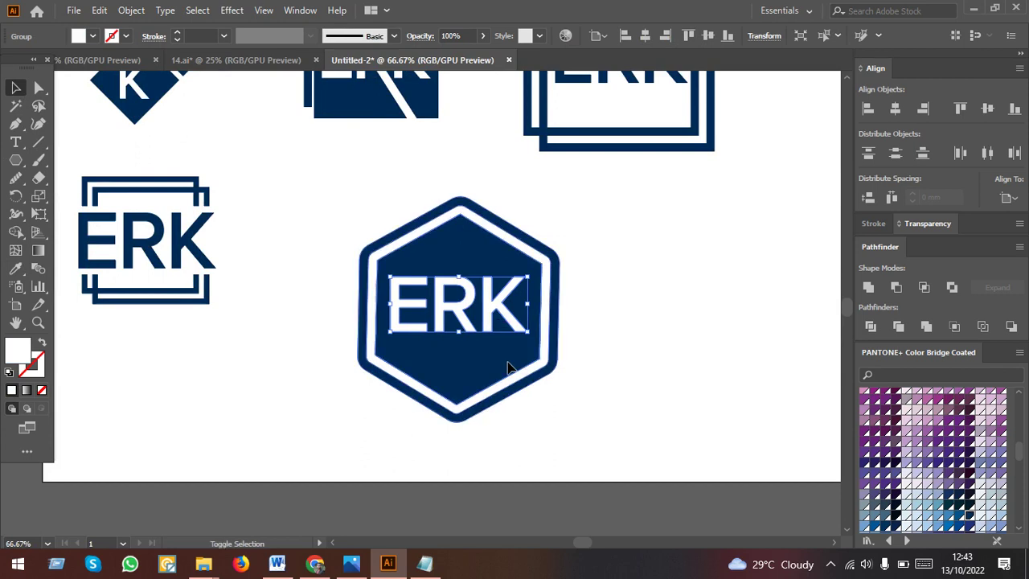
left_click(508, 366, "shift")
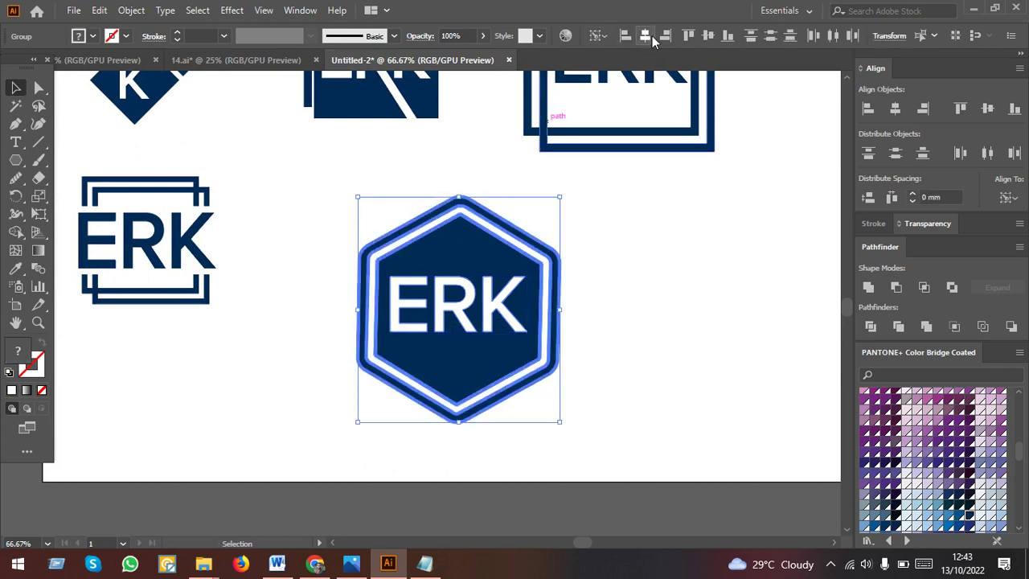
left_click(712, 32)
left_click(690, 320)
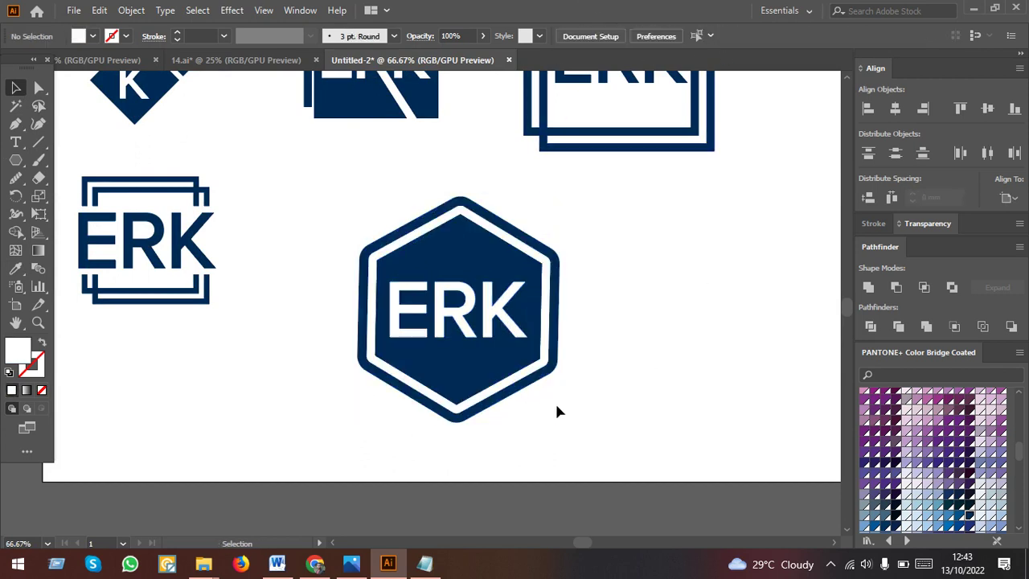
key("ctrl+minus")
scroll(563, 406, "up", 1)
scroll(554, 410, "up", 1)
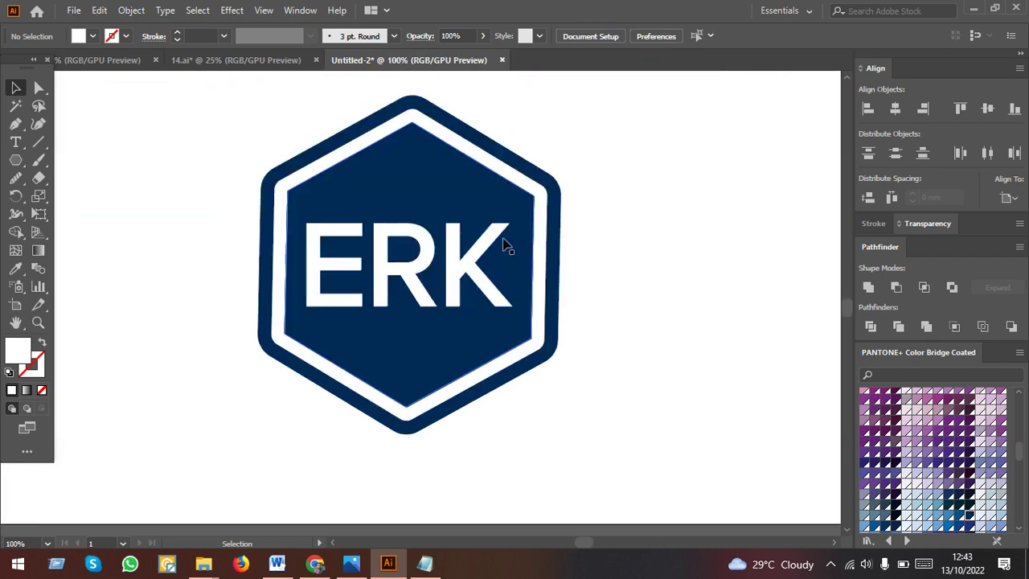
Lengthen the K's stem by nudging its bottom anchors down to the ring.
left_click(39, 87)
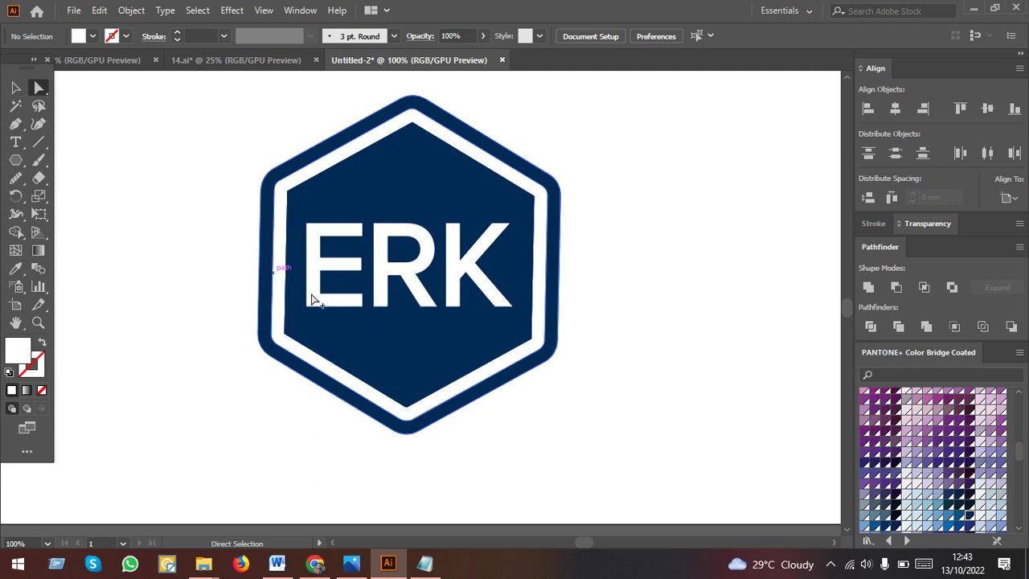
scroll(429, 325, "up", 1)
left_click(417, 299)
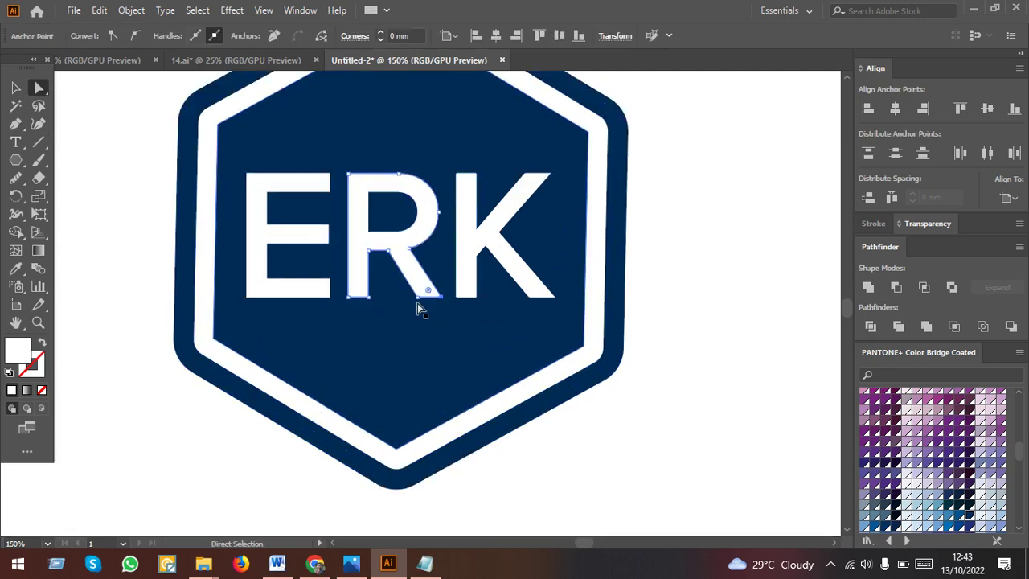
left_click(473, 302)
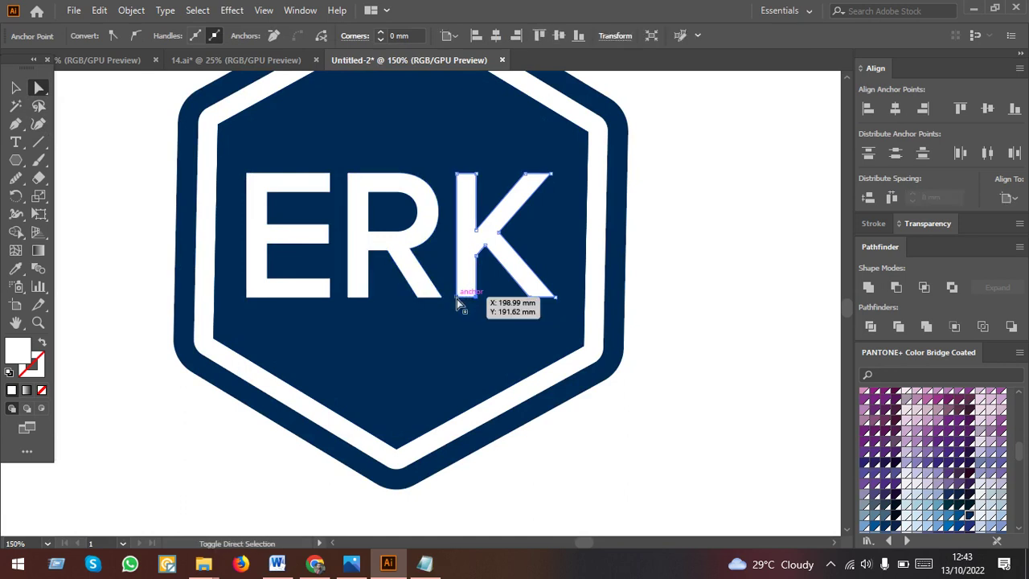
left_click_drag(455, 296, 484, 347)
key("Down")
key("Down")
key("Down")
key("Down")
key("Down")
key("Down")
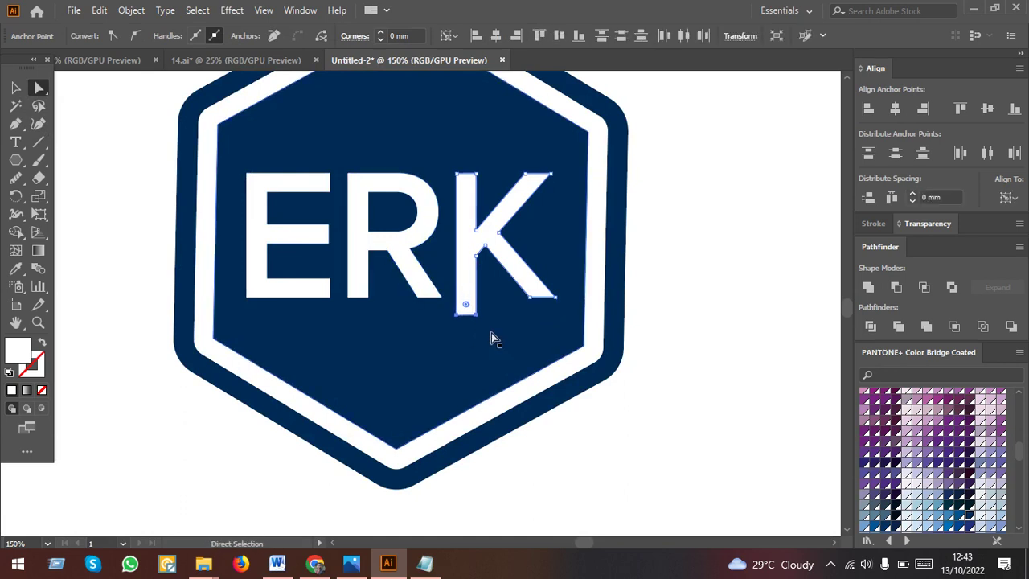
key("Down")
key("Down")
key("Down")
key("Down")
key("Down")
key("Down")
key("Down")
key("Down")
key("Down")
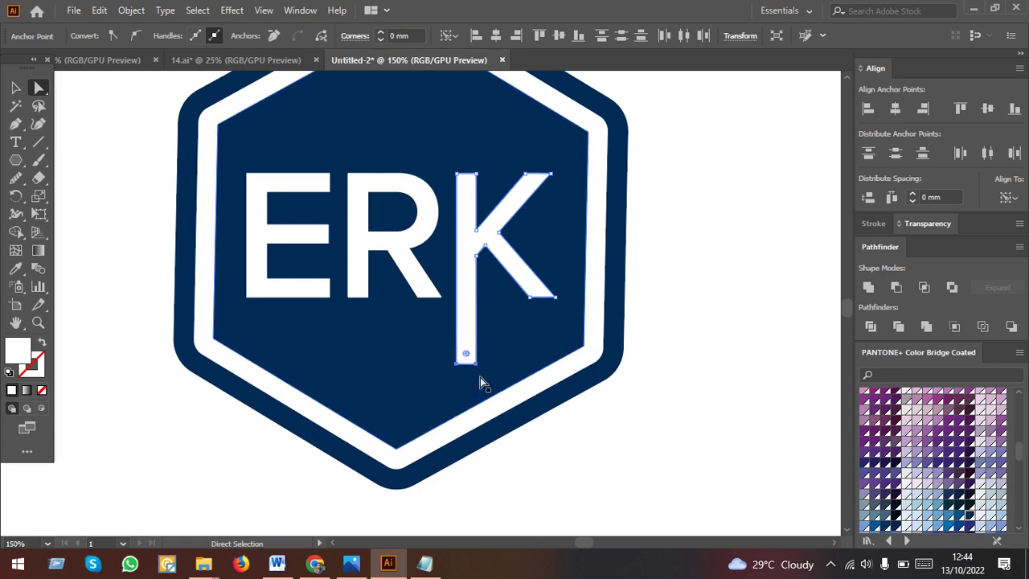
key("Down")
key("Down")
key("Down")
key("Down")
key("Down")
key("Down")
Merge the extended K stem with the white ring using the Shape Builder.
left_click(15, 86)
left_click(298, 359)
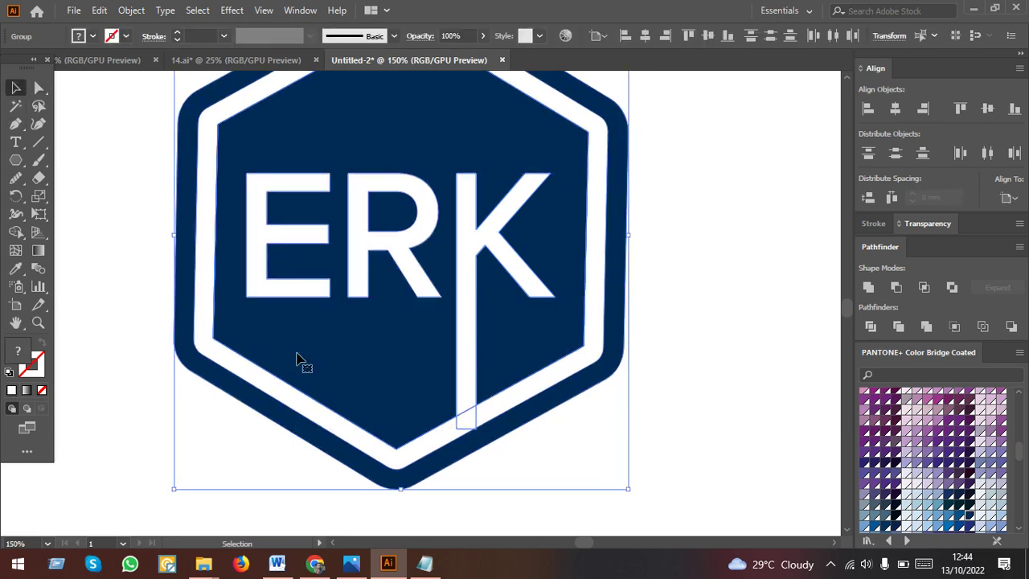
key("shift+w")
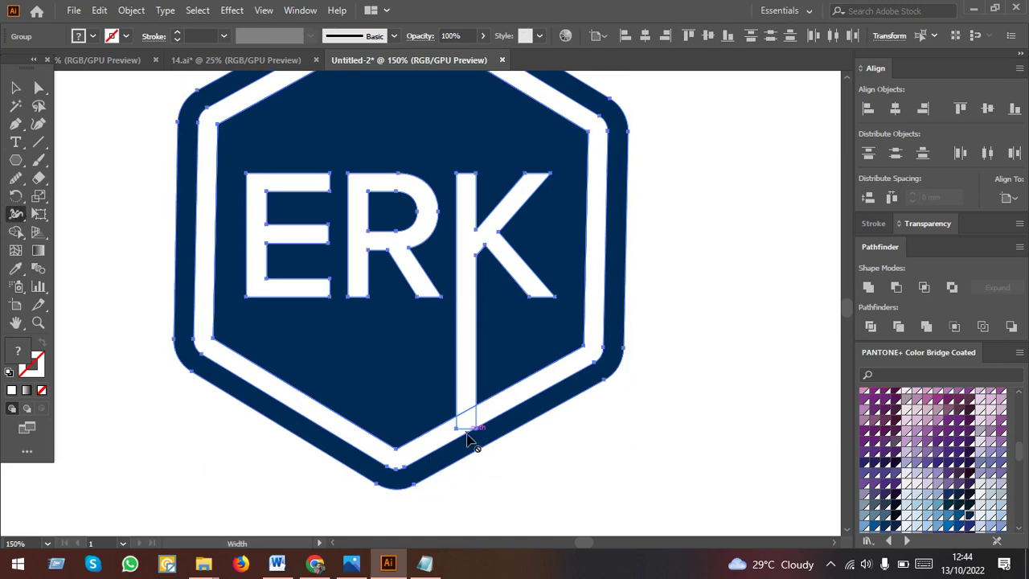
scroll(467, 432, "up", 2)
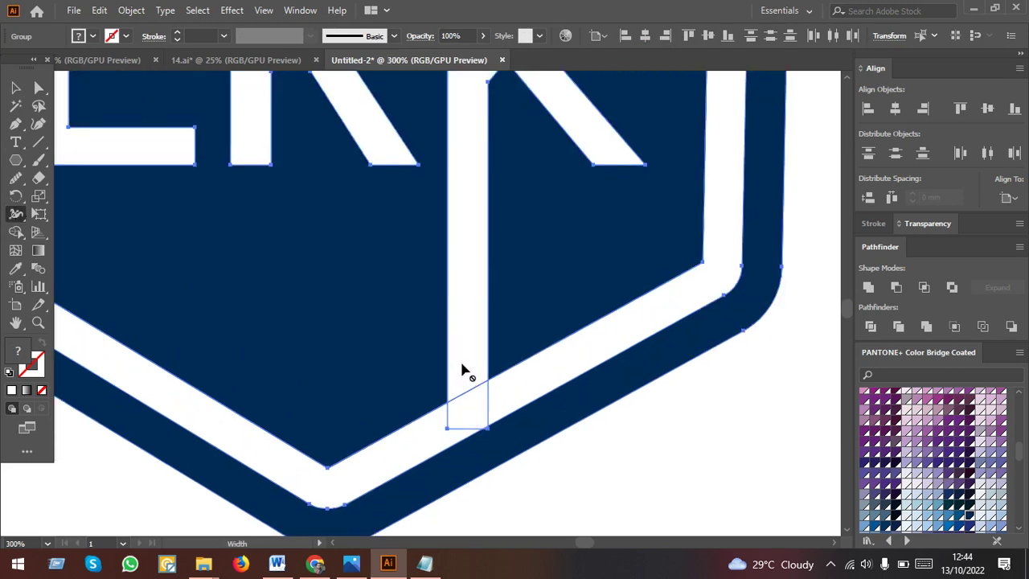
left_click(15, 231)
left_click_drag(469, 346, 474, 417)
scroll(473, 415, "down", 1)
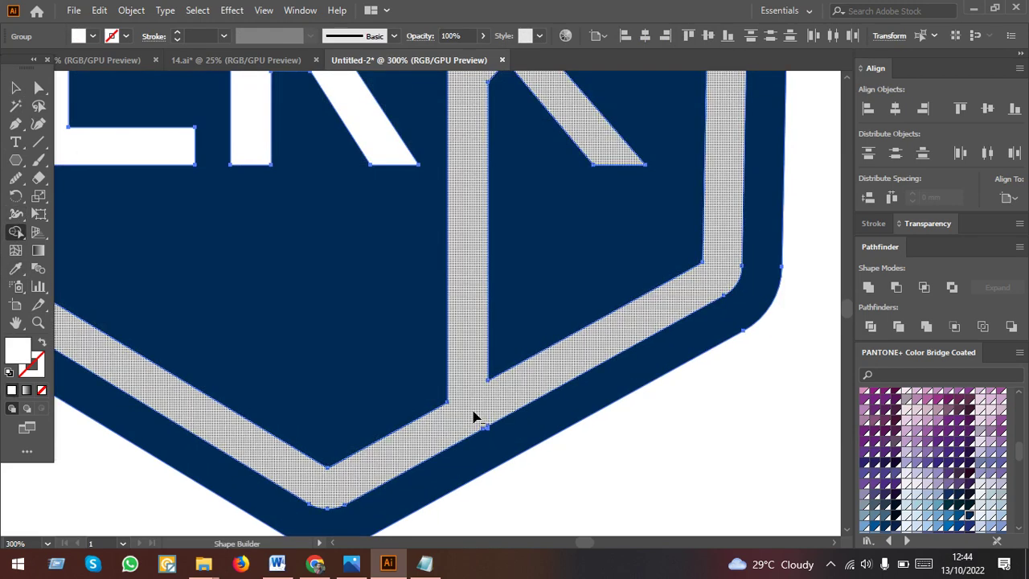
scroll(450, 386, "down", 1)
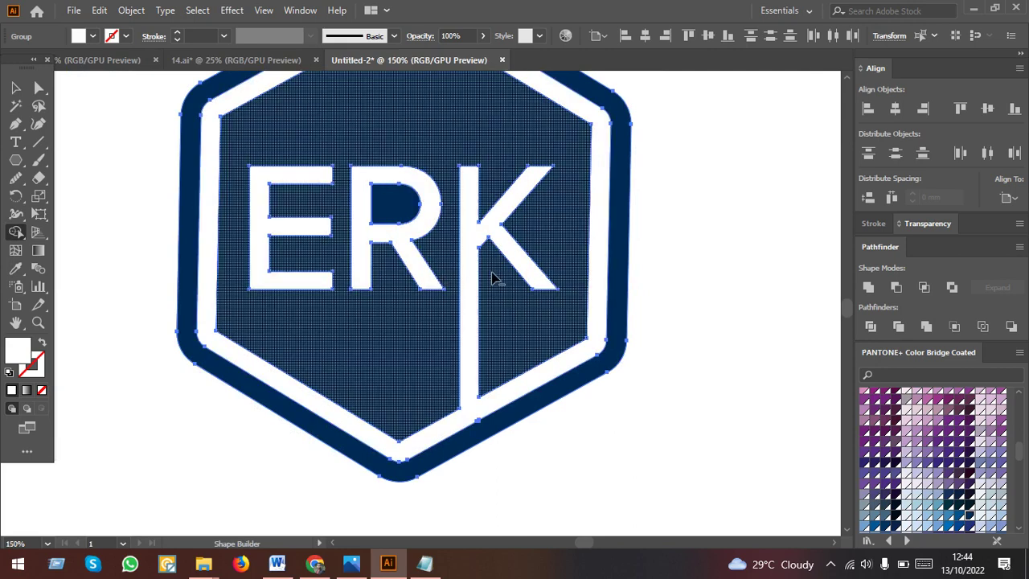
left_click(15, 87)
left_click(281, 264)
Move the hexagon logo beneath the top-right logo.
scroll(281, 264, "down", 2)
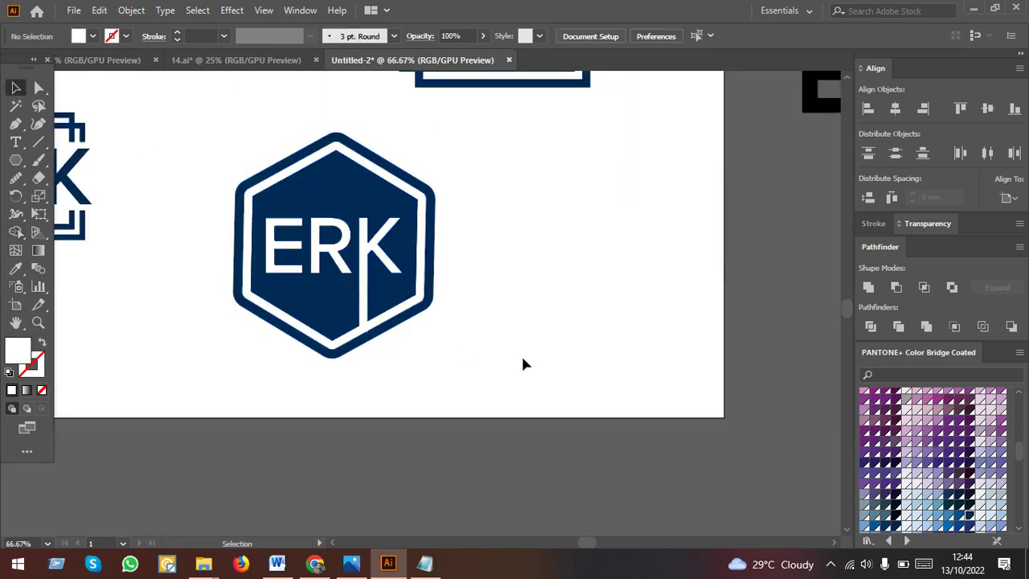
left_click_drag(523, 358, 283, 135)
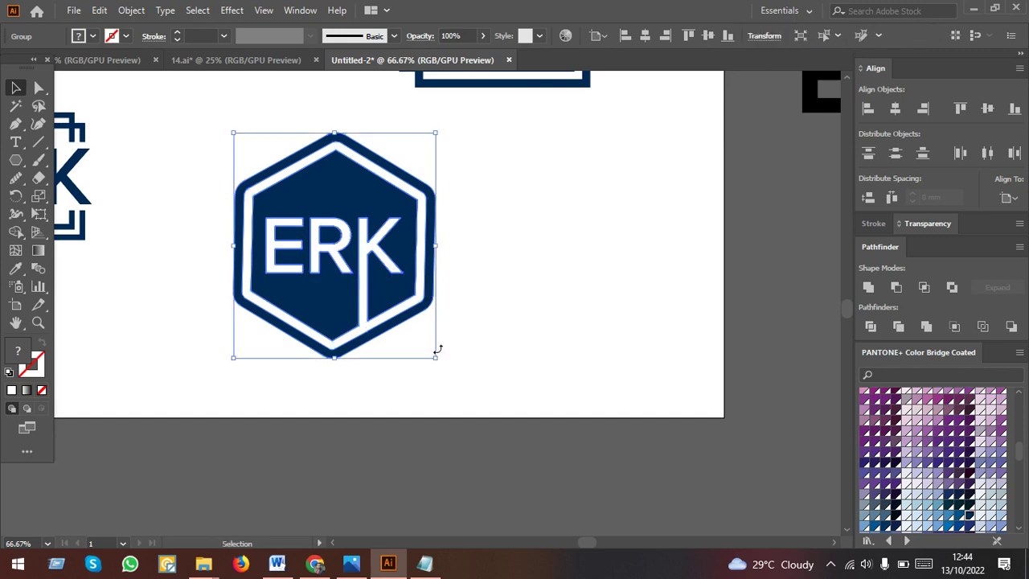
scroll(470, 371, "down", 1)
scroll(455, 362, "down", 1)
mouse_move(441, 347)
left_mouse_down()
mouse_move(521, 342)
mouse_move(487, 318)
left_mouse_up()
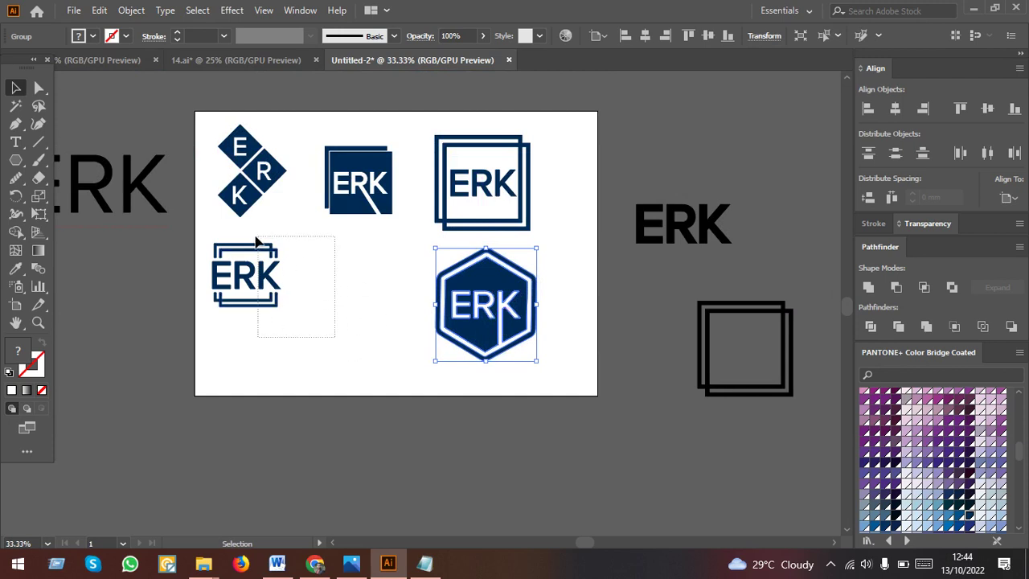
Move the bordered ERK logo toward the middle and enlarge it.
left_click_drag(329, 330, 216, 233)
mouse_move(235, 278)
left_mouse_down()
mouse_move(378, 273)
mouse_move(343, 269)
left_mouse_up()
left_click_drag(389, 299, 406, 312)
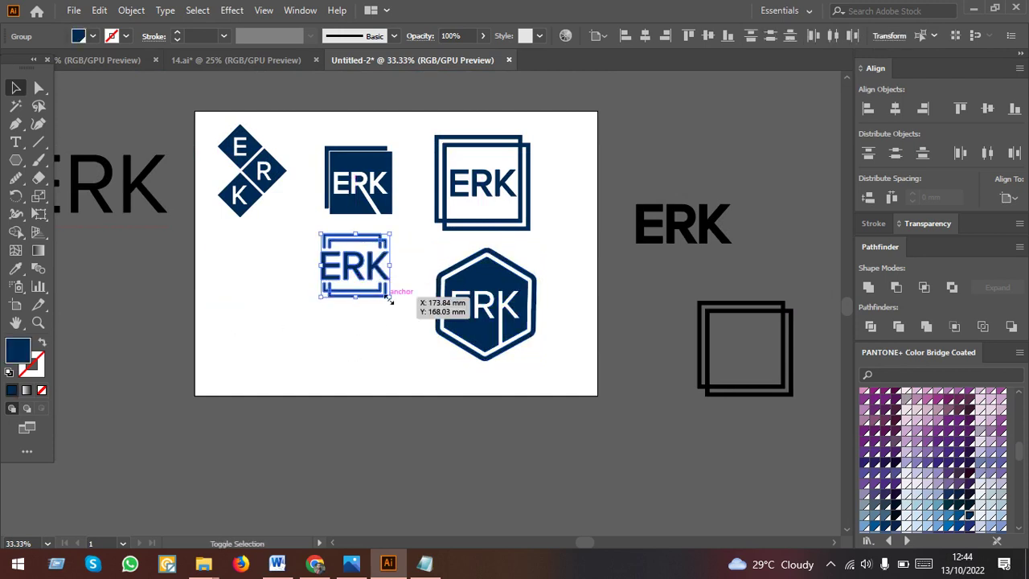
left_click_drag(383, 279, 385, 289)
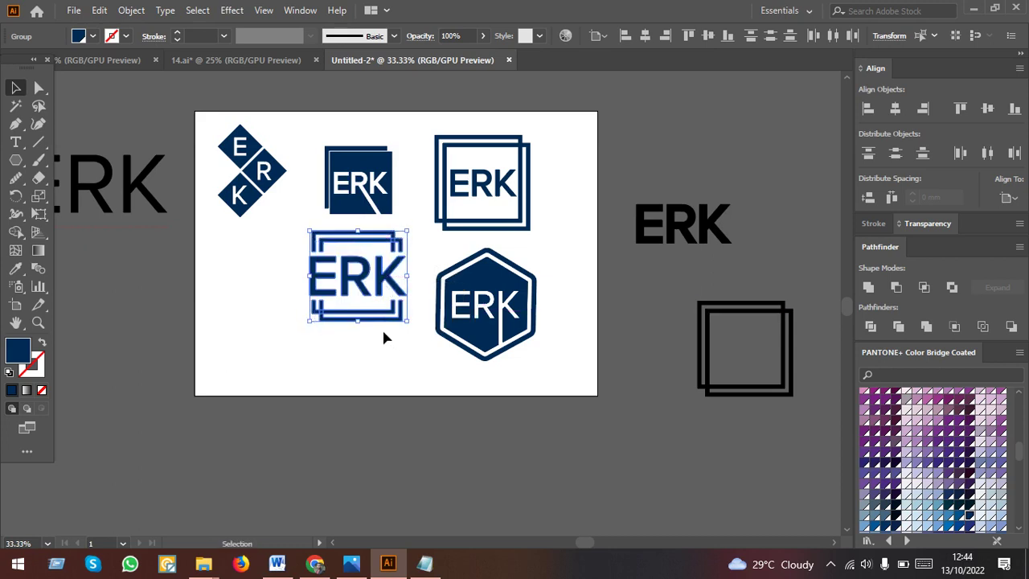
Shift the four right-hand logos right and enlarge the diamond ERK logo to fill the left side.
left_click(279, 209)
mouse_move(321, 136)
left_mouse_down()
mouse_move(515, 346)
mouse_move(511, 326)
left_mouse_up()
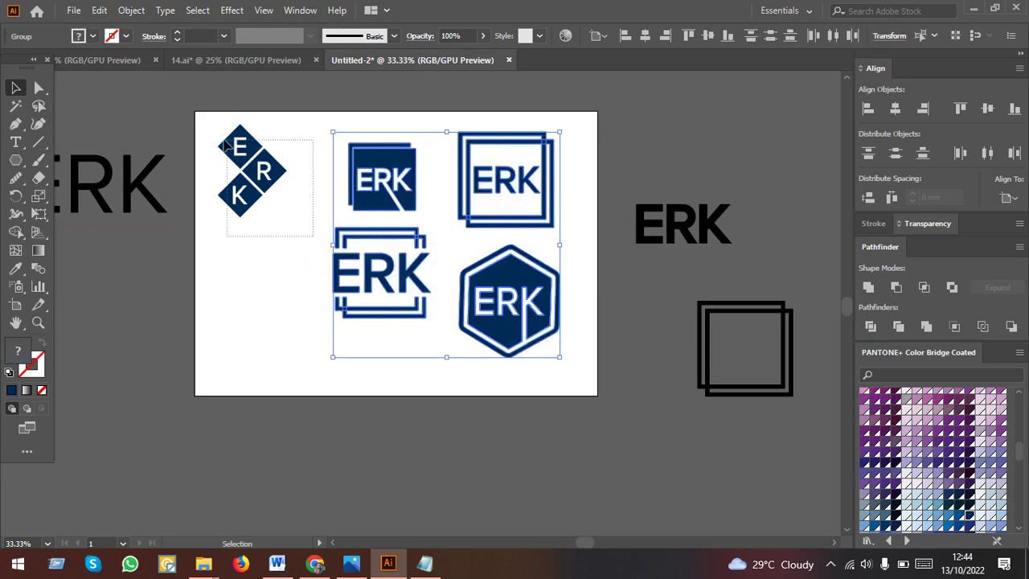
mouse_move(269, 200)
left_mouse_down()
mouse_move(259, 268)
mouse_move(318, 307)
left_mouse_up()
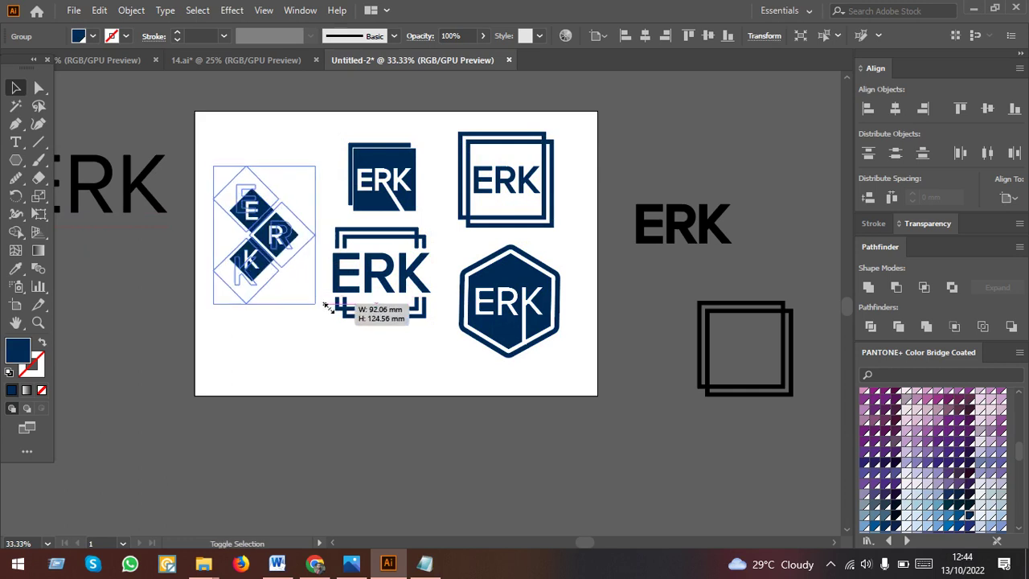
left_click_drag(301, 259, 305, 251)
left_click(380, 350)
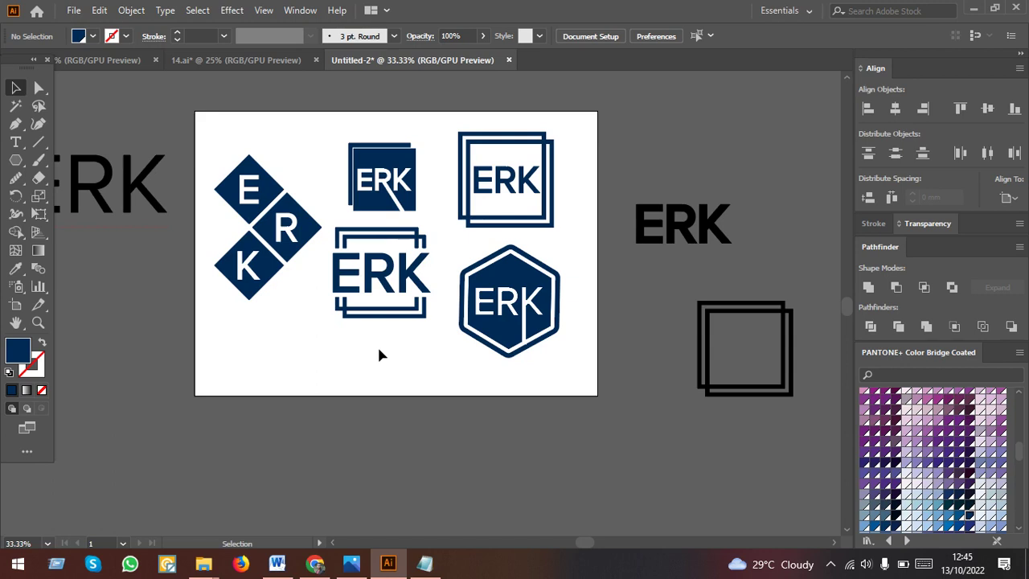
Switch to the File Explorer window showing the New folder (2) font files.
left_click(973, 8)
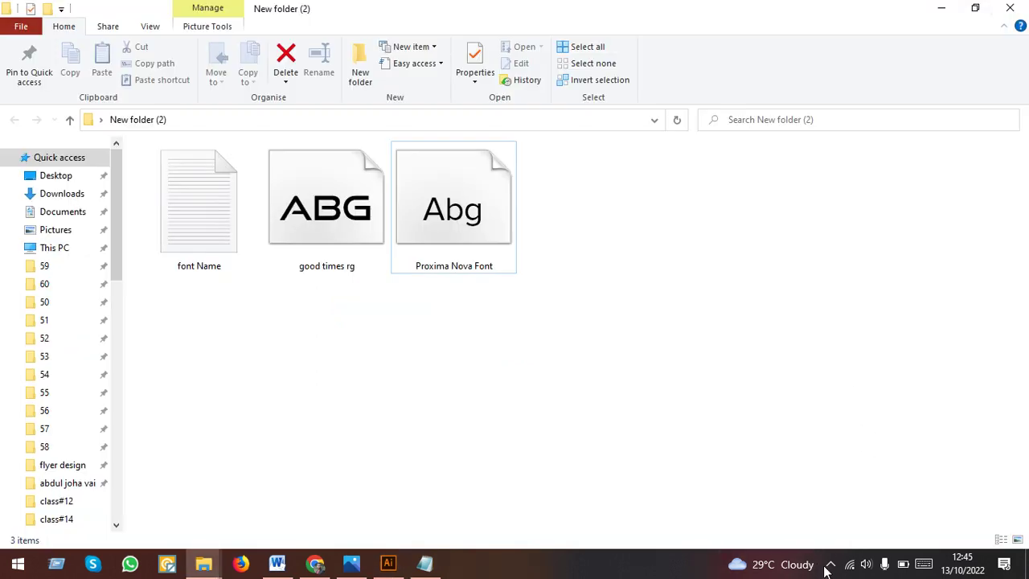